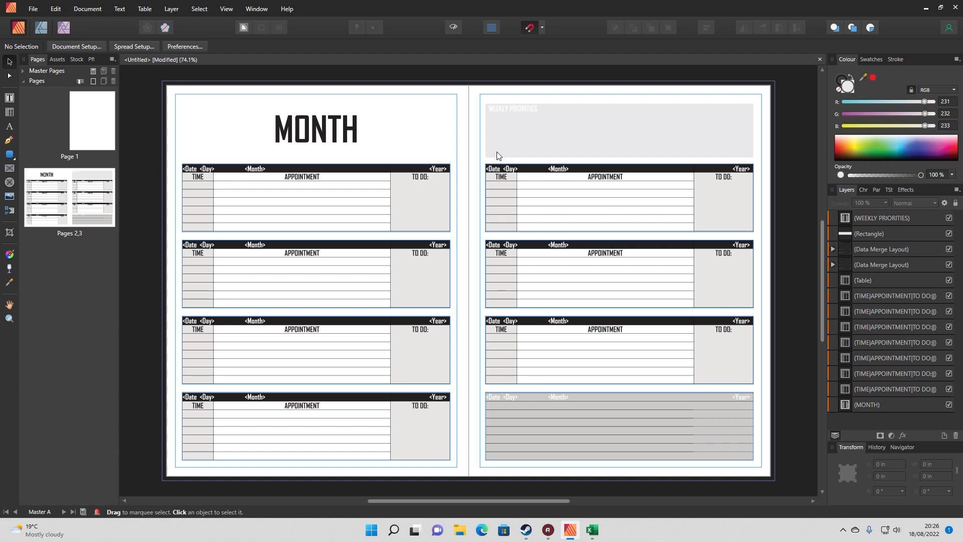
# Switch to Excel and examine the 2023, 22-23 academic and 22-23 at a glance sheets of the planner merge data, closing the workbook when done
pyautogui.click(590, 530)
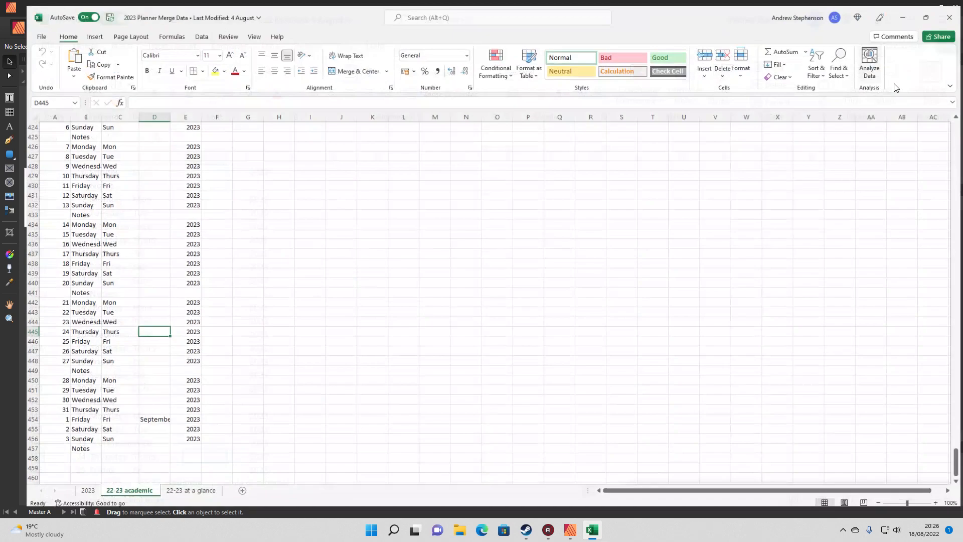
pyautogui.click(915, 63)
pyautogui.scroll(14, 191, 275)
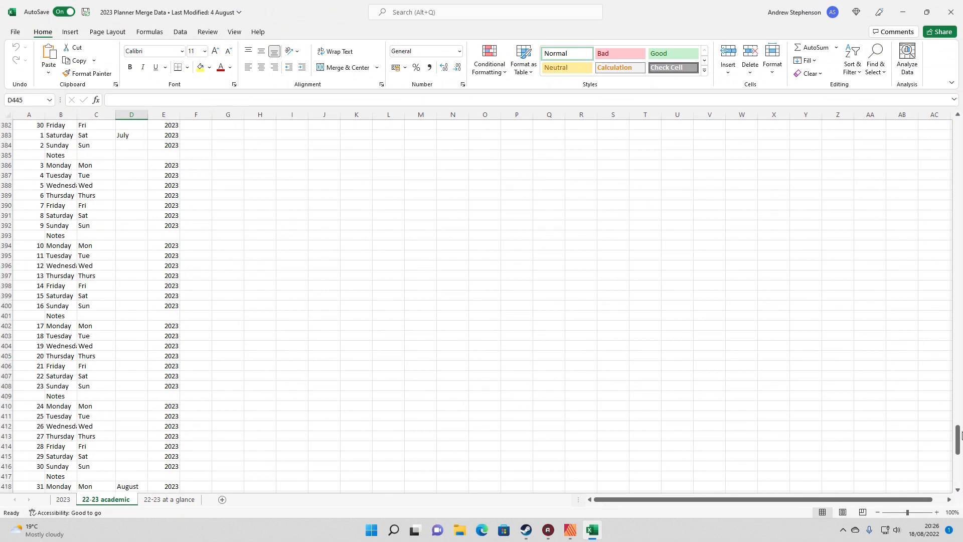
pyautogui.moveTo(958, 440); pyautogui.dragTo(958, 386)
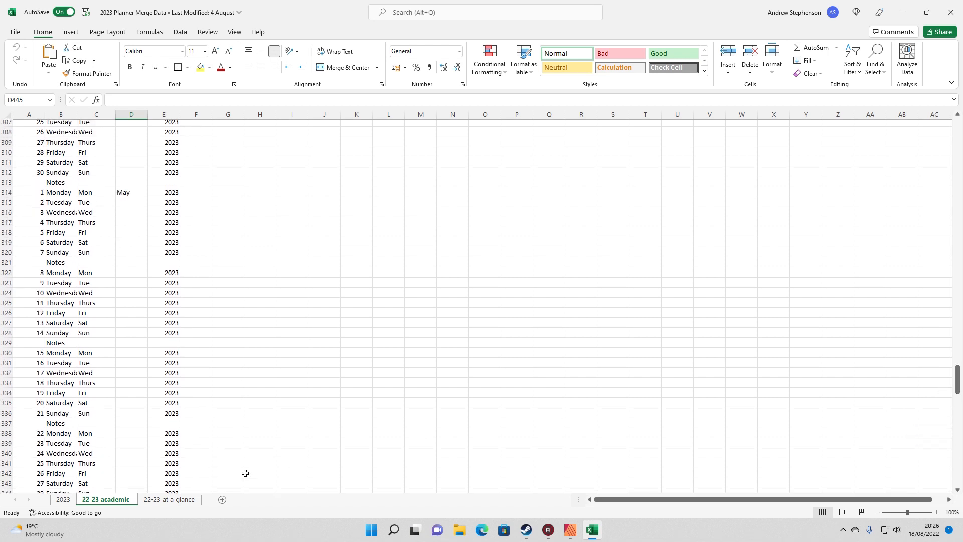
pyautogui.click(61, 499)
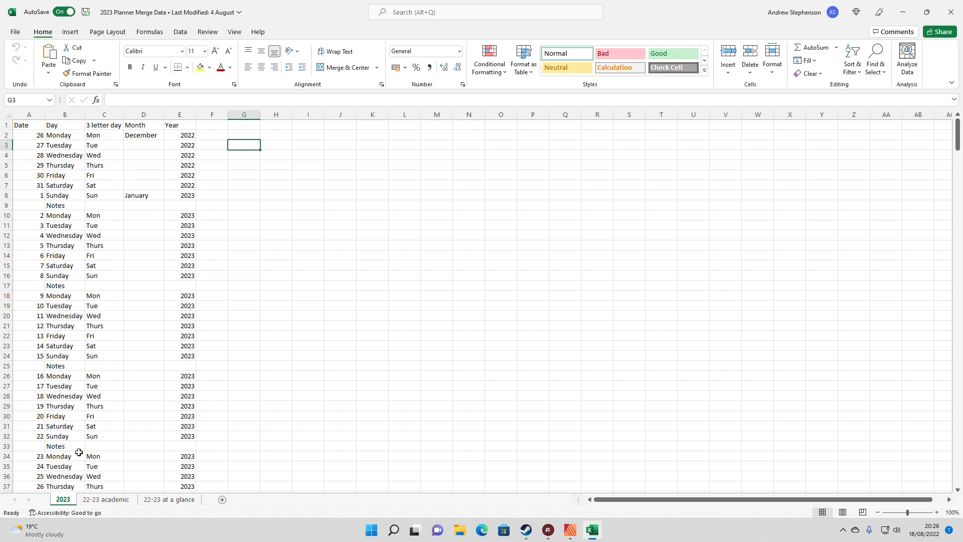
pyautogui.click(125, 500)
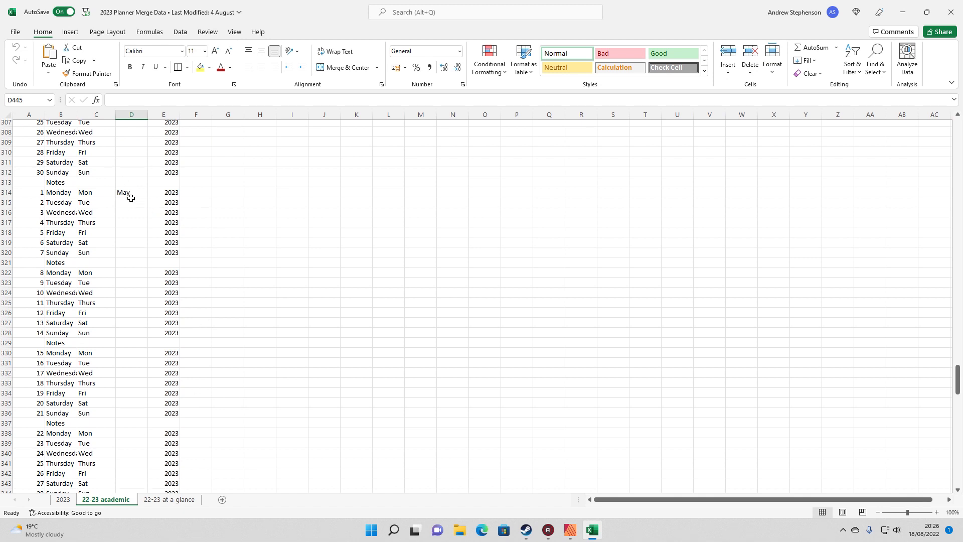
pyautogui.click(168, 500)
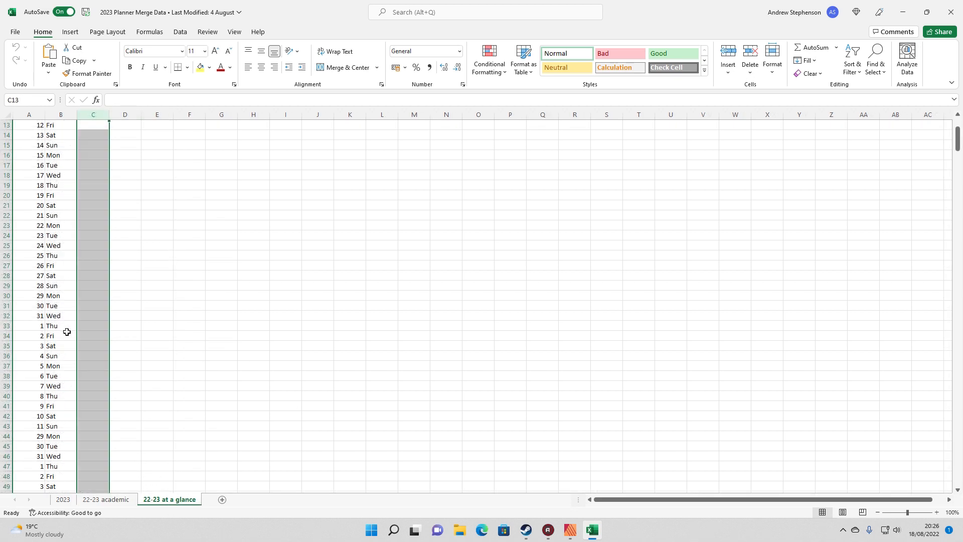
pyautogui.click(86, 183)
pyautogui.scroll(4, 64, 195)
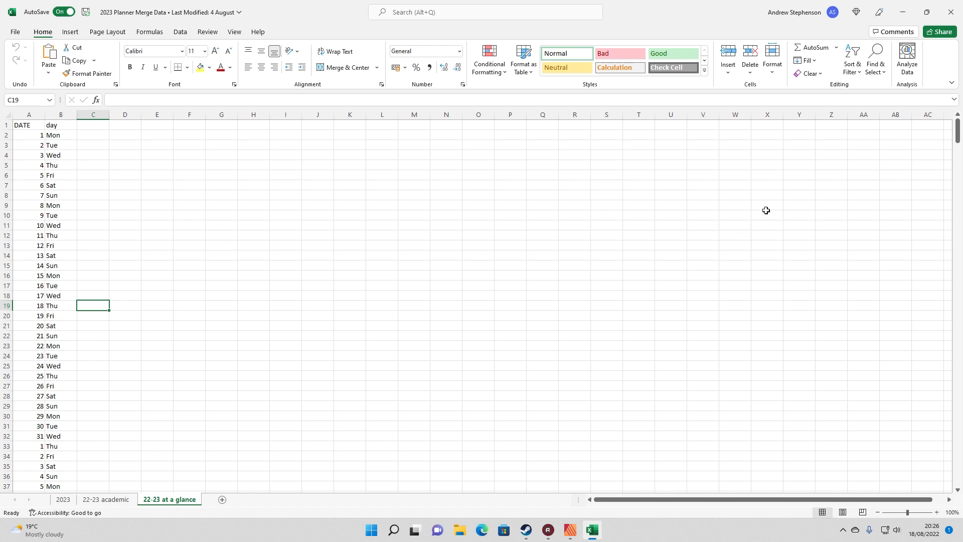
pyautogui.doubleClick(699, 13)
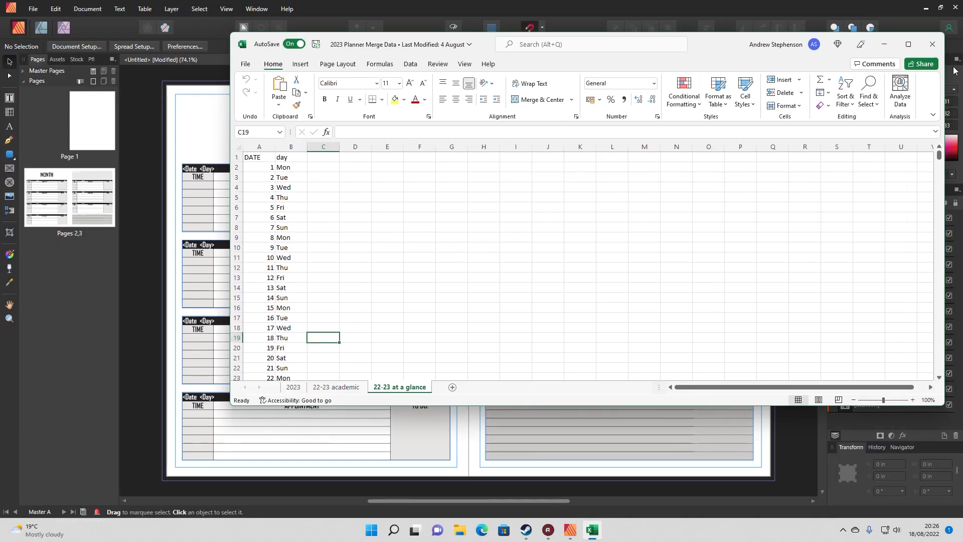
pyautogui.click(934, 43)
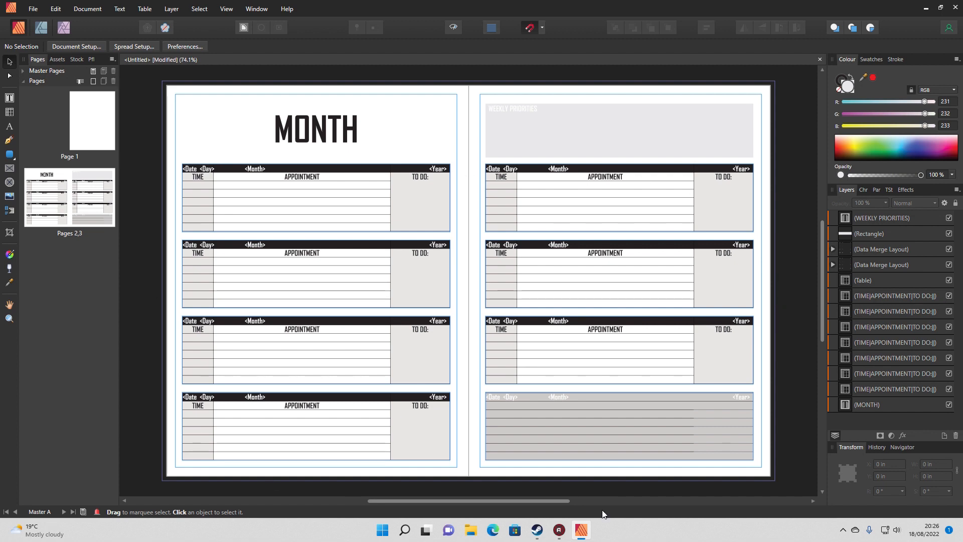
# Expand the master pages list and open the document's Data Merge manager
pyautogui.click(89, 10)
pyautogui.click(159, 288)
pyautogui.click(21, 71)
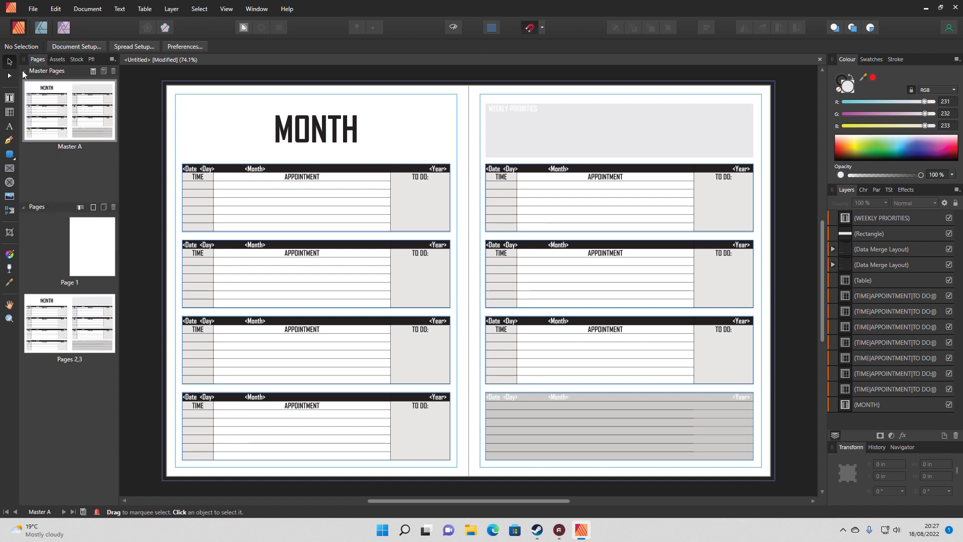
pyautogui.click(87, 8)
pyautogui.click(123, 148)
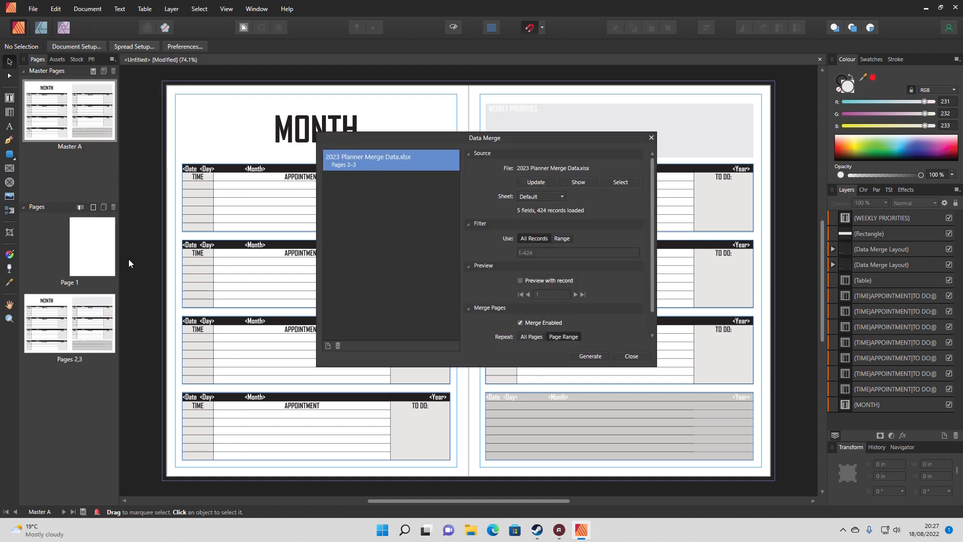
# Set the data merge source sheet to 22-23 academic, update its records, and generate the merged planner document
pyautogui.click(546, 182)
pyautogui.click(547, 200)
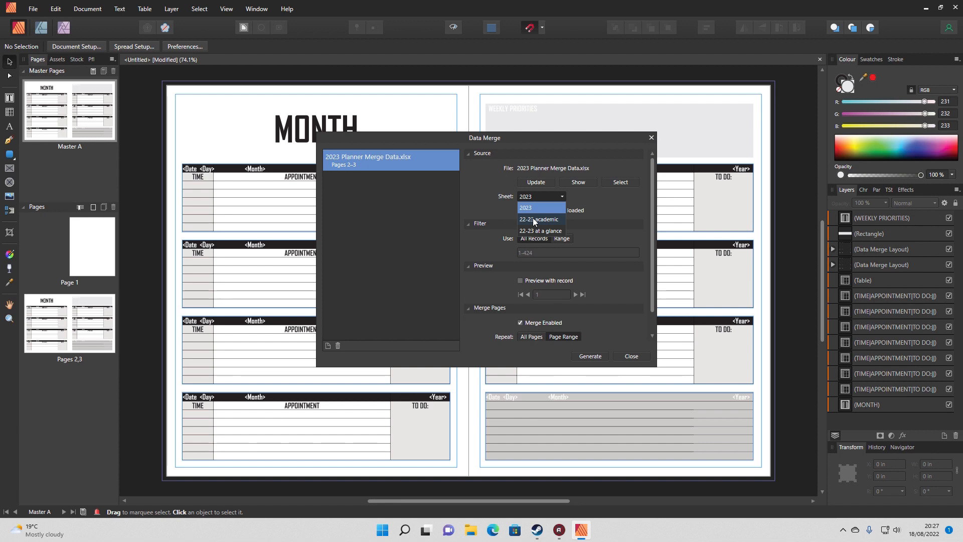
pyautogui.click(534, 220)
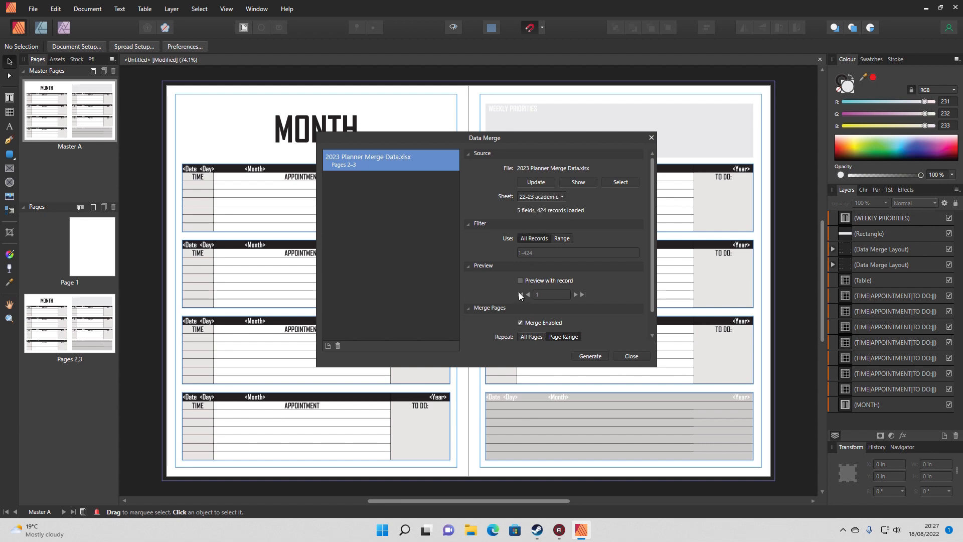
pyautogui.click(542, 188)
pyautogui.click(587, 355)
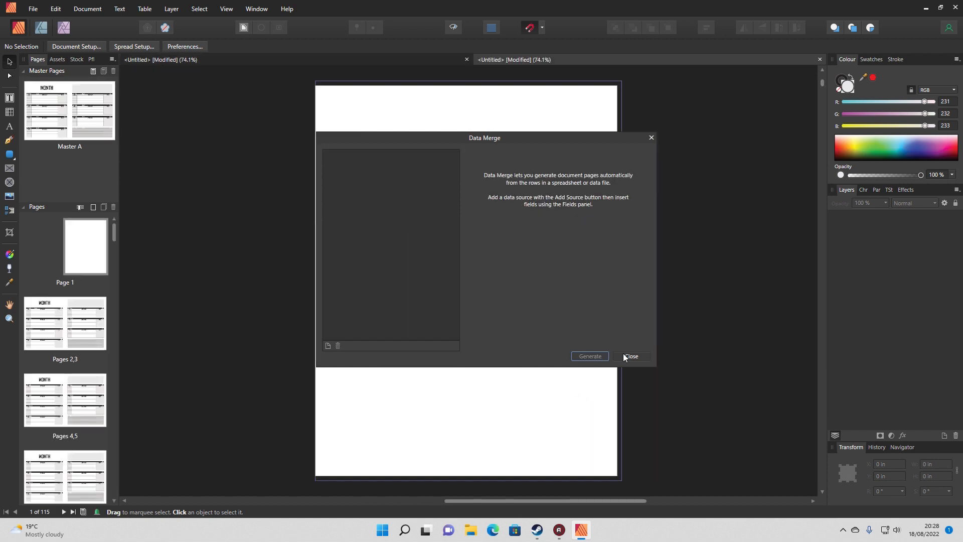
pyautogui.click(627, 355)
# Examine the first and last generated weekly spreads, checking their dates, day names, month labels, years and MONTH heading
pyautogui.click(63, 331)
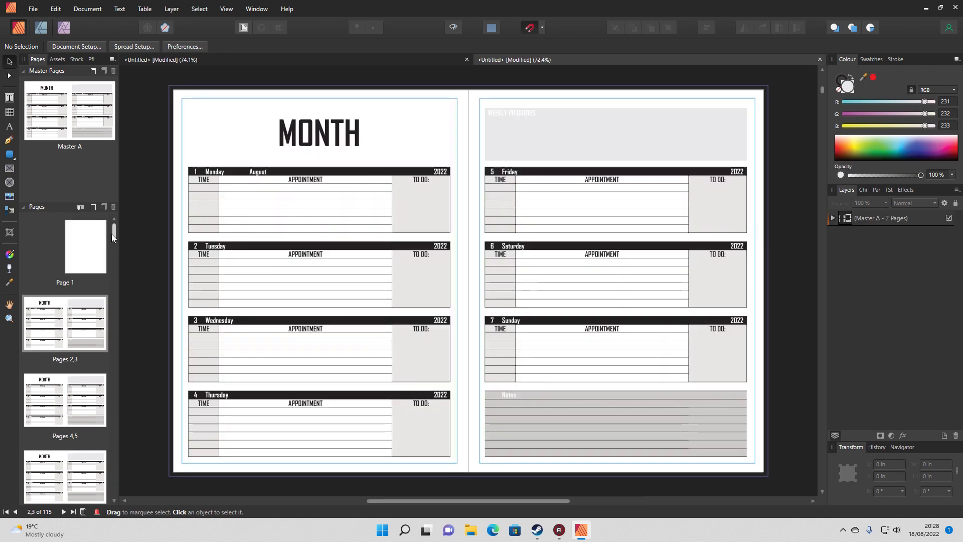
pyautogui.moveTo(111, 234); pyautogui.dragTo(114, 457)
pyautogui.click(92, 456)
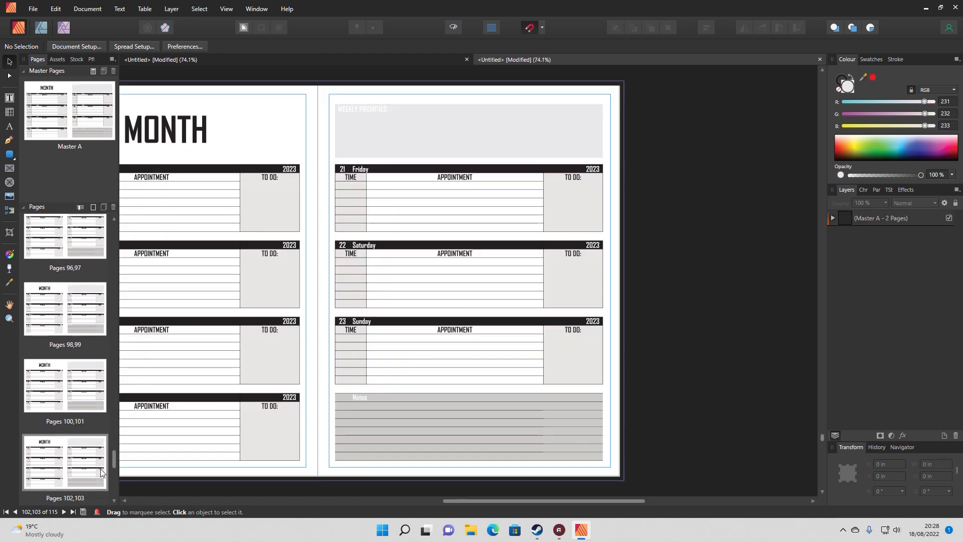
pyautogui.moveTo(481, 499); pyautogui.dragTo(374, 503)
pyautogui.click(67, 328)
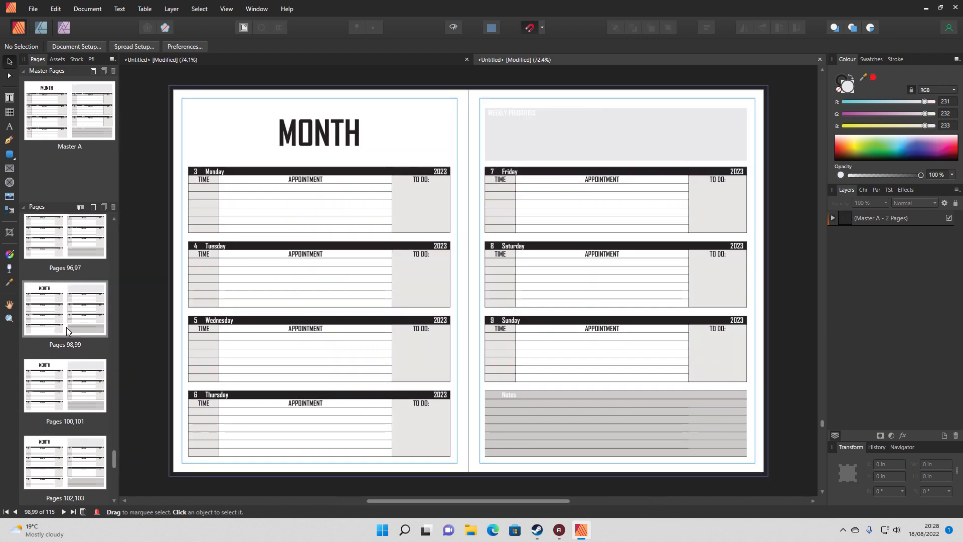
pyautogui.click(62, 252)
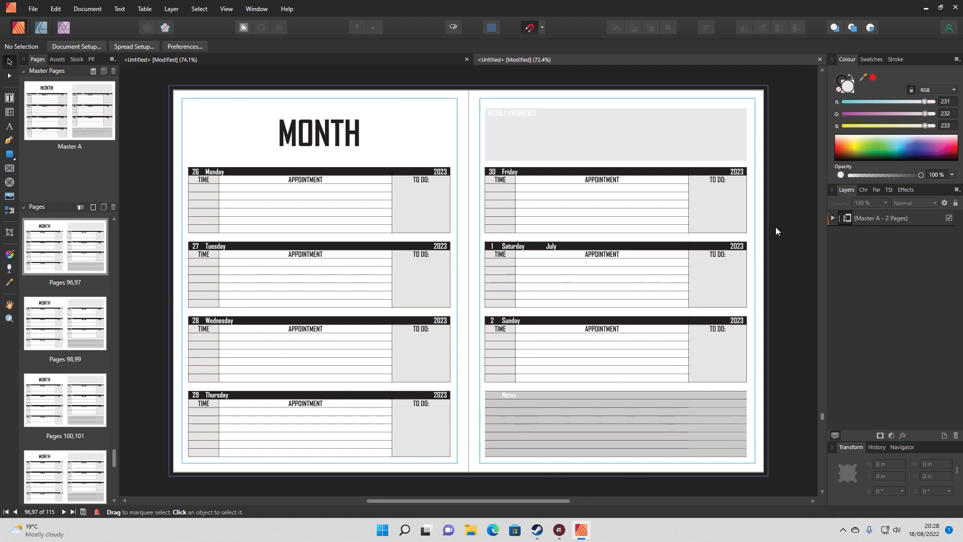
pyautogui.moveTo(821, 416); pyautogui.dragTo(820, 74)
pyautogui.scroll(-10, 787, 326)
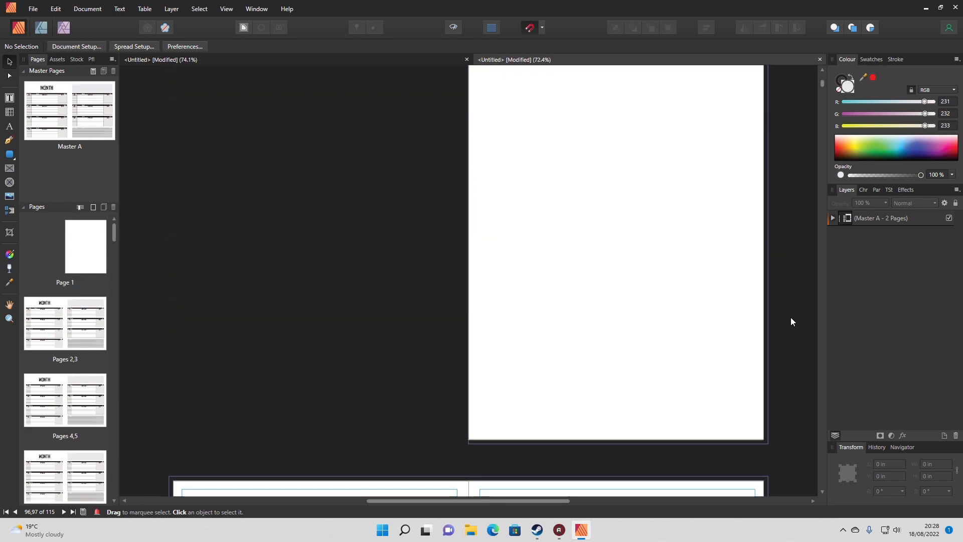
pyautogui.scroll(-2, 789, 319)
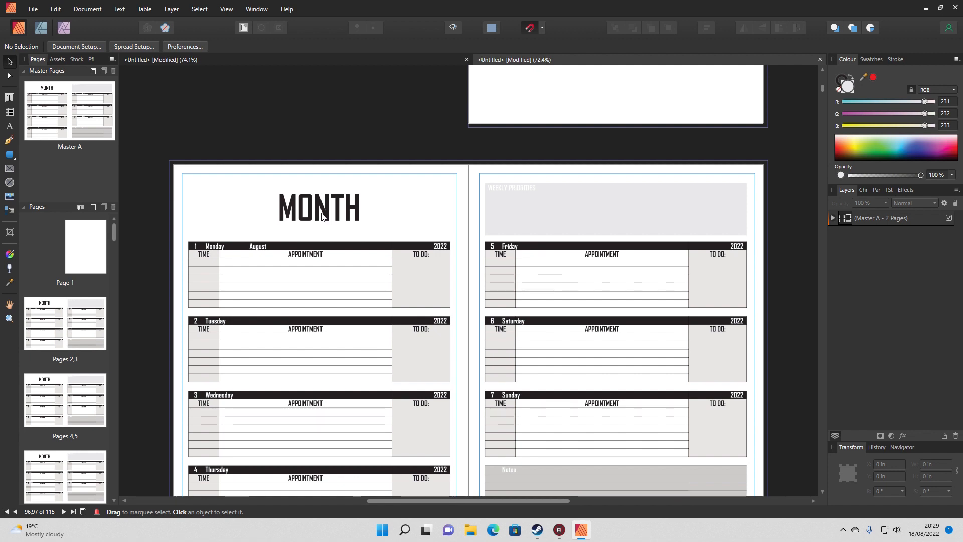
pyautogui.scroll(3, 543, 213)
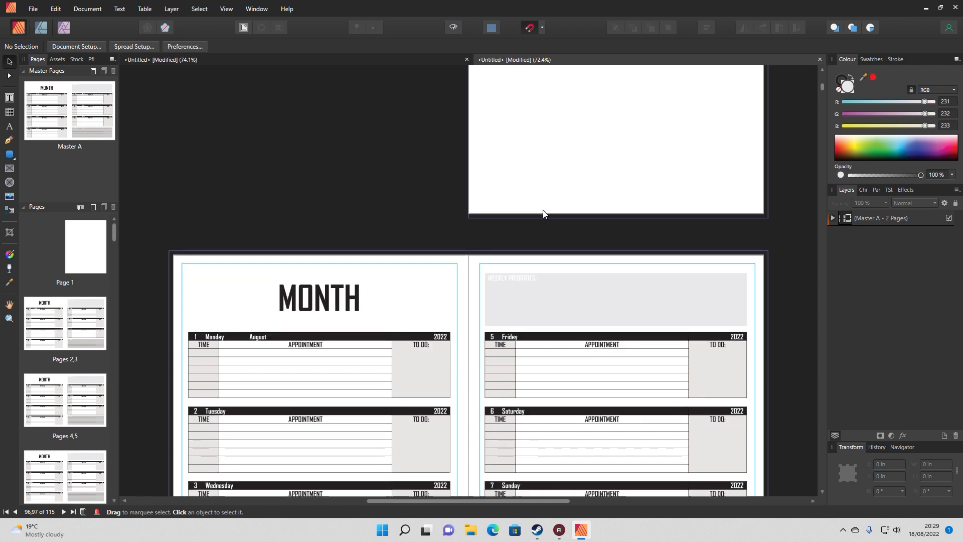
pyautogui.scroll(9, 544, 213)
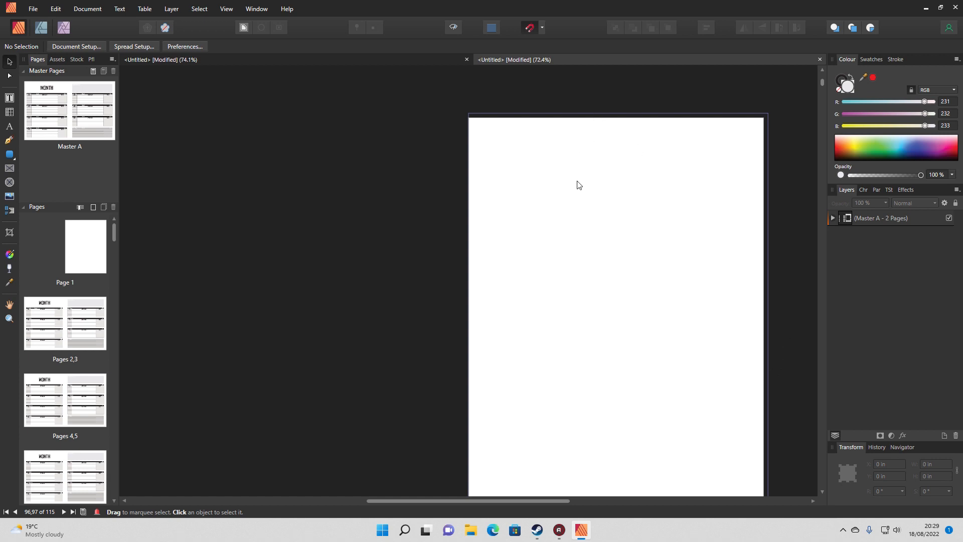
pyautogui.scroll(1, 581, 180)
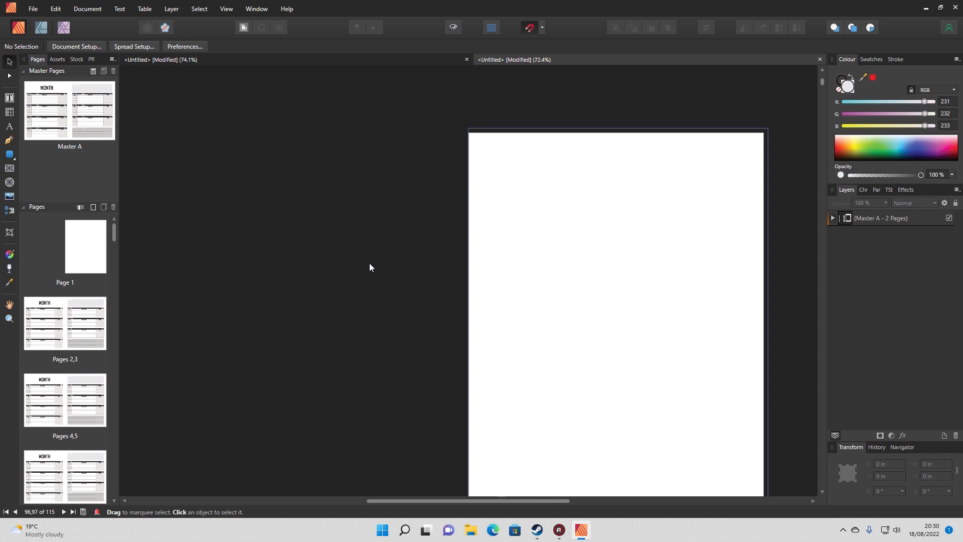
# Close the generated planner document without saving it
pyautogui.click(820, 61)
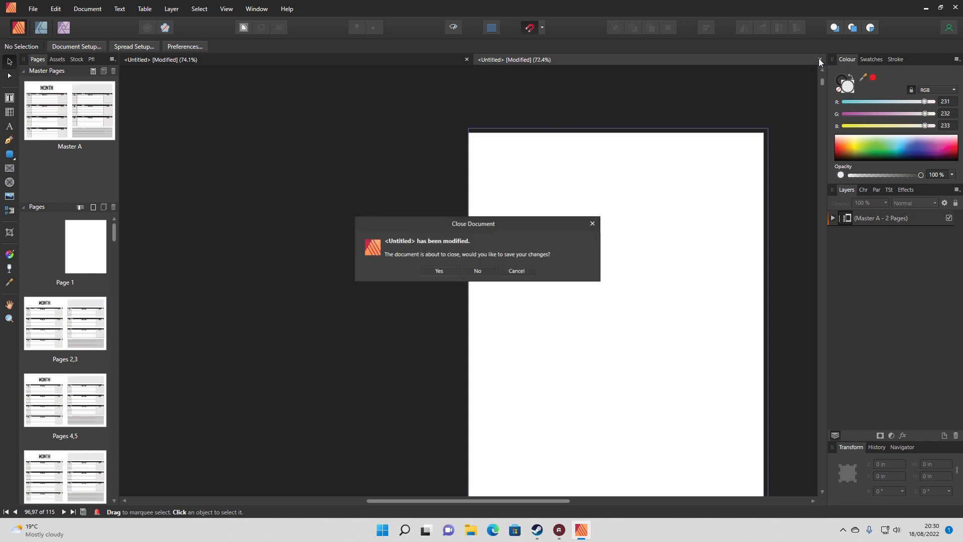
pyautogui.click(475, 272)
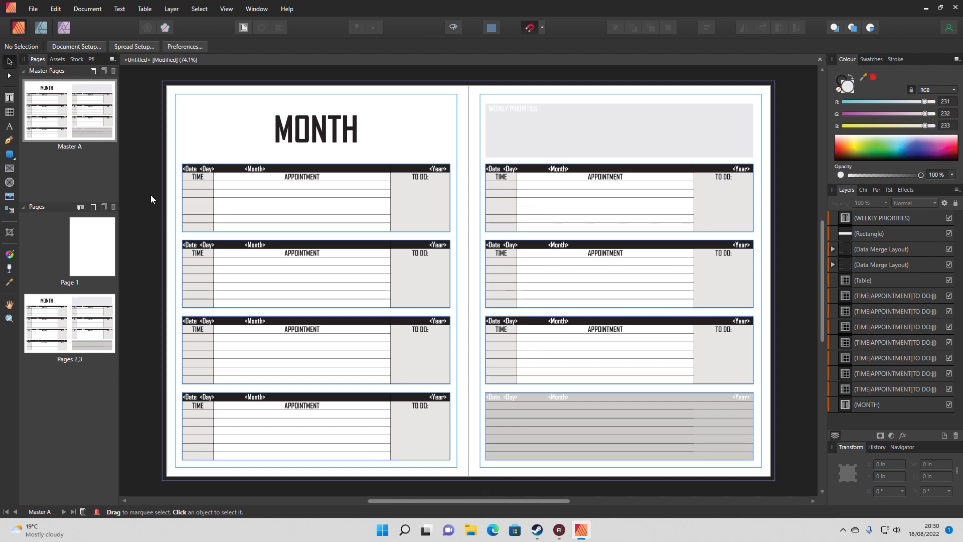
# Add a facing master spread named Master B with Letter (ANSI A) portrait pages, 8.5 by 11 in
pyautogui.rightClick(71, 172)
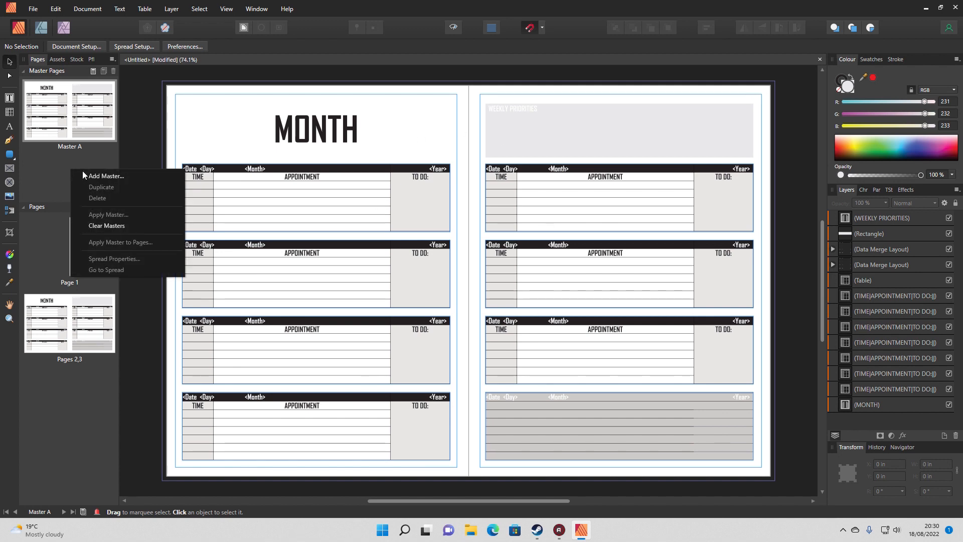
pyautogui.click(88, 176)
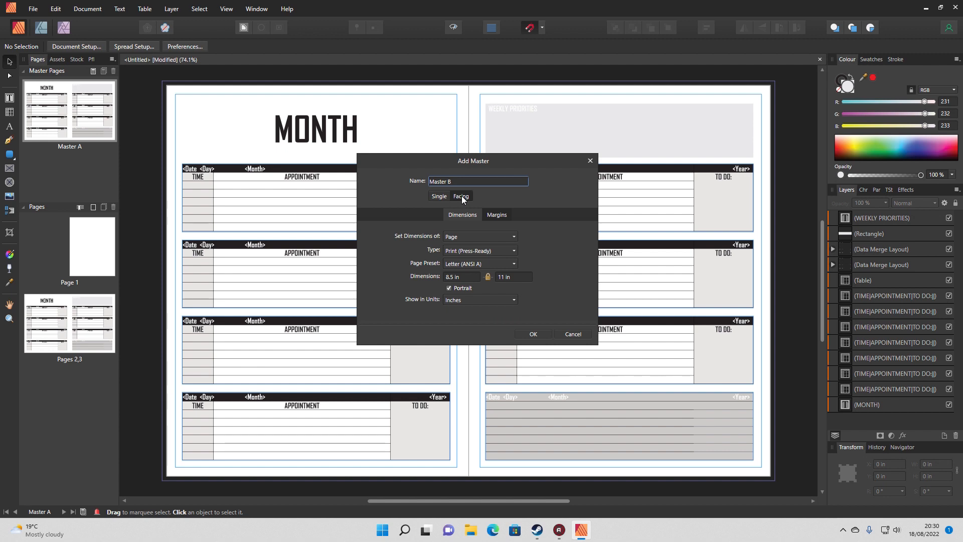
pyautogui.click(533, 335)
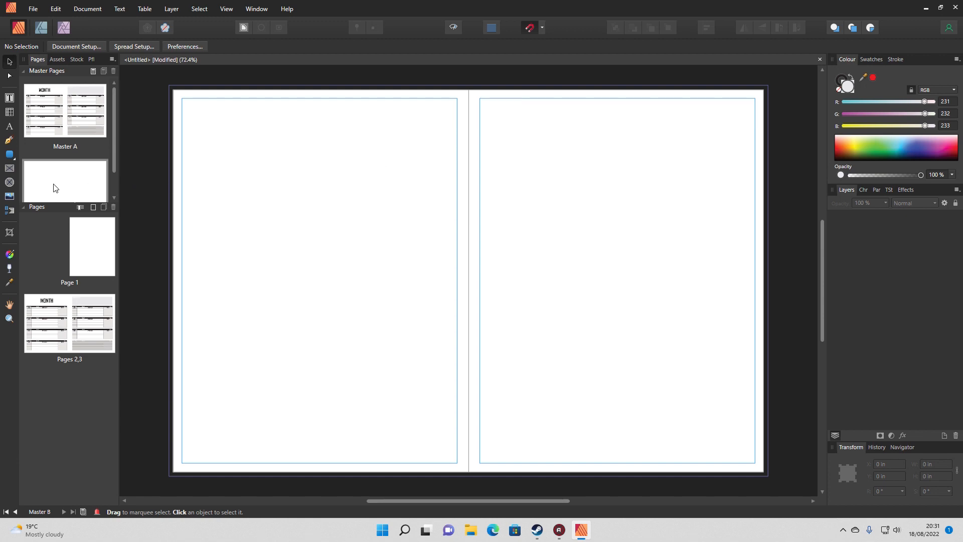
# Draw a table with 7 columns and 6 rows, about 7.26 by 1.26 in, at the top of Master B's right-hand page
pyautogui.click(9, 111)
pyautogui.moveTo(487, 115); pyautogui.dragTo(661, 169)
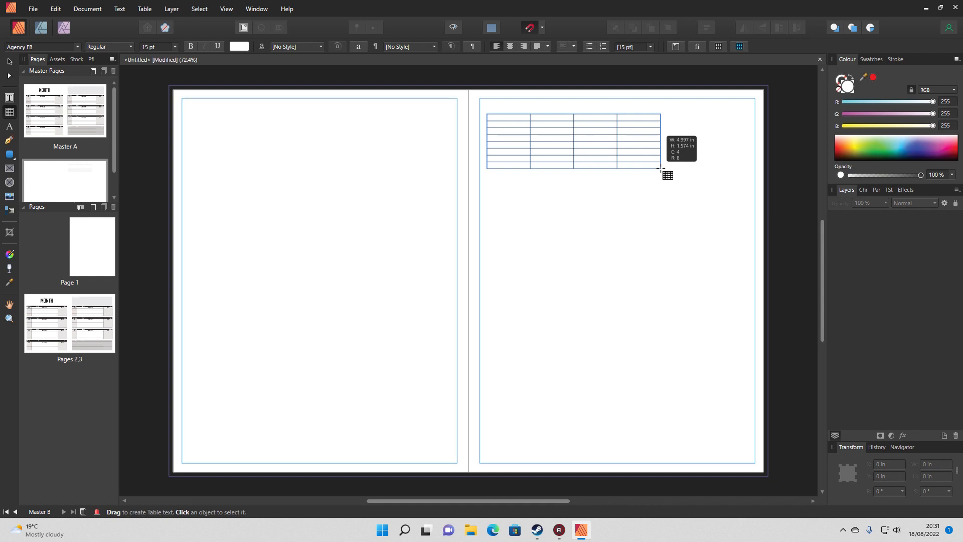
pyautogui.moveTo(660, 169); pyautogui.dragTo(740, 157)
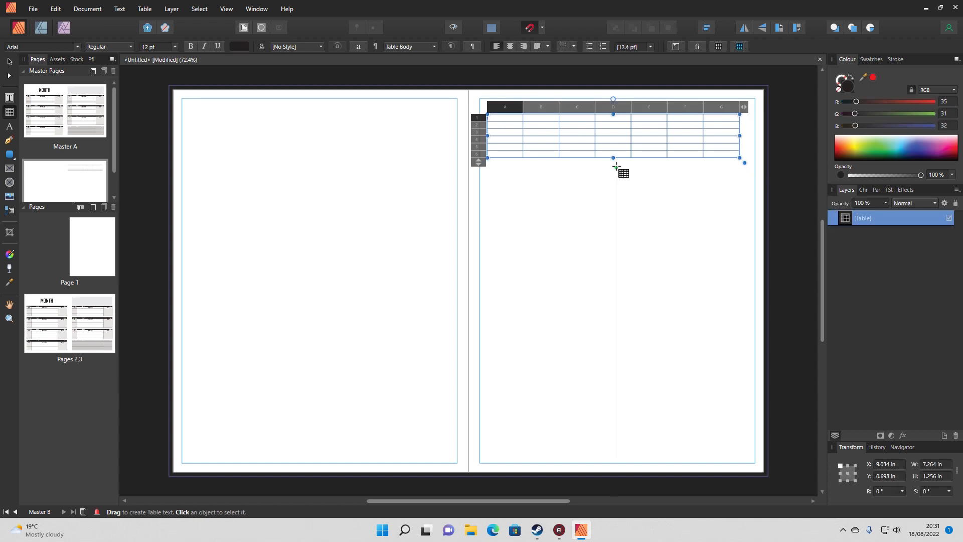
# Enlarge the table on Master B to about 7.52 in wide and 6.02 in high, then deselect it
pyautogui.moveTo(614, 159); pyautogui.dragTo(613, 323)
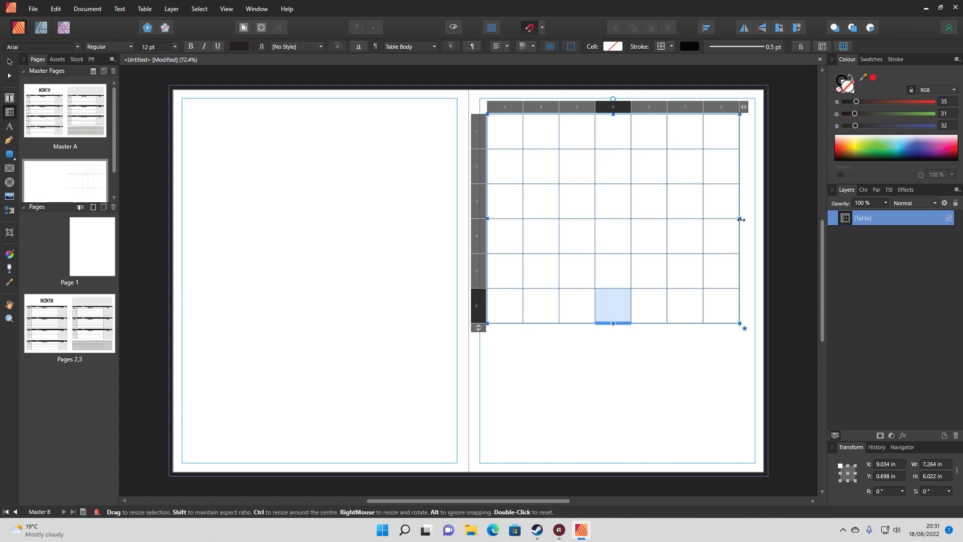
pyautogui.moveTo(744, 219); pyautogui.dragTo(748, 219)
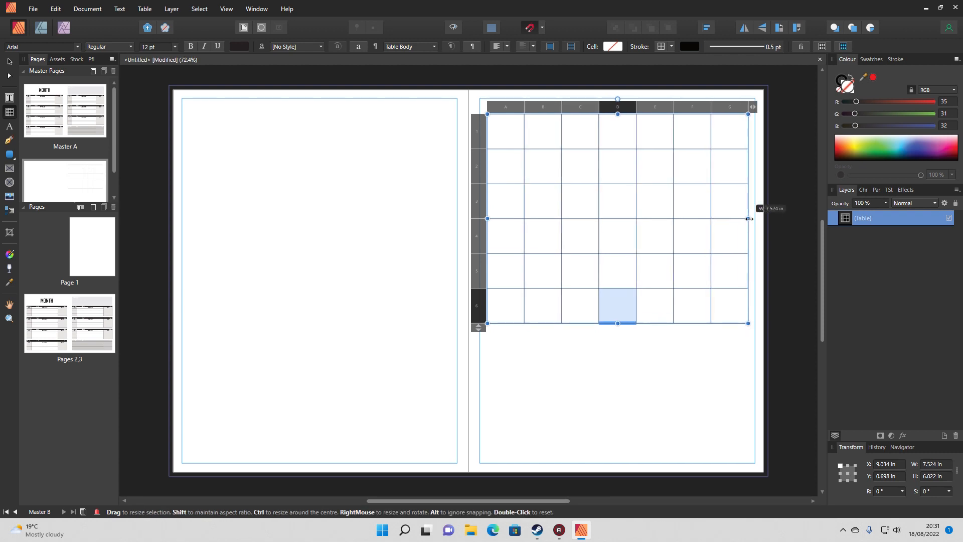
pyautogui.click(655, 108)
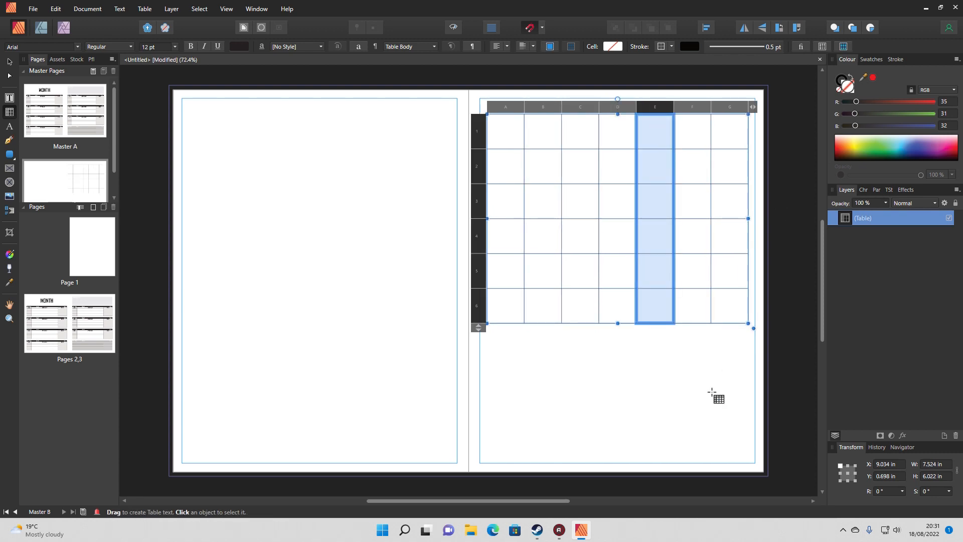
pyautogui.click(661, 347)
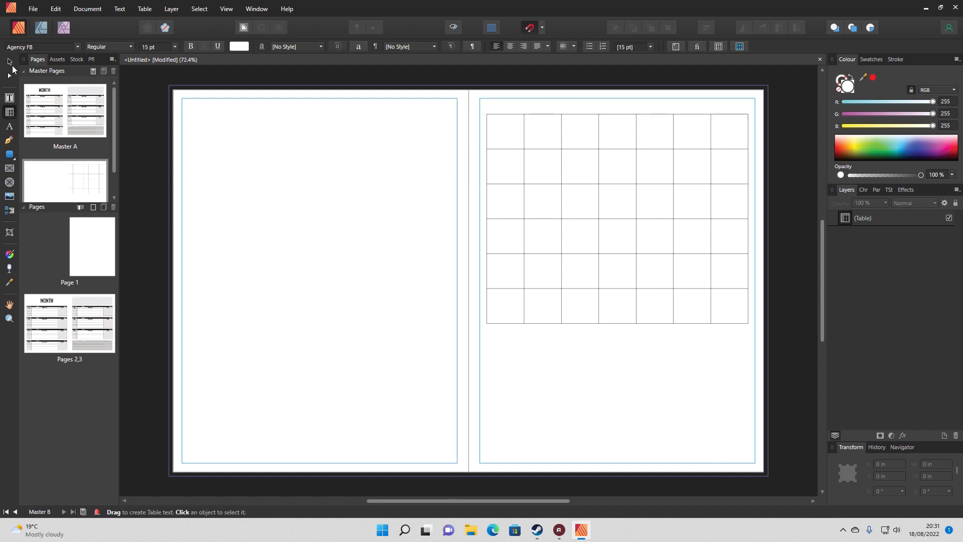
# Move the calendar table down to Y about 2.07 in and draw a text frame about 7.52 by 1.01 in above it
pyautogui.click(598, 115)
pyautogui.moveTo(598, 113); pyautogui.dragTo(599, 159)
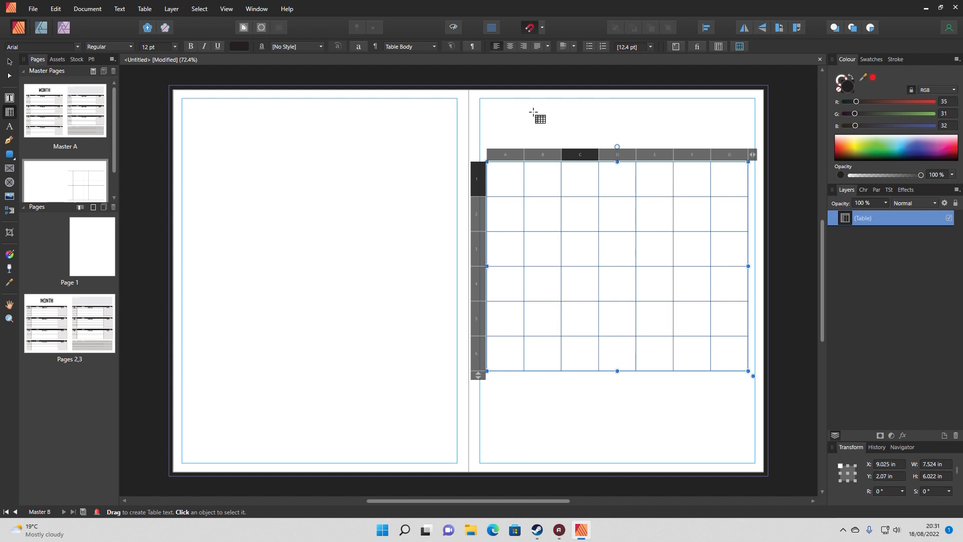
pyautogui.click(7, 100)
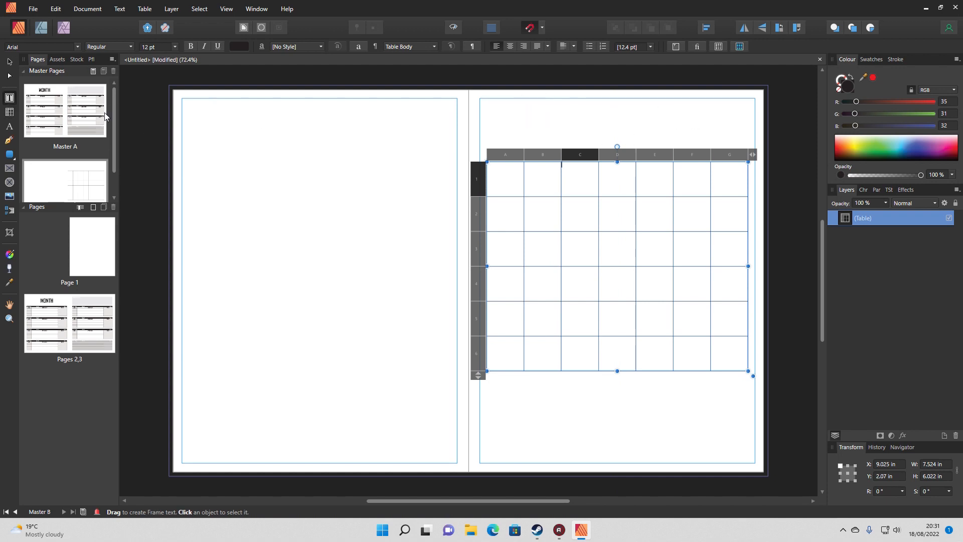
pyautogui.moveTo(486, 104); pyautogui.dragTo(748, 139)
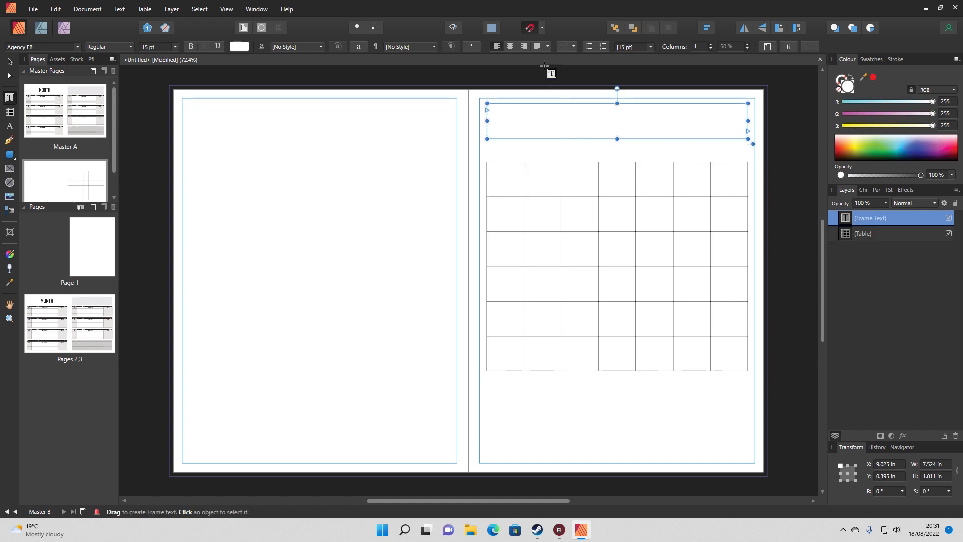
# Format the new frame's text as centred, 50 pt, in near-black (RGB 35, 31, 32)
pyautogui.click(510, 46)
pyautogui.click(147, 46)
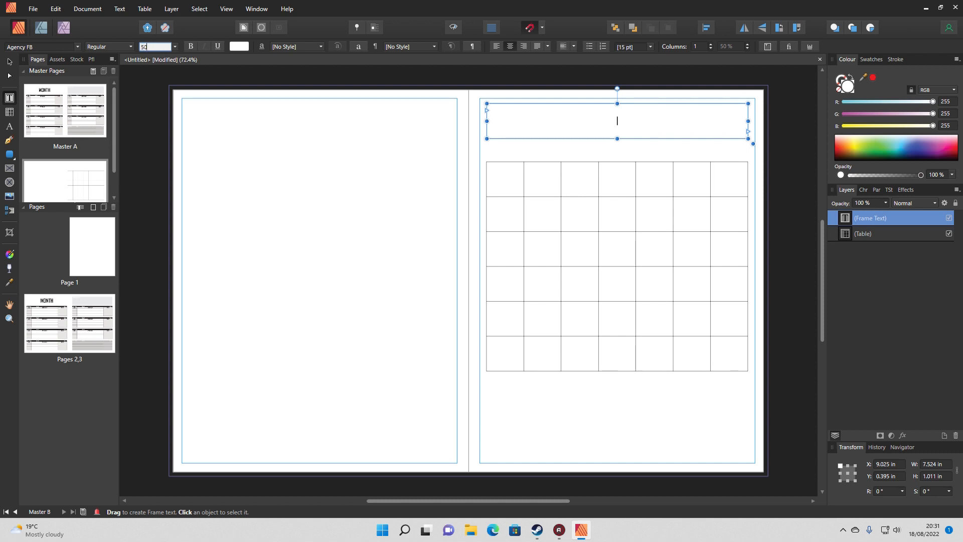
pyautogui.write('50')
pyautogui.press('Return')
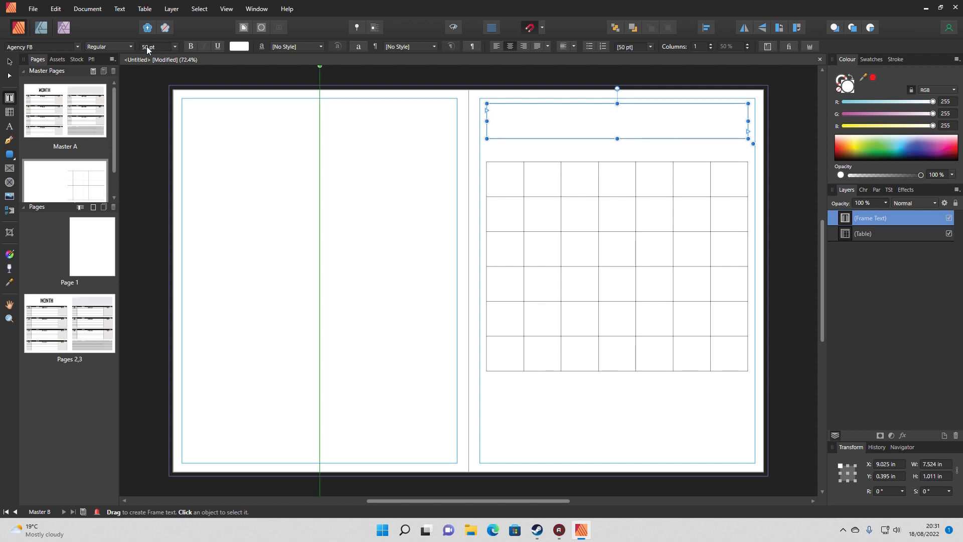
pyautogui.click(238, 46)
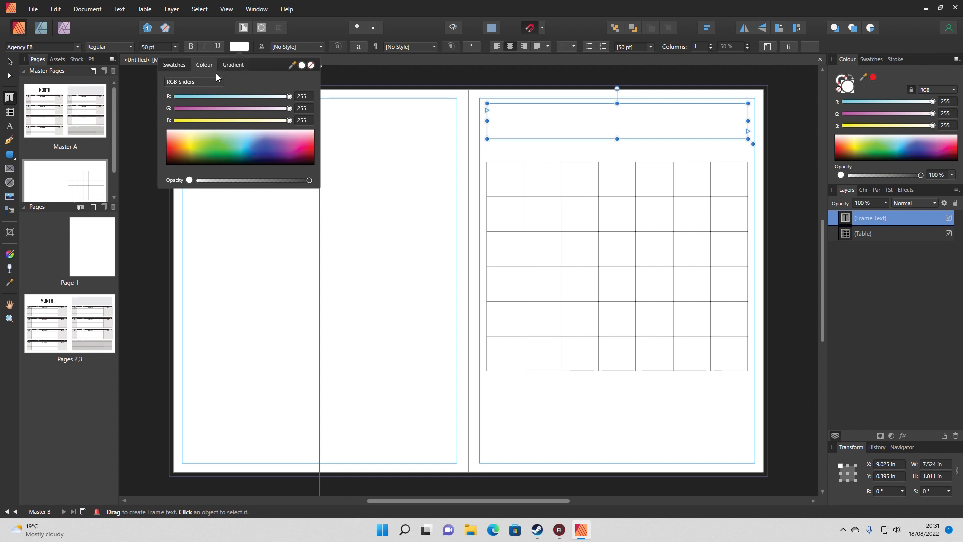
pyautogui.click(174, 64)
pyautogui.click(214, 81)
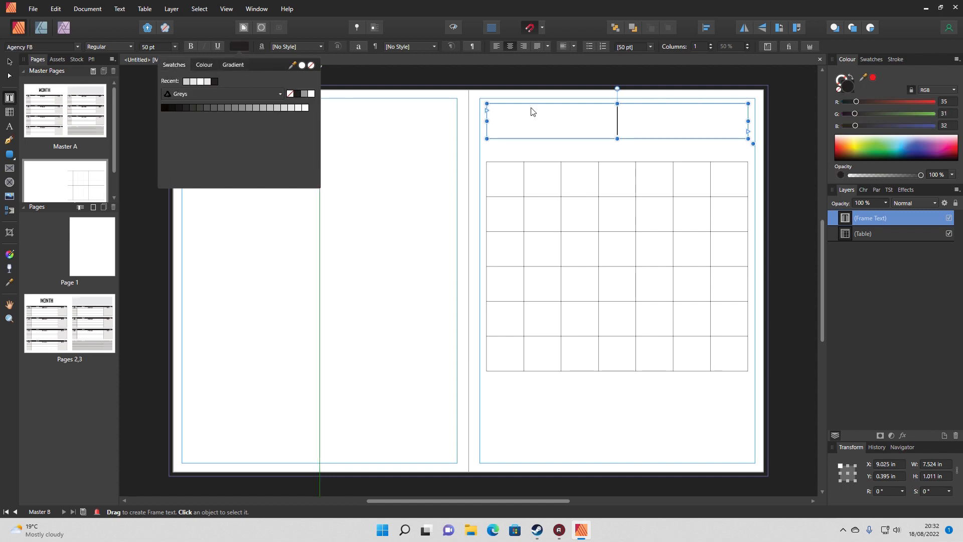
# Enter the heading "AT A GLANCE" in the text frame above the calendar table, then deselect it
pyautogui.click(607, 124)
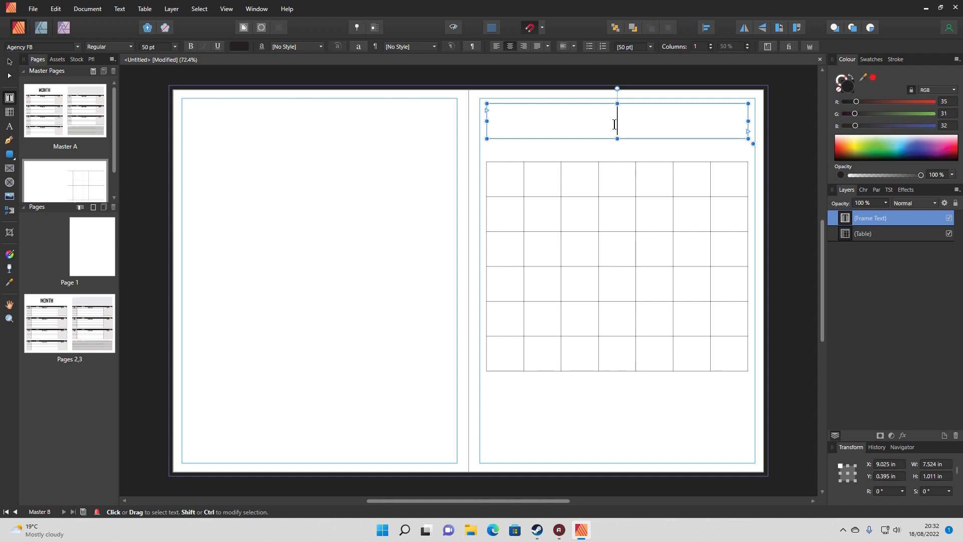
pyautogui.write('a')
pyautogui.press('BackSpace')
pyautogui.write('AT A GLA')
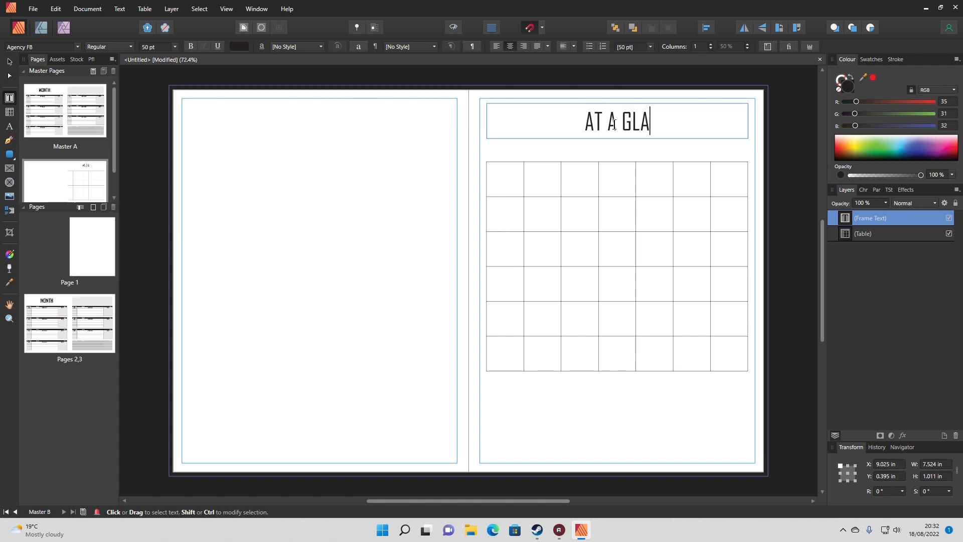
pyautogui.write('NCE')
pyautogui.press('Escape')
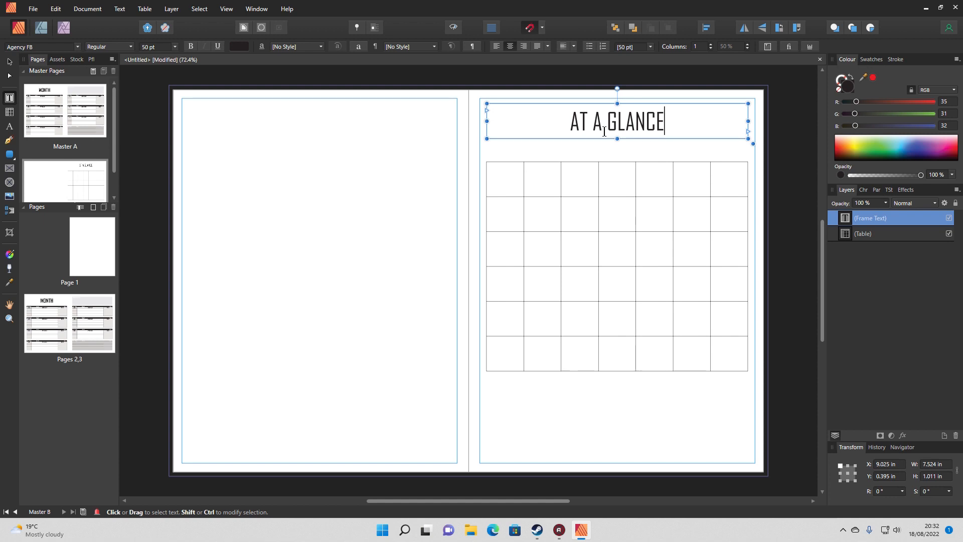
pyautogui.click(567, 120)
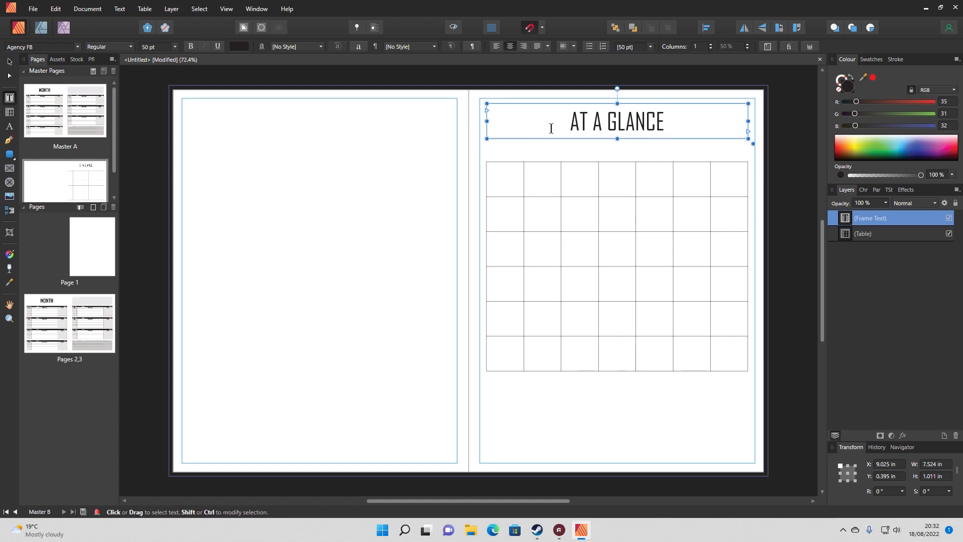
pyautogui.click(10, 61)
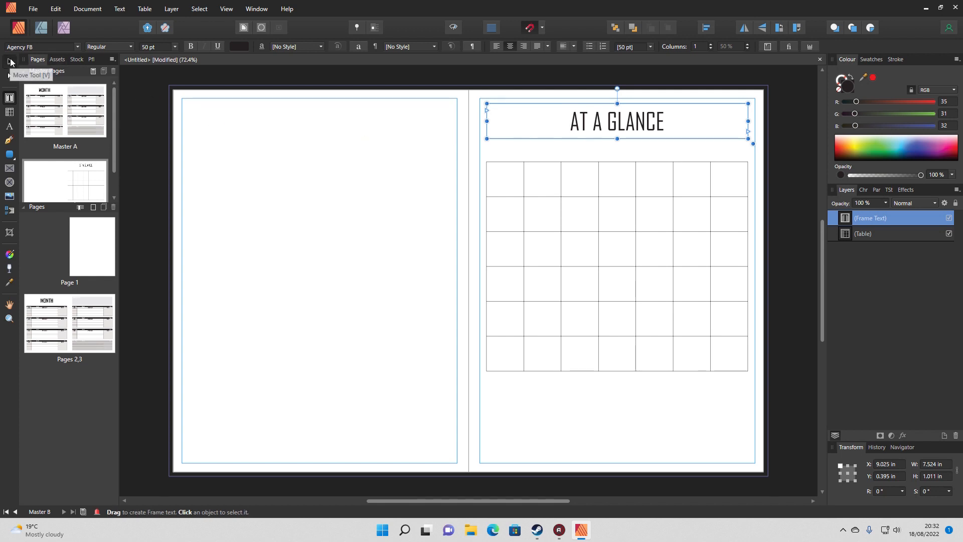
pyautogui.click(317, 223)
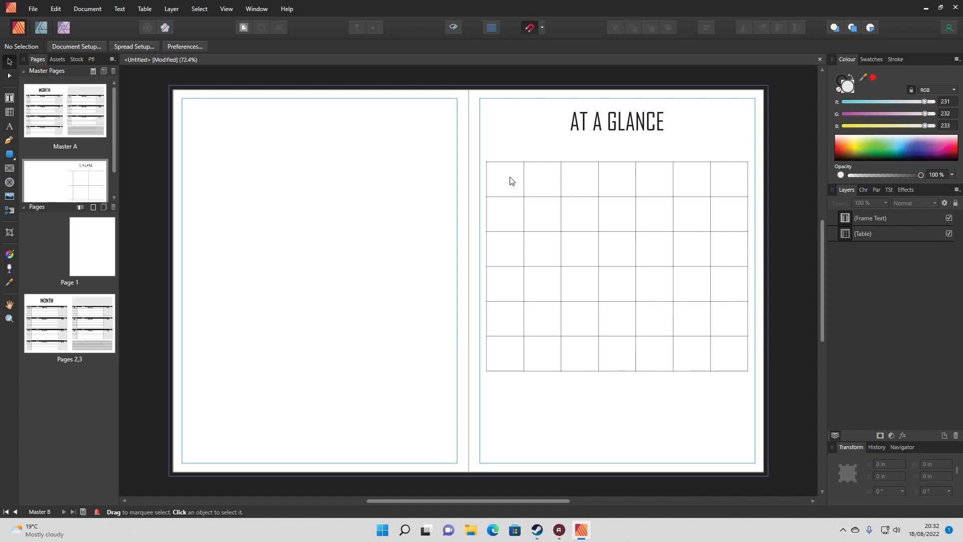
# Draw a data merge layout about 7.52 by 6.02 in over the calendar table and move it onto the left-hand page
pyautogui.click(9, 213)
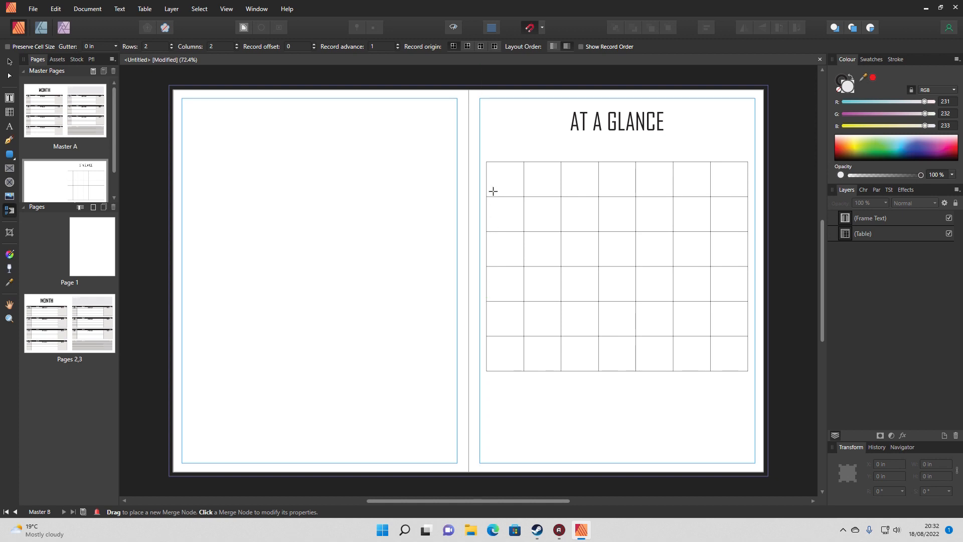
pyautogui.moveTo(487, 162); pyautogui.dragTo(748, 372)
pyautogui.moveTo(614, 187); pyautogui.dragTo(312, 179)
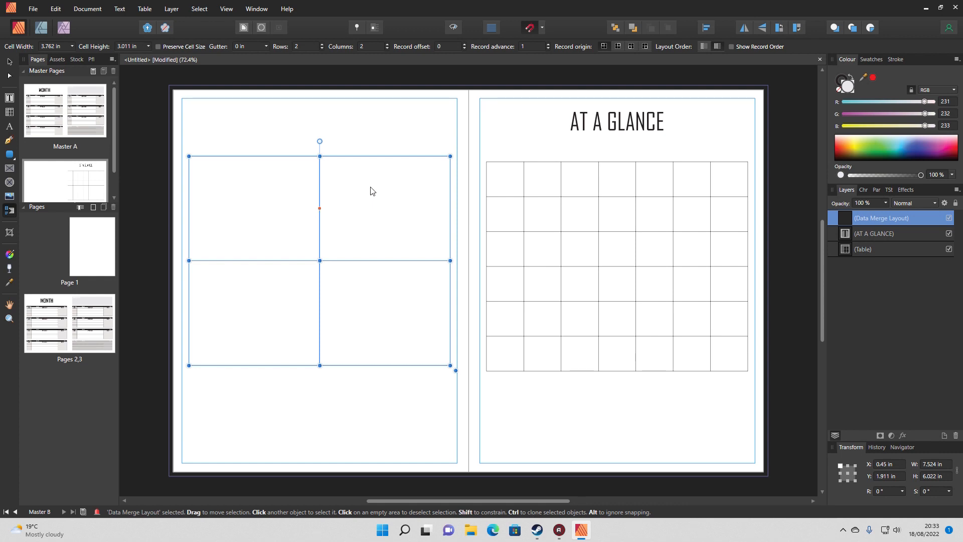
# Set the data merge layout to 6 rows and 7 columns
pyautogui.click(322, 43)
pyautogui.click(322, 43)
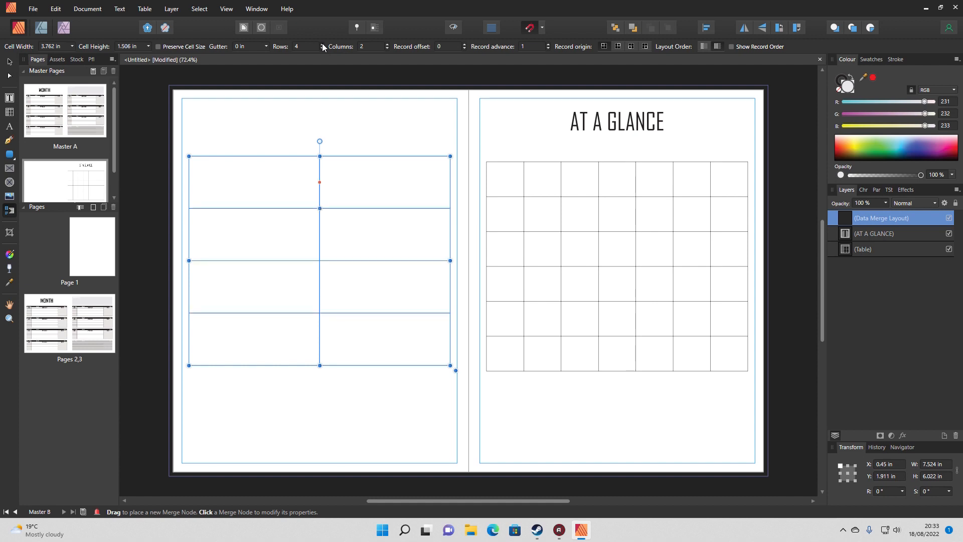
pyautogui.click(322, 44)
pyautogui.click(322, 44)
pyautogui.click(386, 44)
pyautogui.click(386, 45)
pyautogui.click(386, 44)
pyautogui.click(387, 44)
pyautogui.click(387, 44)
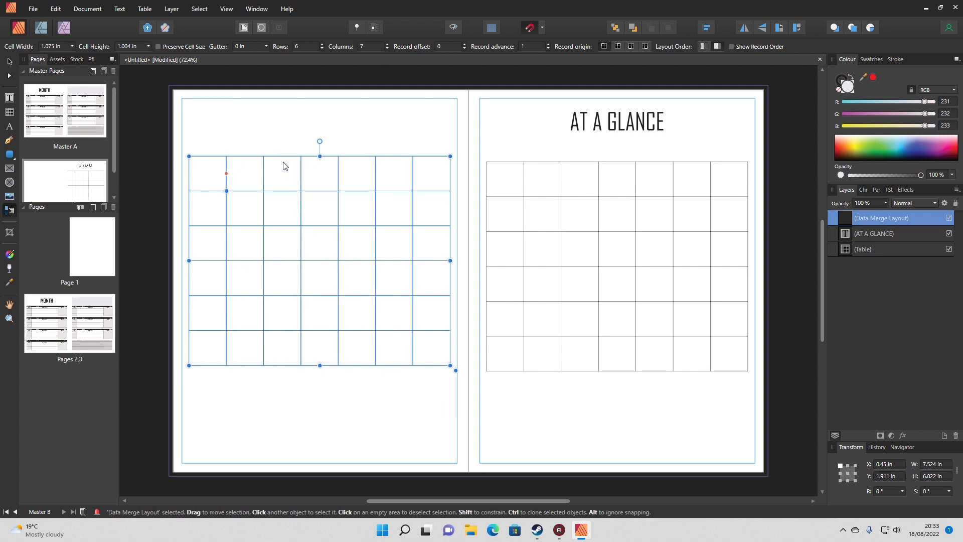
# Align the data merge layout exactly over the calendar table on the right-hand page, then deselect it
pyautogui.moveTo(283, 166); pyautogui.dragTo(246, 170)
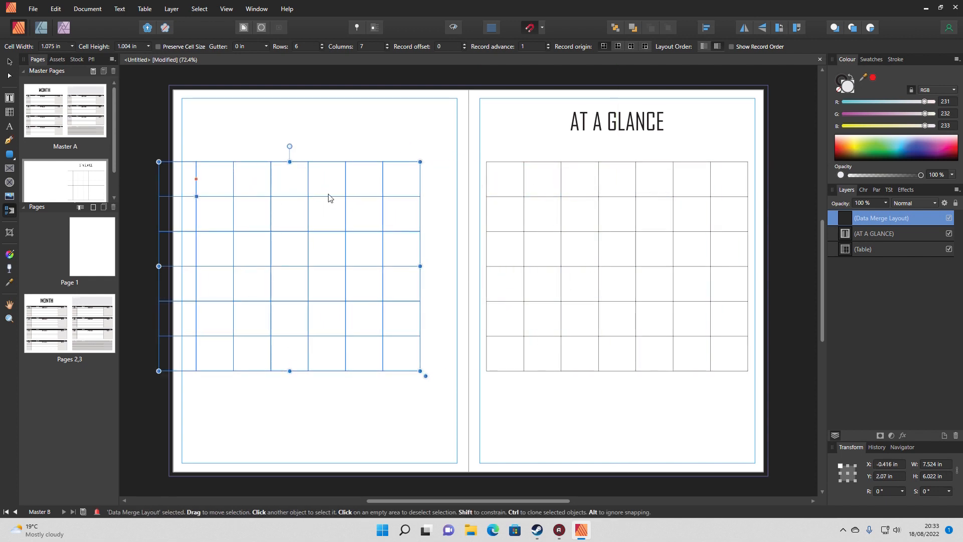
pyautogui.moveTo(321, 185); pyautogui.dragTo(550, 196)
pyautogui.press('v')
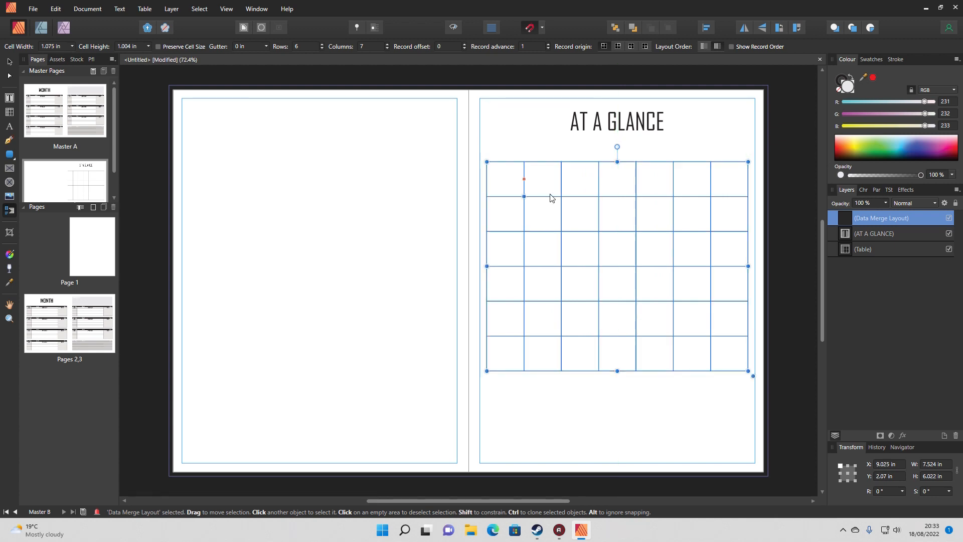
pyautogui.click(352, 273)
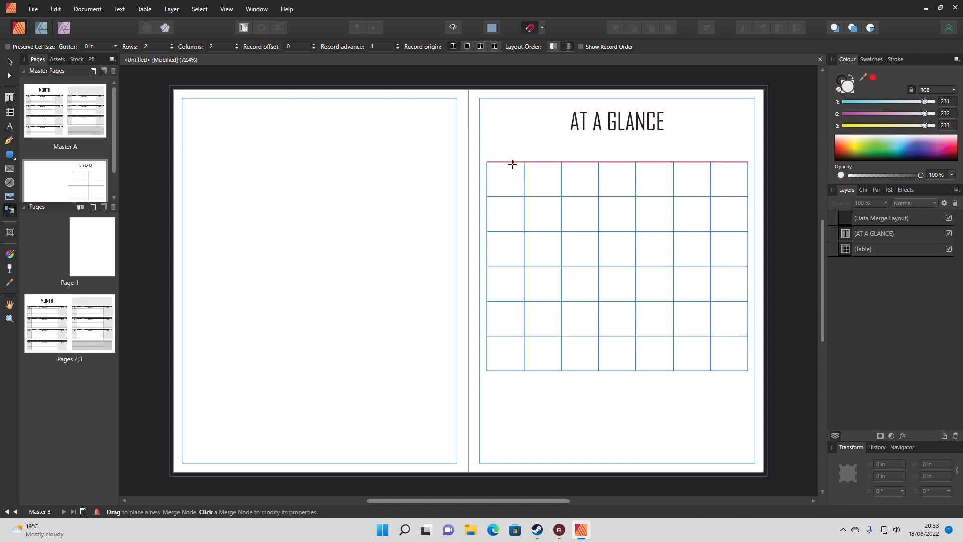
# Draw a one-row, seven-column table about 7.52 by 0.30 in between the heading and the calendar, and centre its text
pyautogui.click(10, 112)
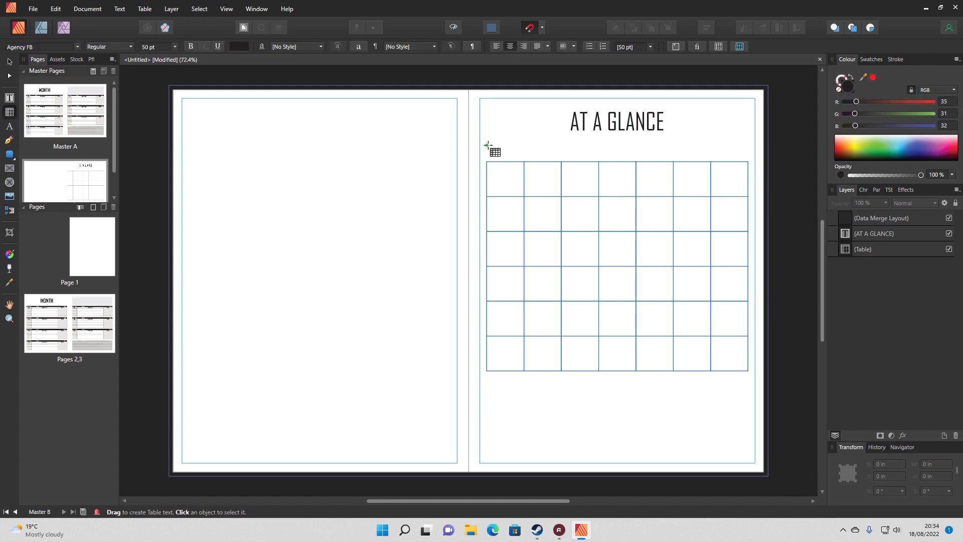
pyautogui.moveTo(486, 145); pyautogui.dragTo(748, 156)
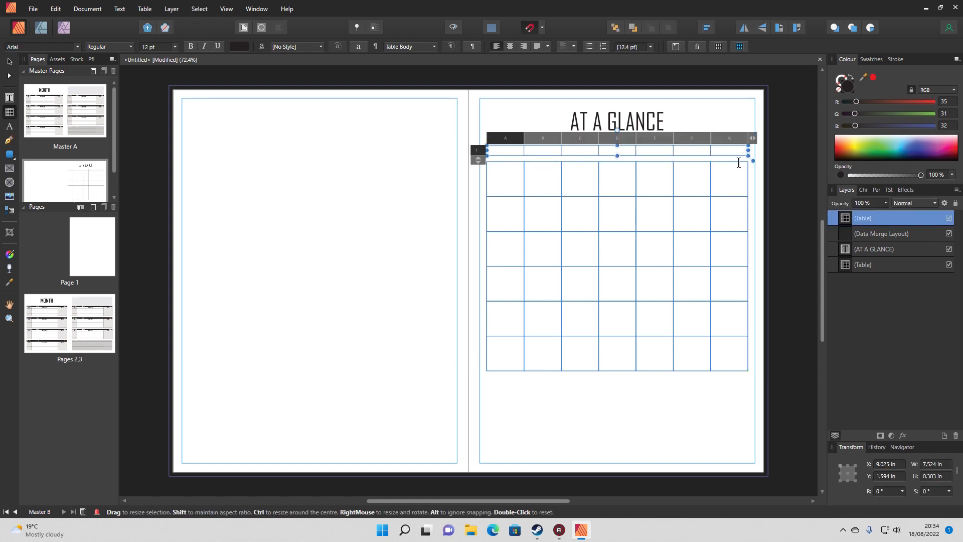
pyautogui.click(475, 150)
pyautogui.click(495, 47)
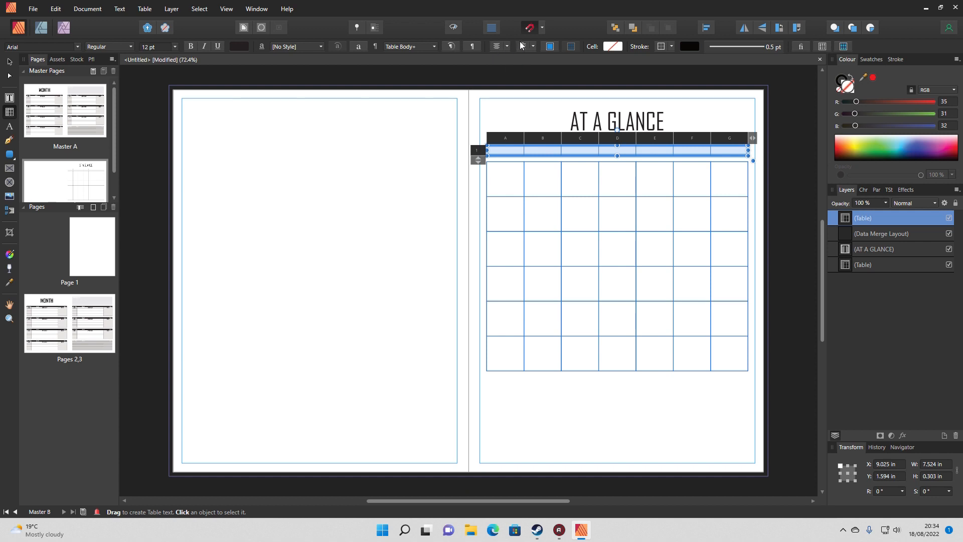
# Fill the header row with MON, TUES, WED, THURS, FRI, SAT and SUN, then deselect the table
pyautogui.click(507, 150)
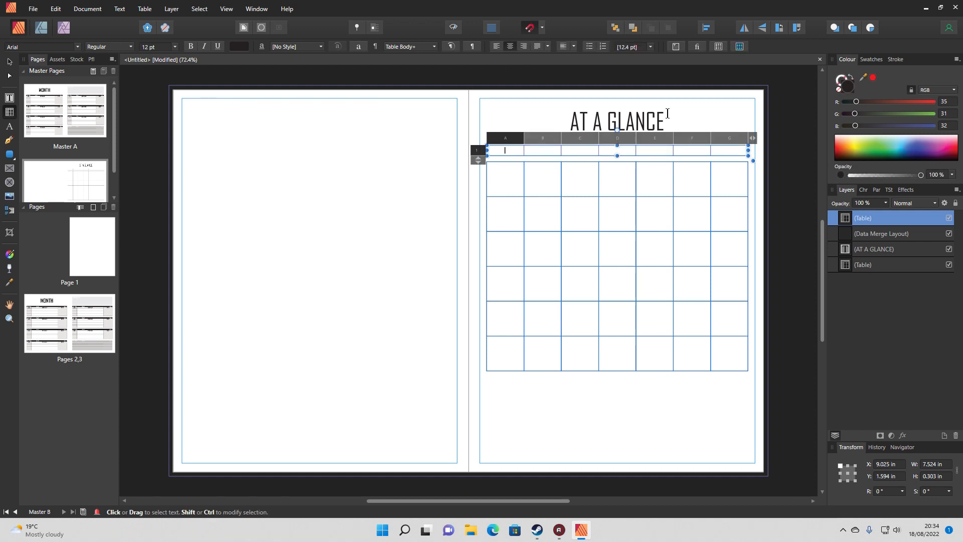
pyautogui.write('MON')
pyautogui.press('Tab')
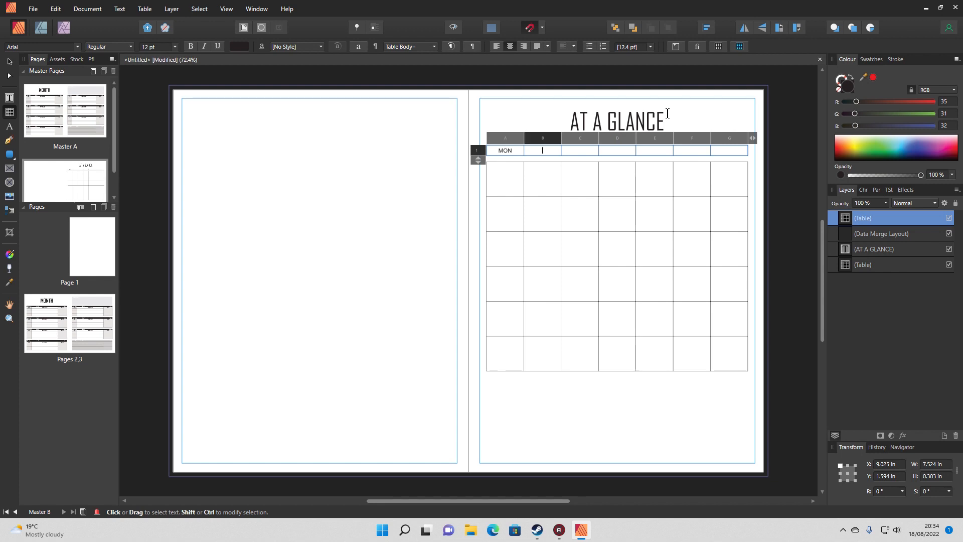
pyautogui.write('TUES')
pyautogui.press('Tab')
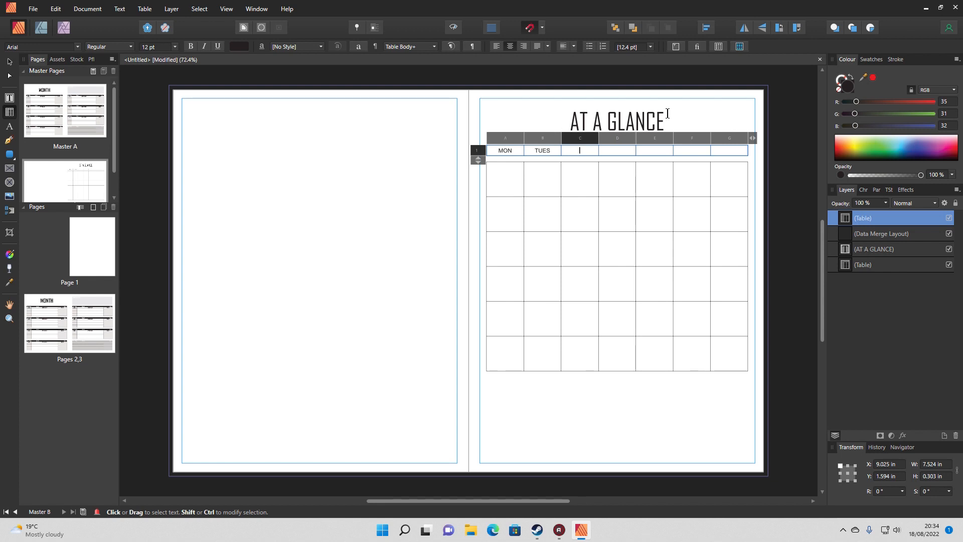
pyautogui.write('WED')
pyautogui.press('Tab')
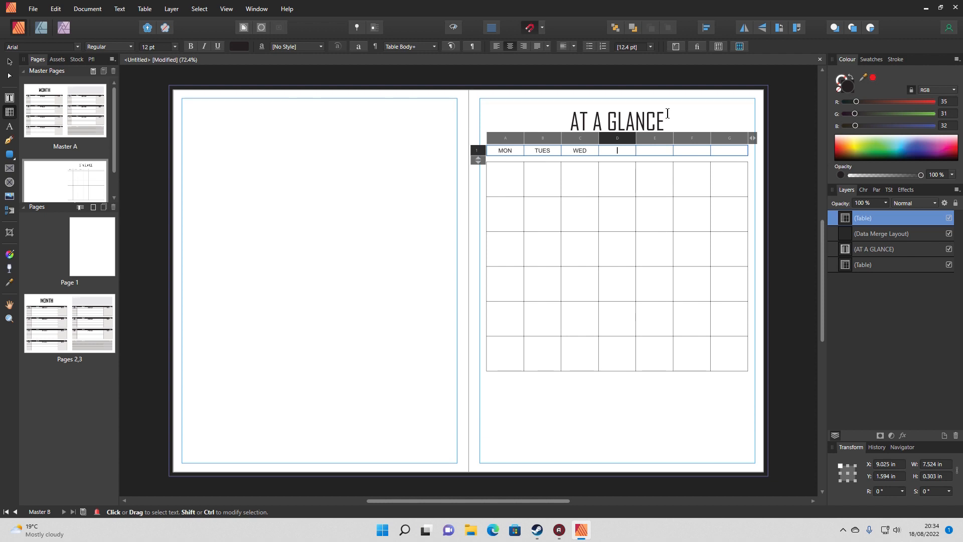
pyautogui.write('THURS')
pyautogui.press('Tab')
pyautogui.write('FR')
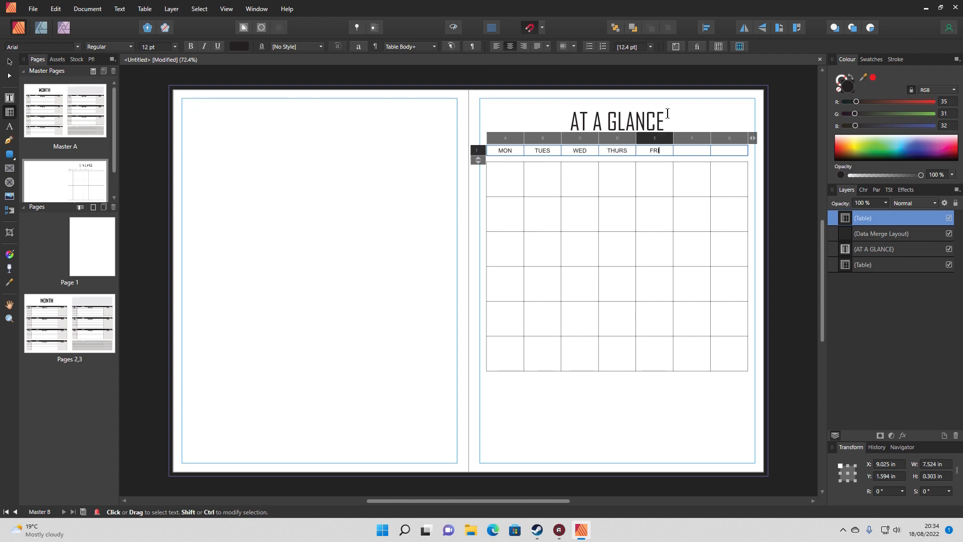
pyautogui.write('I')
pyautogui.press('Tab')
pyautogui.write('SAT')
pyautogui.press('Tab')
pyautogui.write('SUN')
pyautogui.press('Escape')
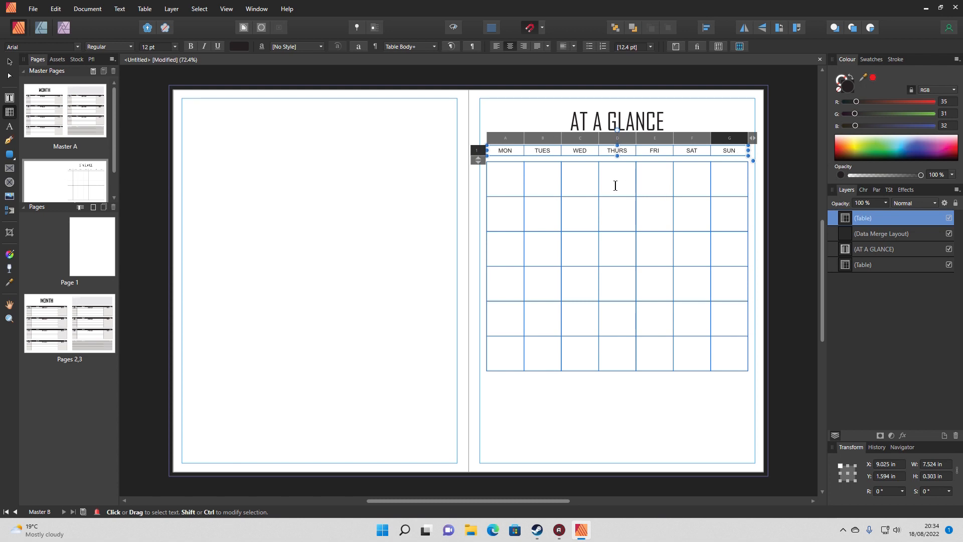
pyautogui.press('Escape')
pyautogui.press('Escape')
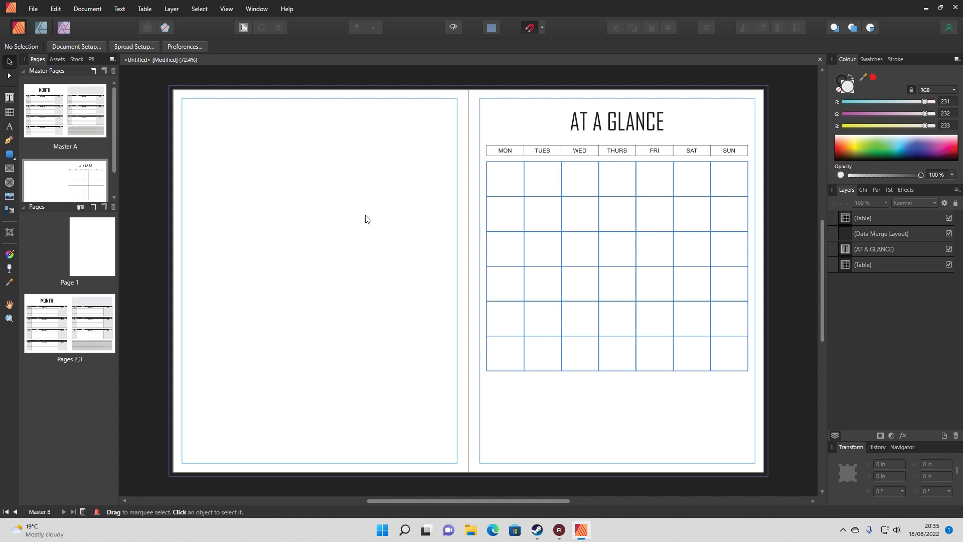
# Add a second source from 2023 Planner Merge Data.xlsx to the data merge, using the sheet "22-23 at a glance", and update it
pyautogui.click(95, 11)
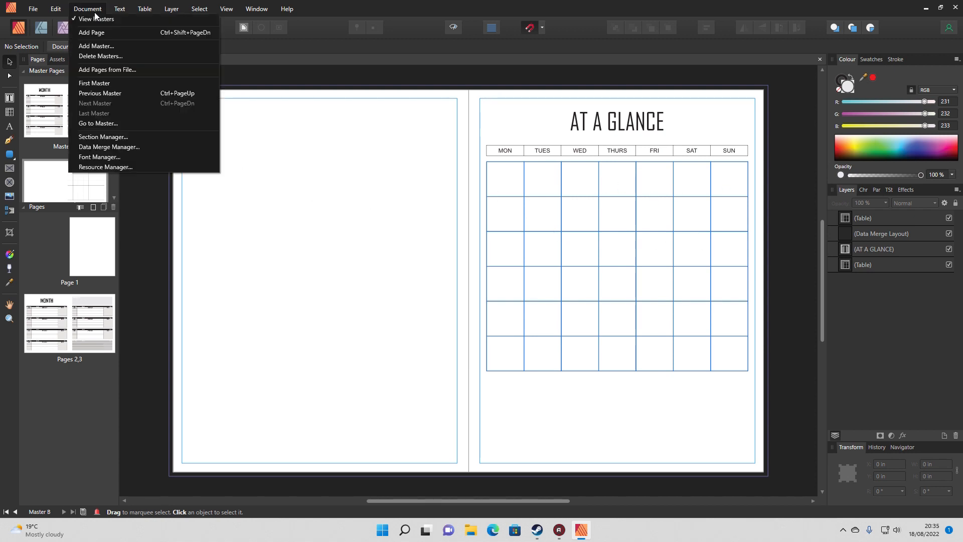
pyautogui.click(108, 147)
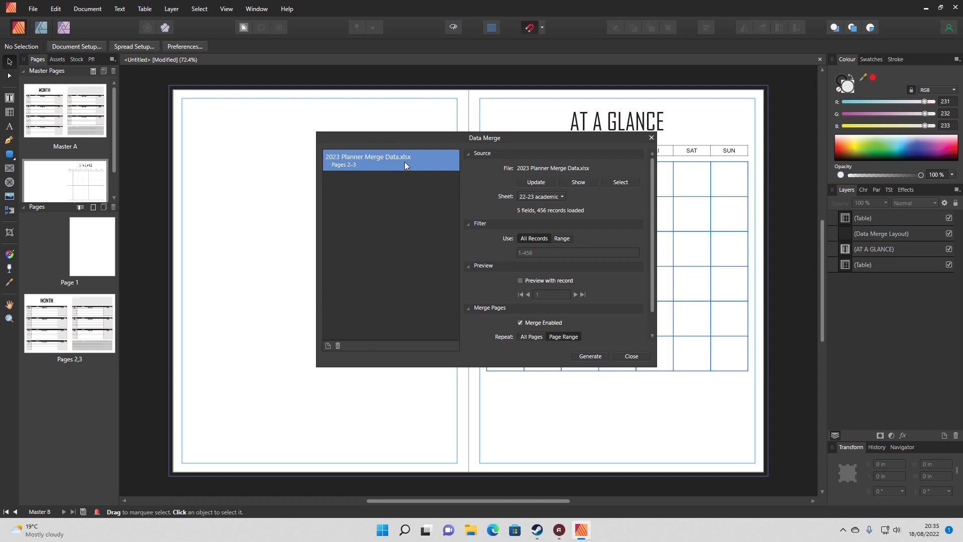
pyautogui.click(328, 345)
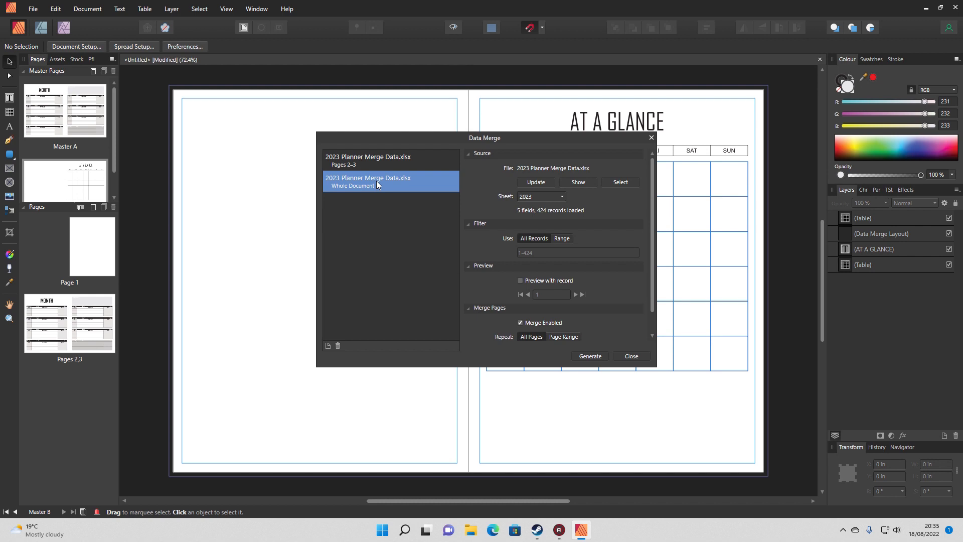
pyautogui.click(529, 198)
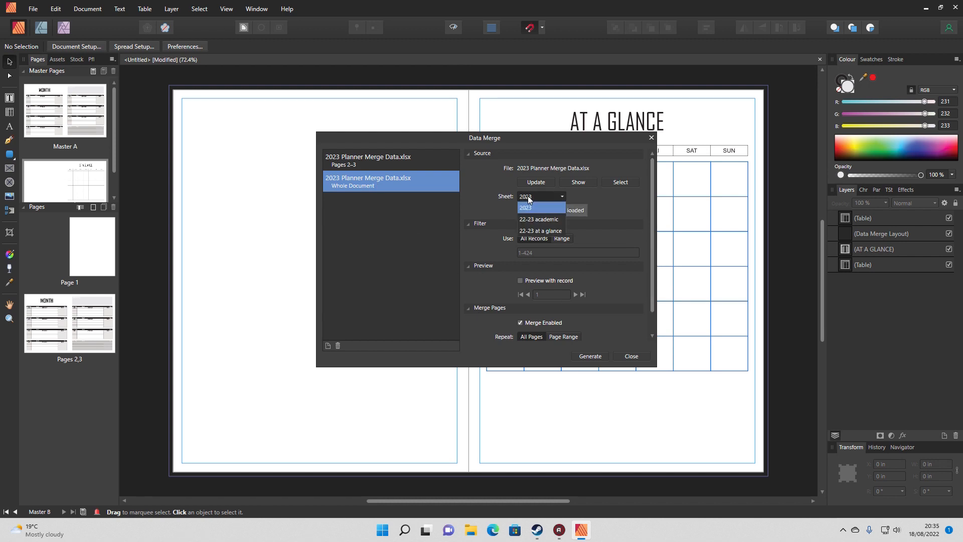
pyautogui.click(539, 231)
pyautogui.click(535, 183)
pyautogui.click(424, 166)
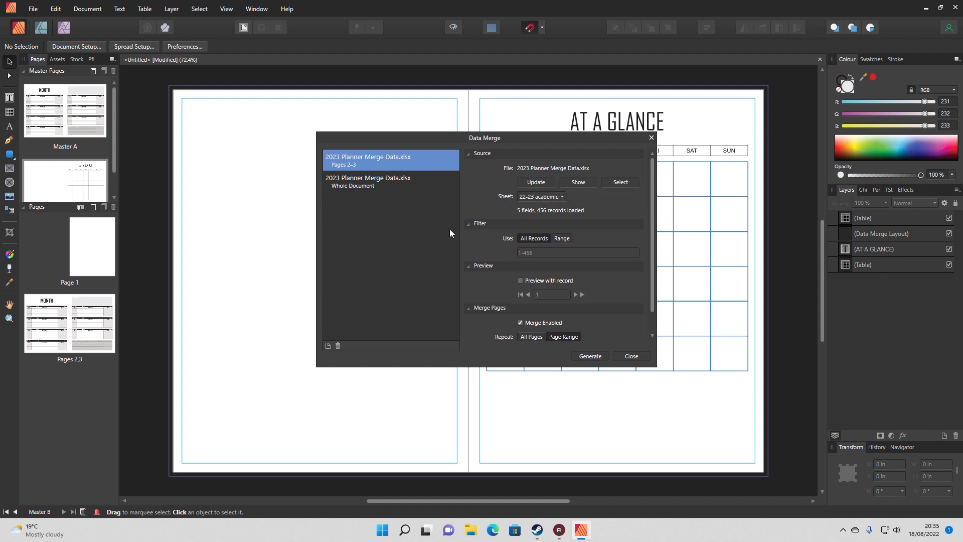
# Review the data merge settings of the second source, which covers the whole document, and close the manager
pyautogui.click(406, 189)
pyautogui.scroll(-1, 631, 258)
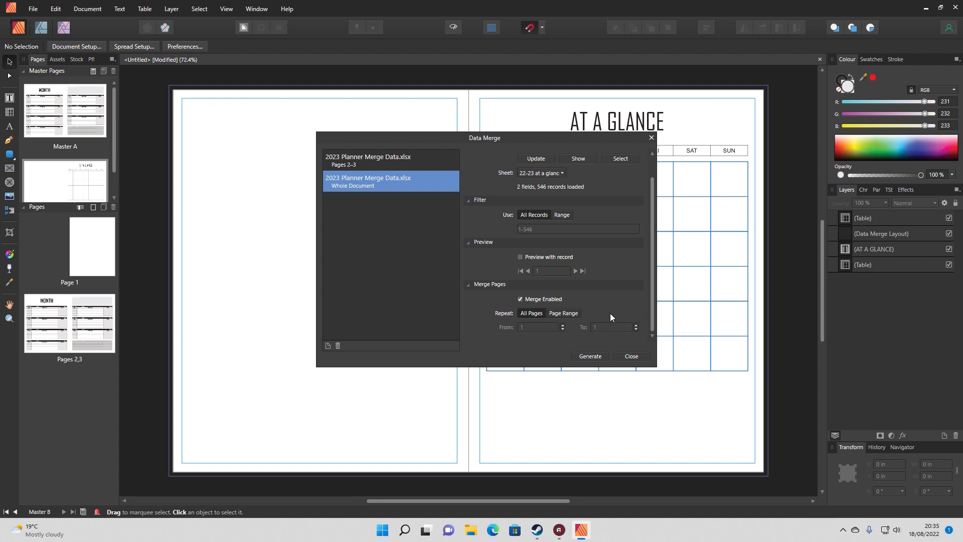
pyautogui.click(631, 357)
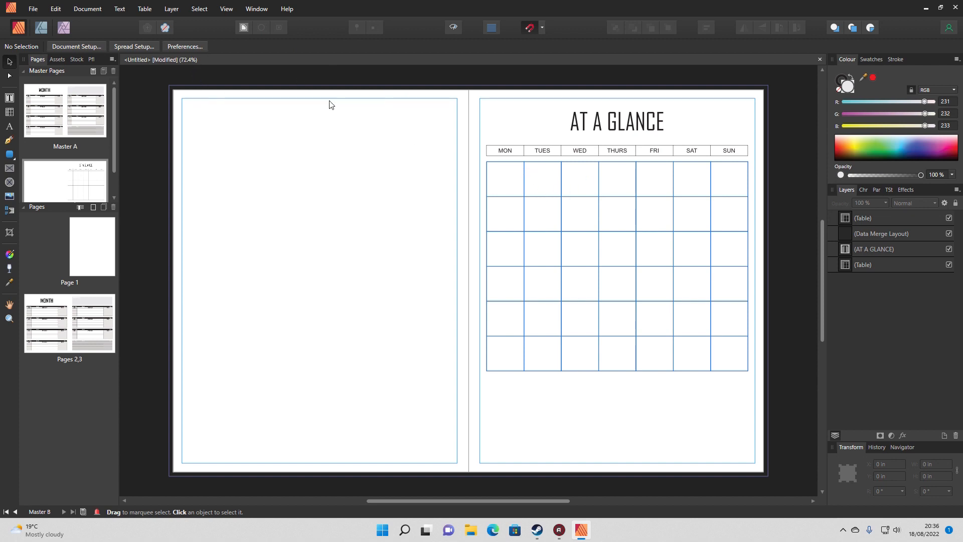
# Show the Fields panel and bring the at-a-glance source's DATE and day fields into view
pyautogui.click(226, 10)
pyautogui.moveTo(340, 198)
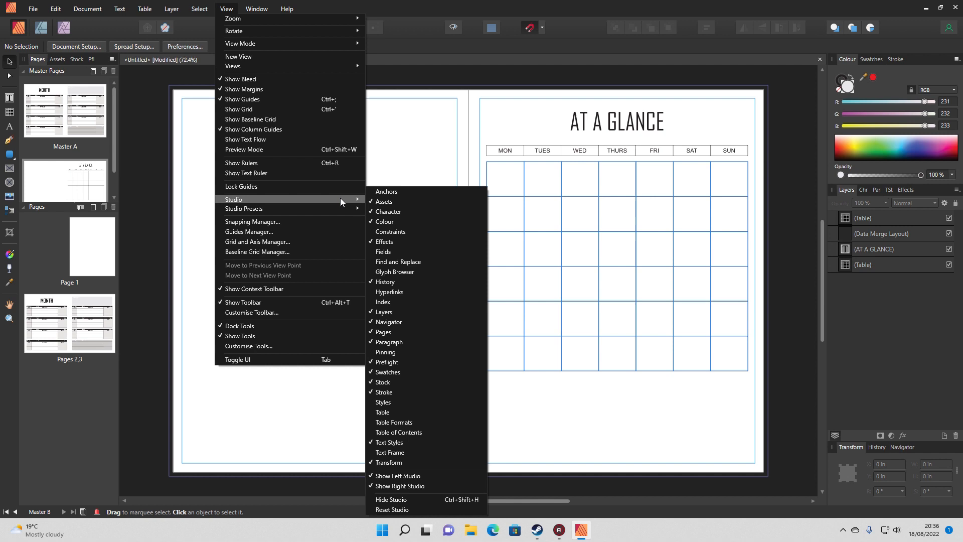
pyautogui.click(405, 251)
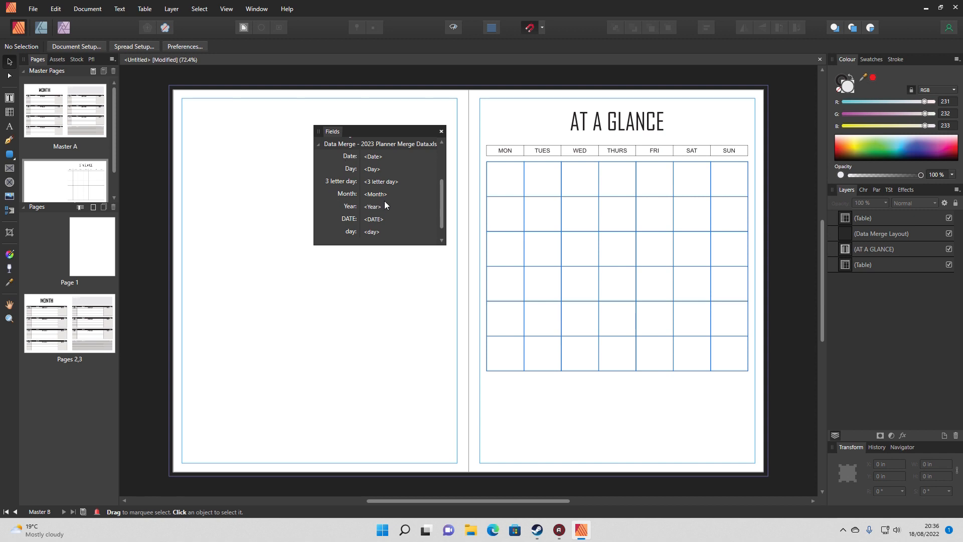
pyautogui.scroll(-1, 443, 211)
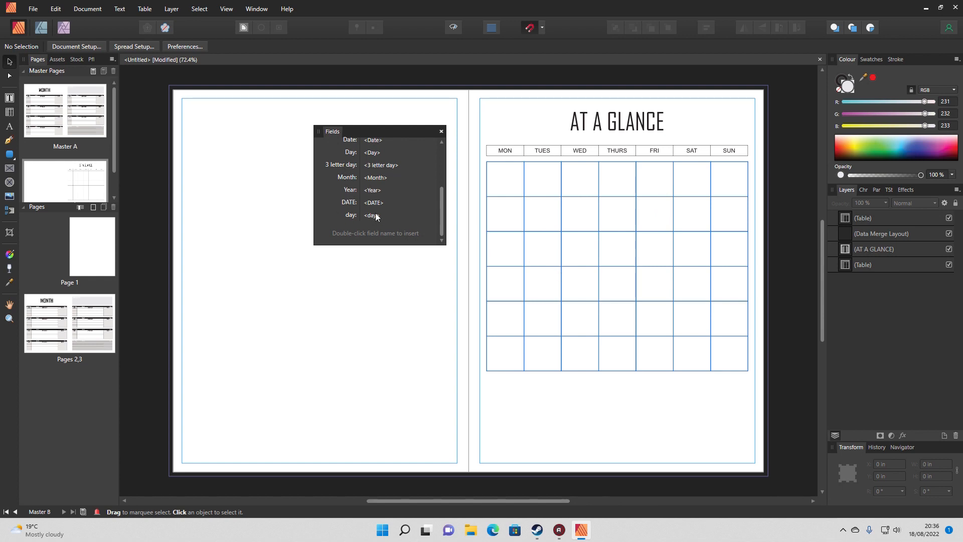
# Draw a text frame about 0.59 by 0.50 in in the first Monday cell and nest it inside the data merge layout
pyautogui.click(10, 97)
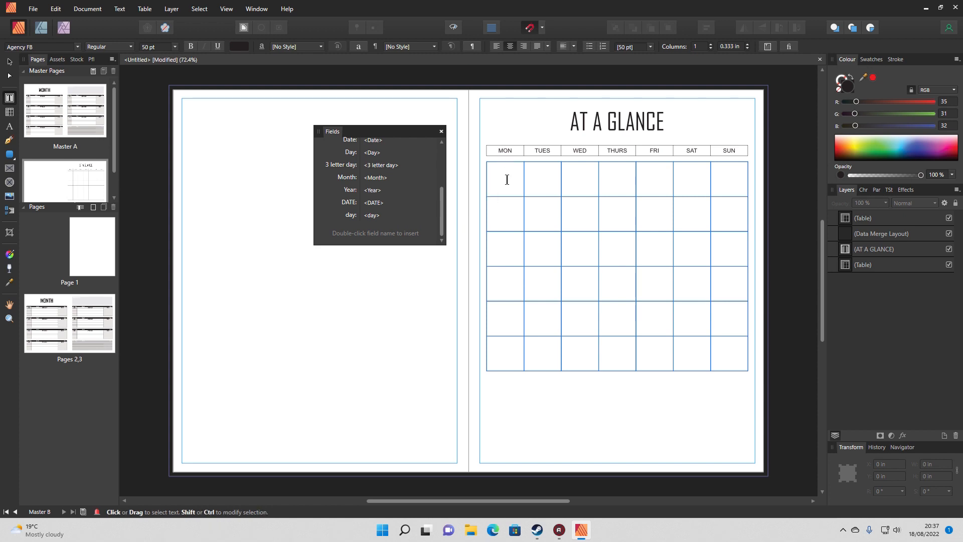
pyautogui.scroll(5, 507, 176)
pyautogui.moveTo(492, 172); pyautogui.dragTo(555, 224)
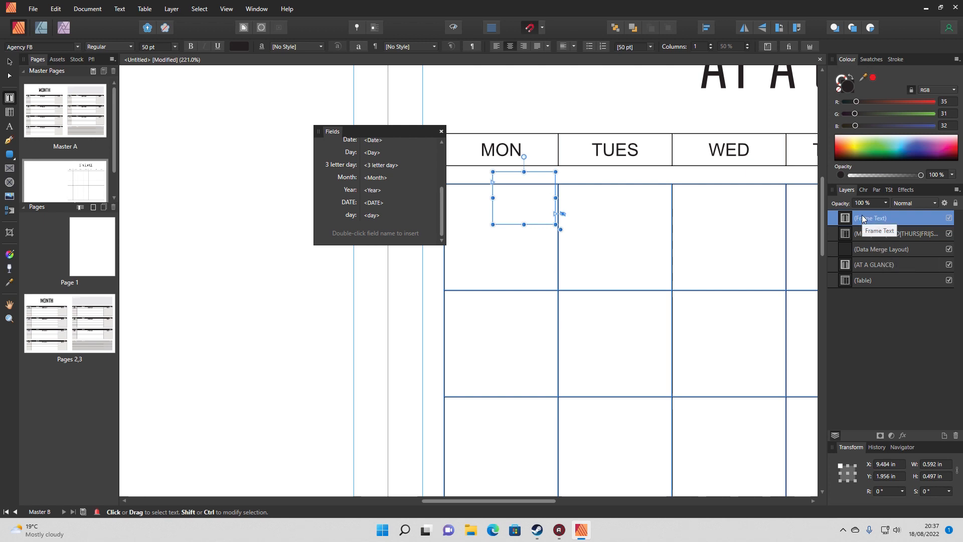
pyautogui.moveTo(916, 224); pyautogui.dragTo(919, 252)
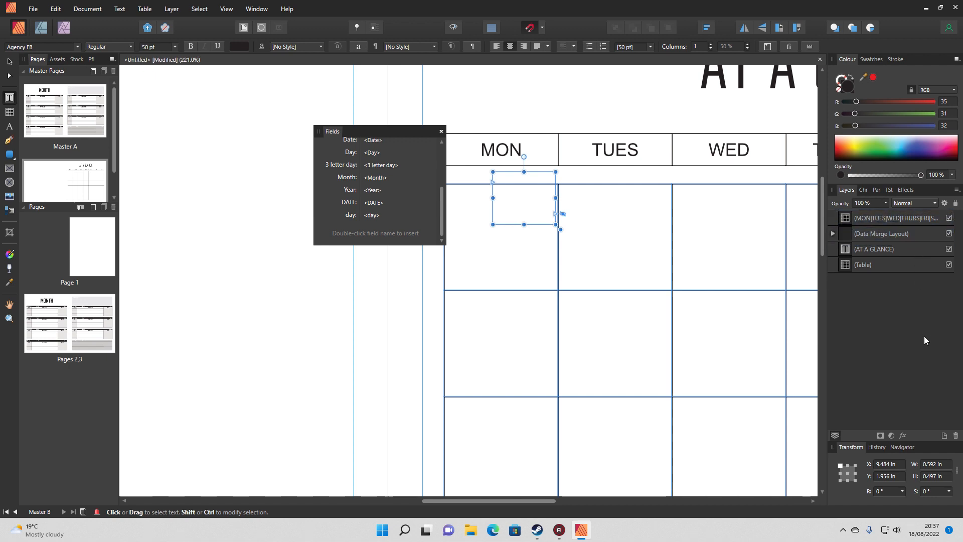
pyautogui.click(832, 234)
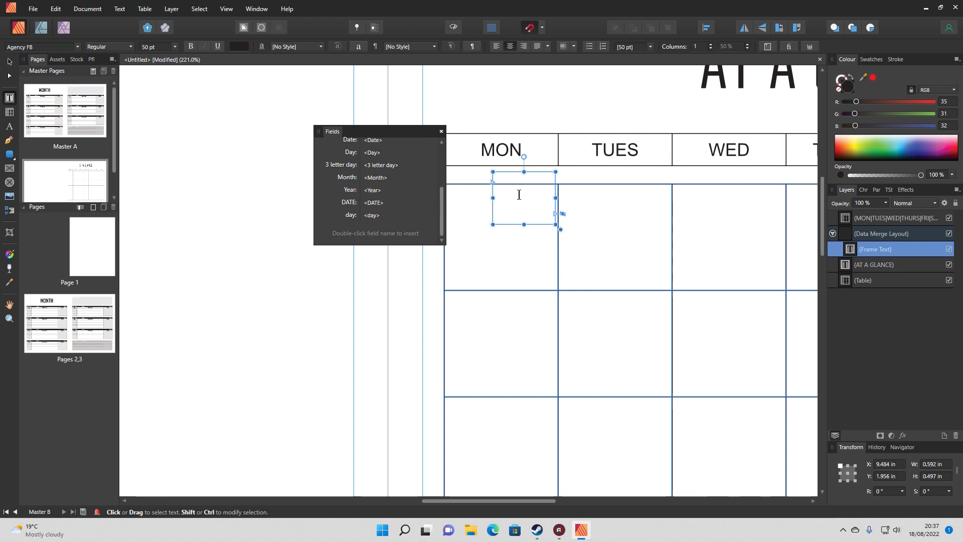
pyautogui.moveTo(511, 172); pyautogui.dragTo(512, 189)
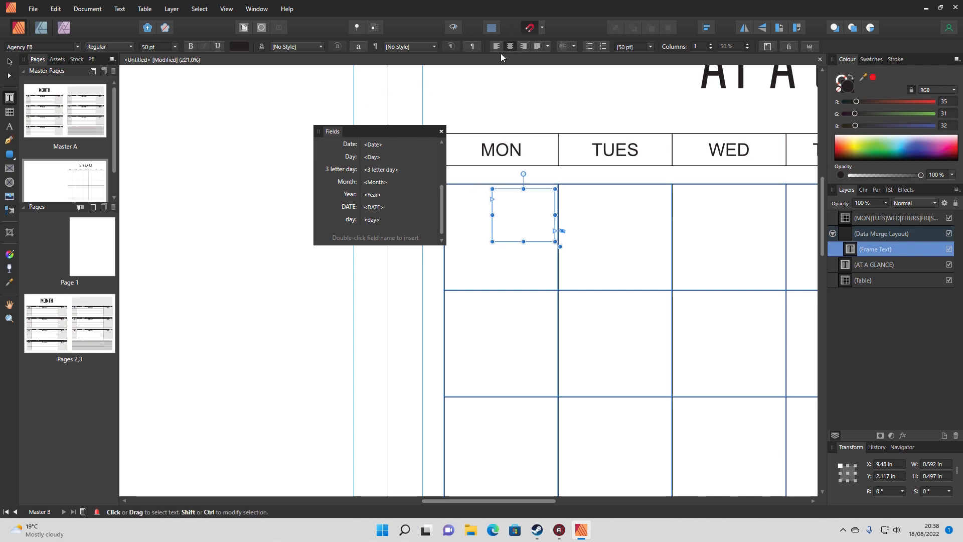
# Set the frame's text to 12 pt, insert the at-a-glance DATE field in the first calendar cell, and close the Fields panel
pyautogui.click(154, 45)
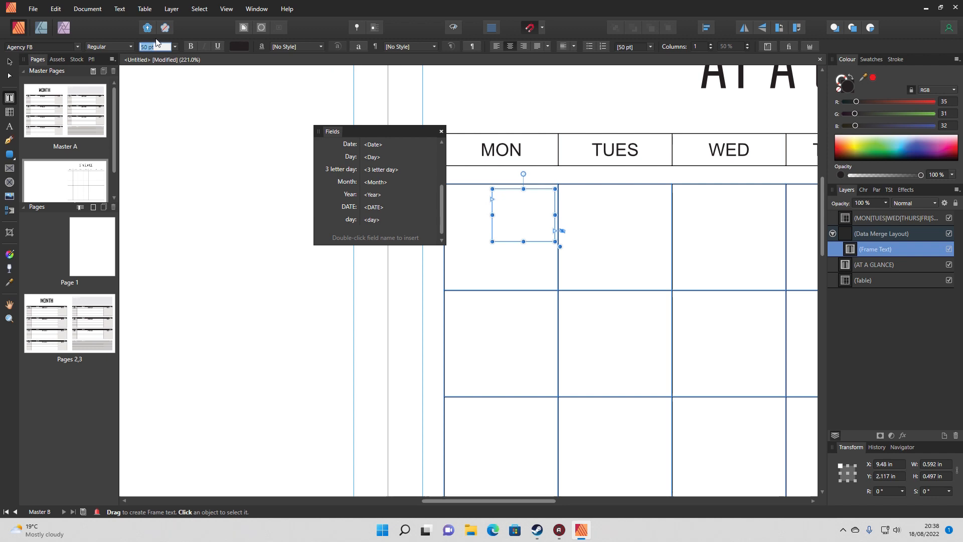
pyautogui.write('12')
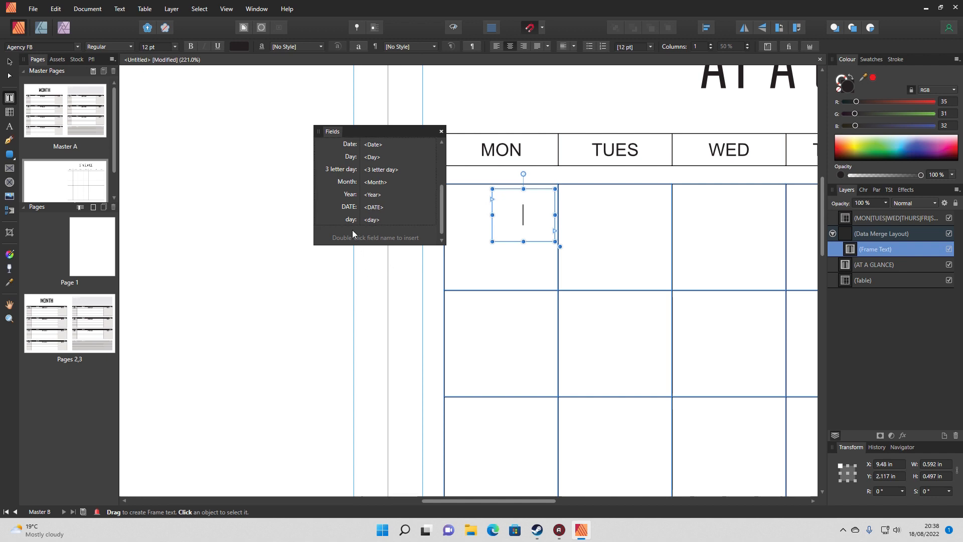
pyautogui.doubleClick(349, 209)
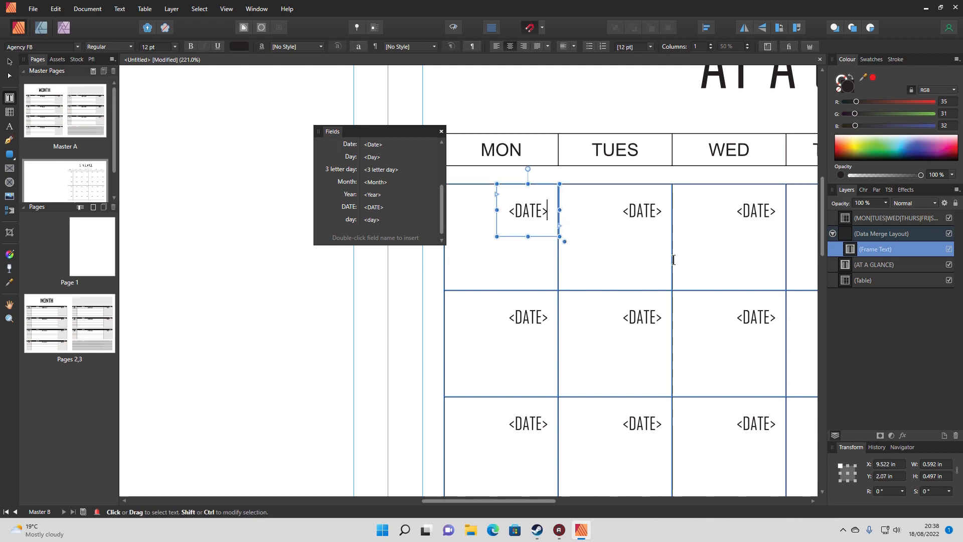
pyautogui.scroll(-4, 672, 258)
pyautogui.moveTo(500, 500); pyautogui.dragTo(613, 500)
pyautogui.scroll(-1, 629, 358)
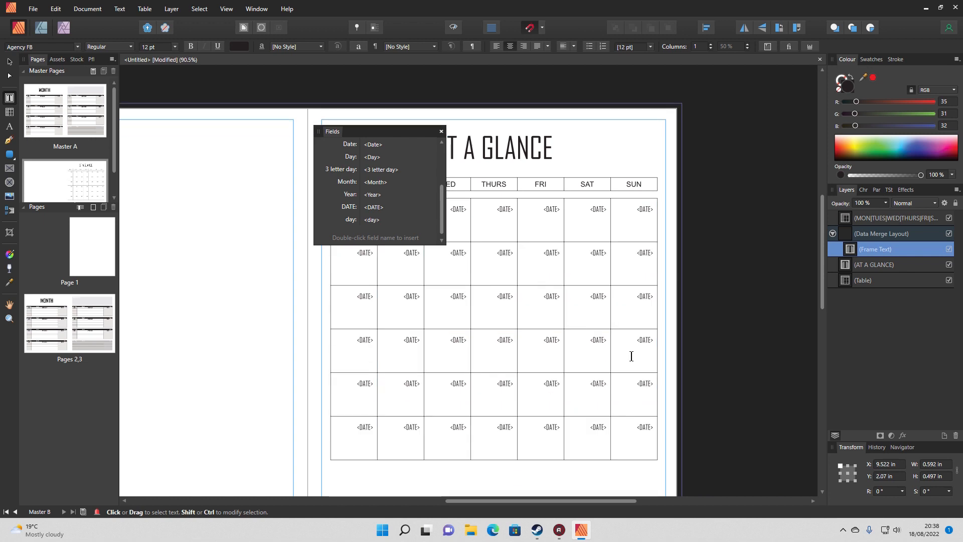
pyautogui.click(441, 131)
pyautogui.scroll(-1, 648, 319)
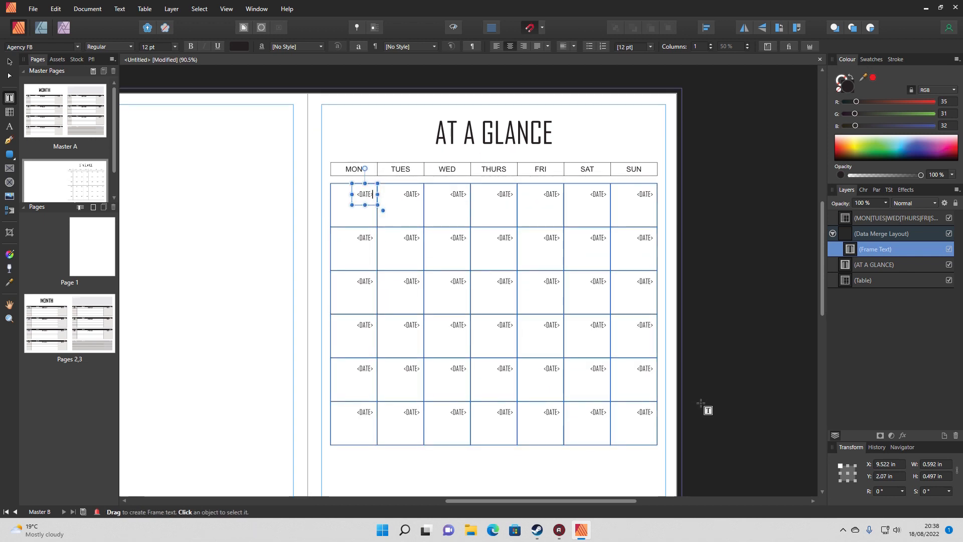
# Make the DATE field text in the calendar cells bold, then deselect the frame
pyautogui.doubleClick(363, 195)
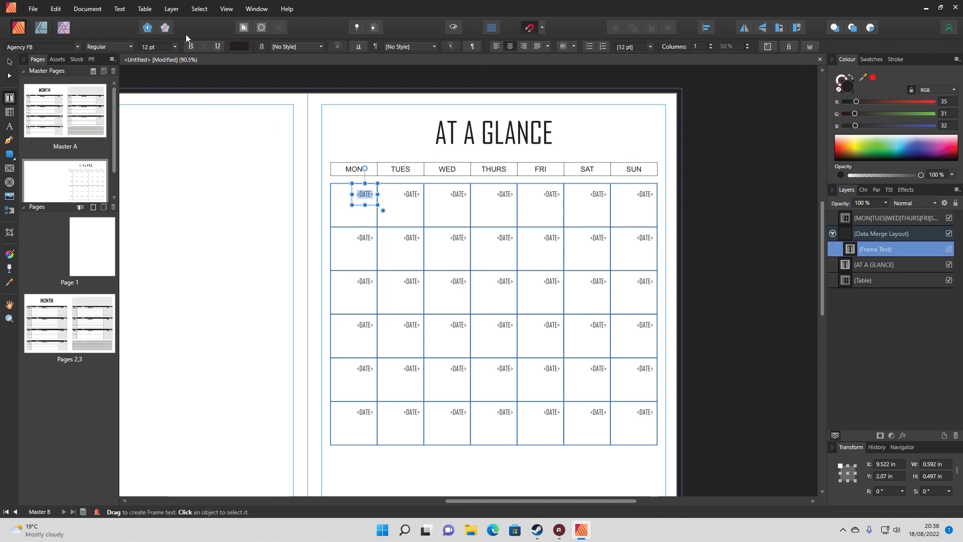
pyautogui.click(190, 49)
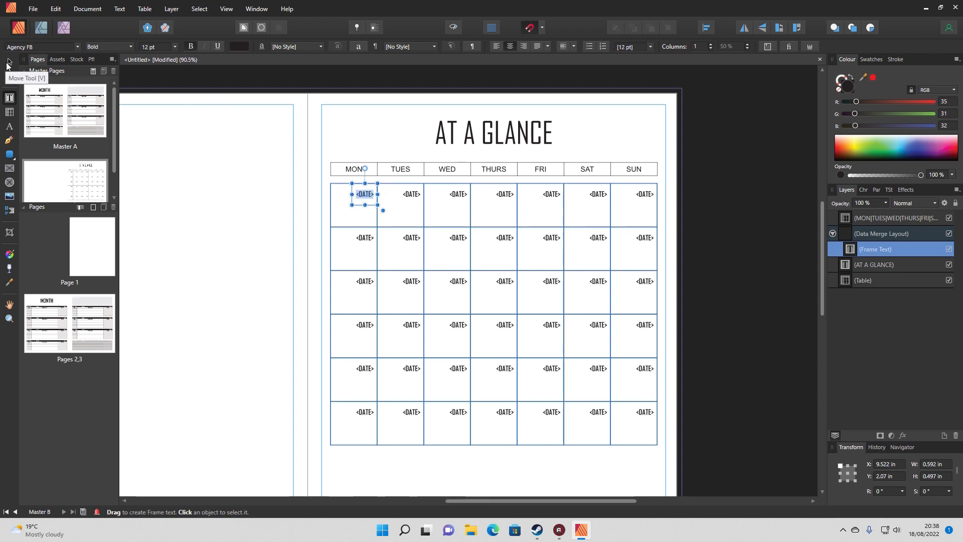
pyautogui.click(9, 63)
pyautogui.click(182, 202)
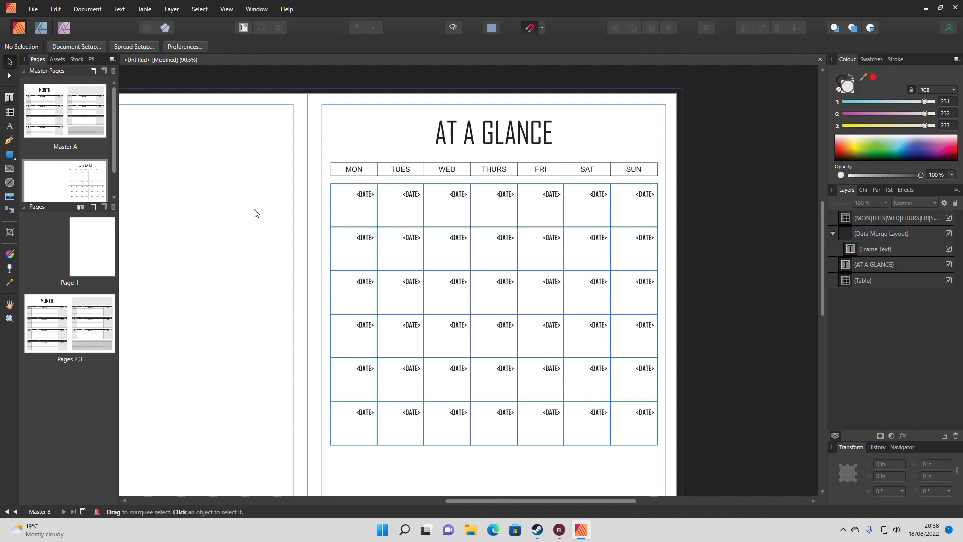
# Reopen the Data Merge Manager, check the at-a-glance source's sheet and page repeat settings, and close it
pyautogui.click(84, 10)
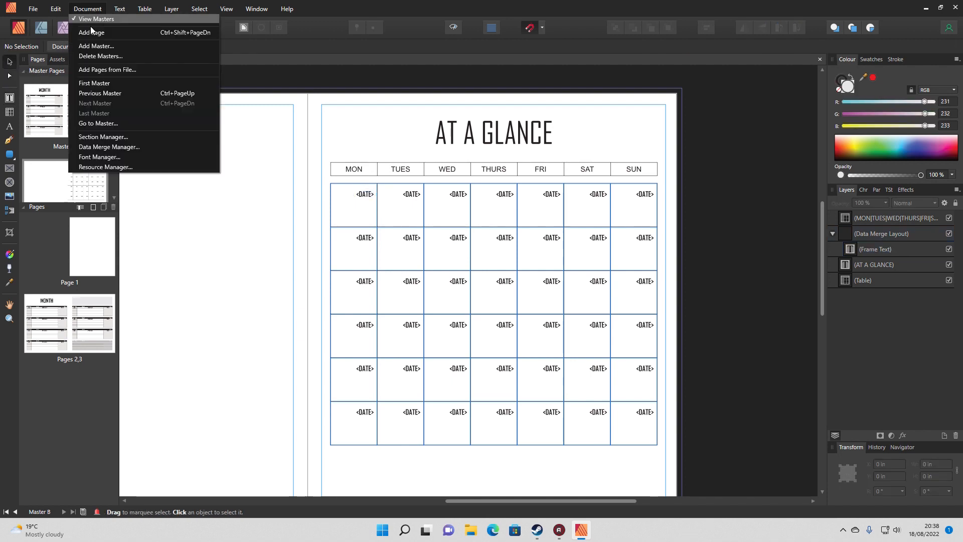
pyautogui.click(116, 147)
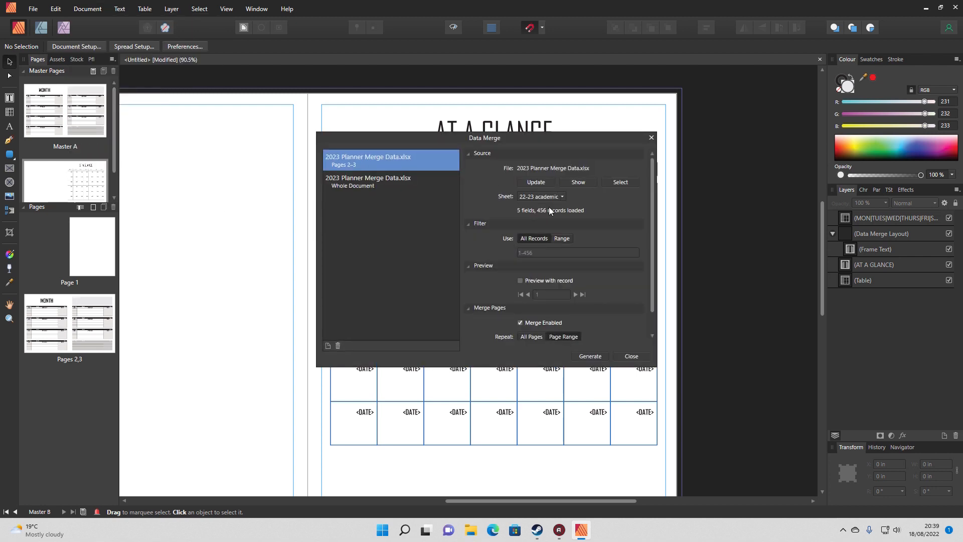
pyautogui.click(349, 184)
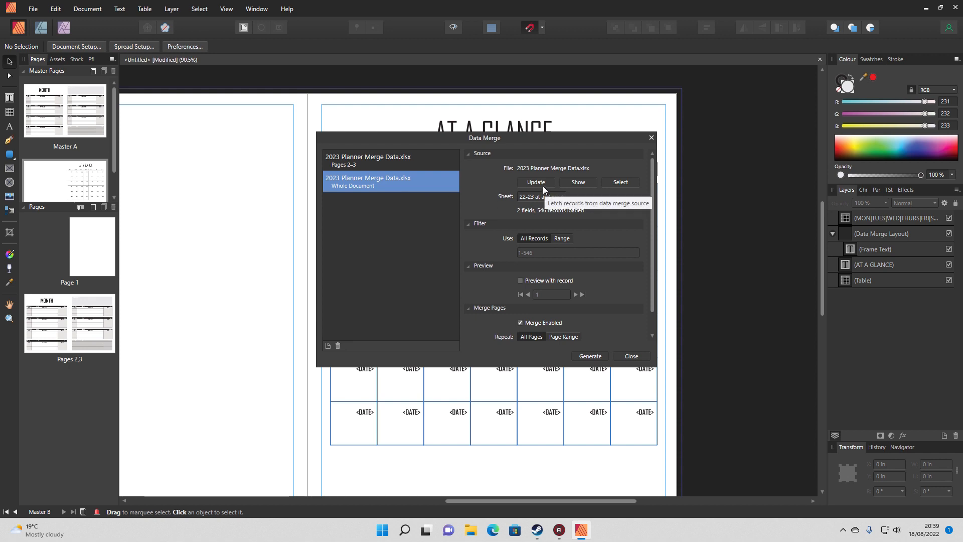
pyautogui.scroll(-2, 617, 293)
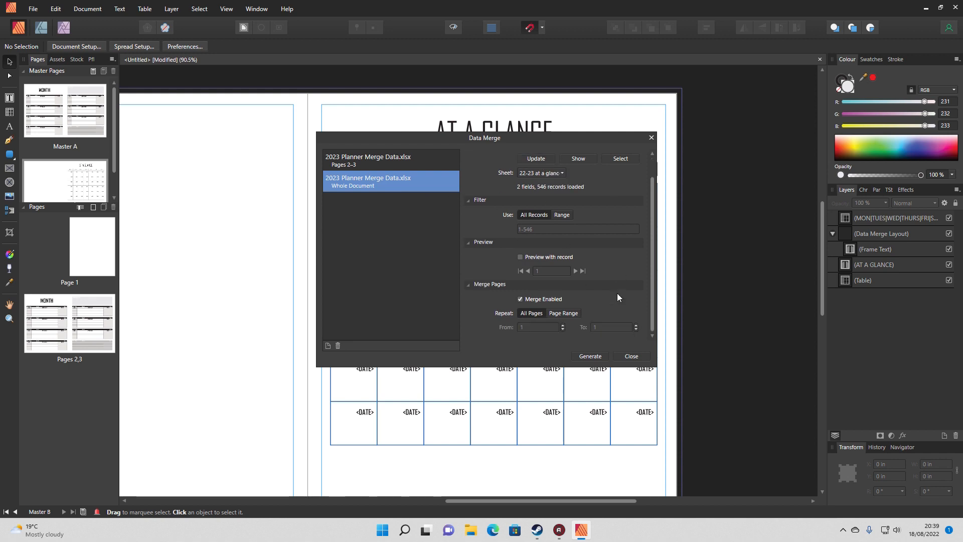
pyautogui.click(652, 138)
# Add two pages after page 3 based on Master B
pyautogui.rightClick(67, 410)
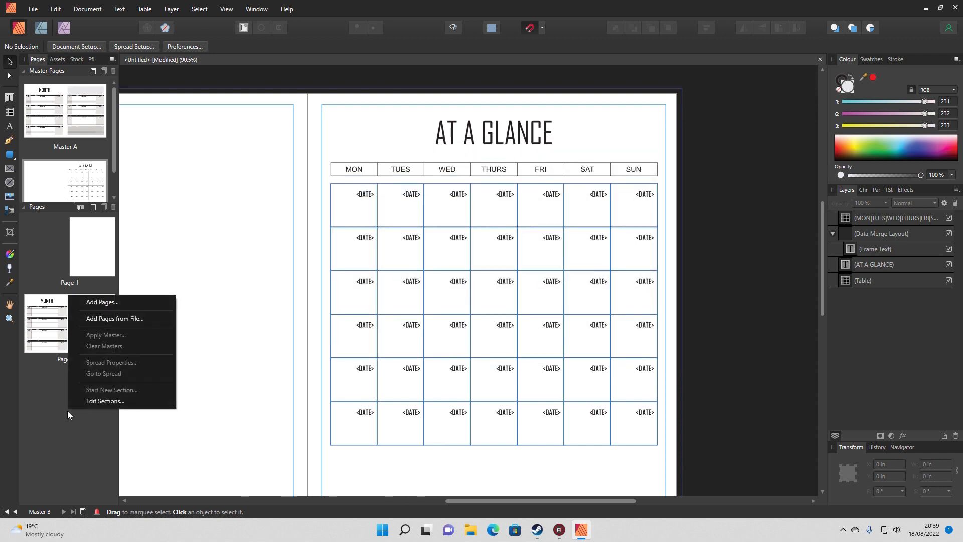
pyautogui.click(114, 301)
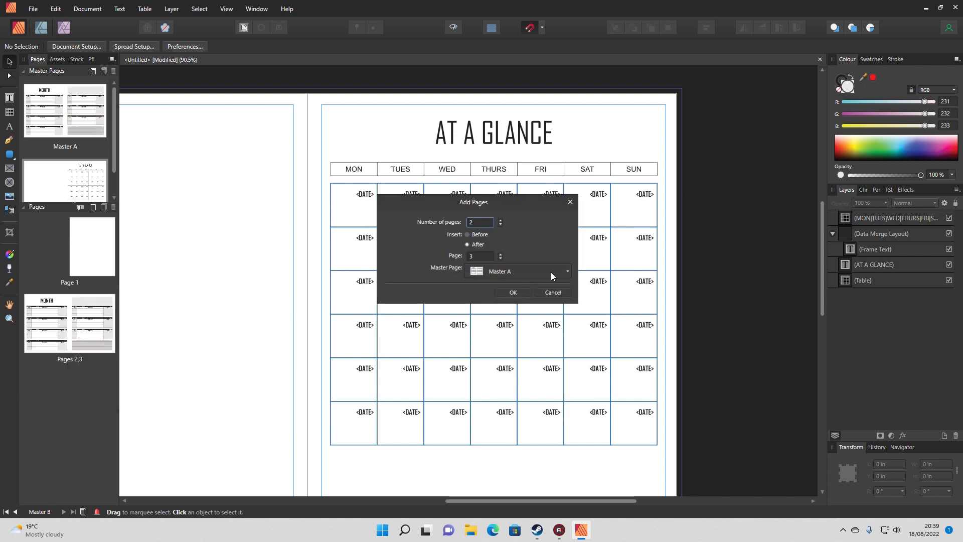
pyautogui.click(509, 269)
pyautogui.click(522, 369)
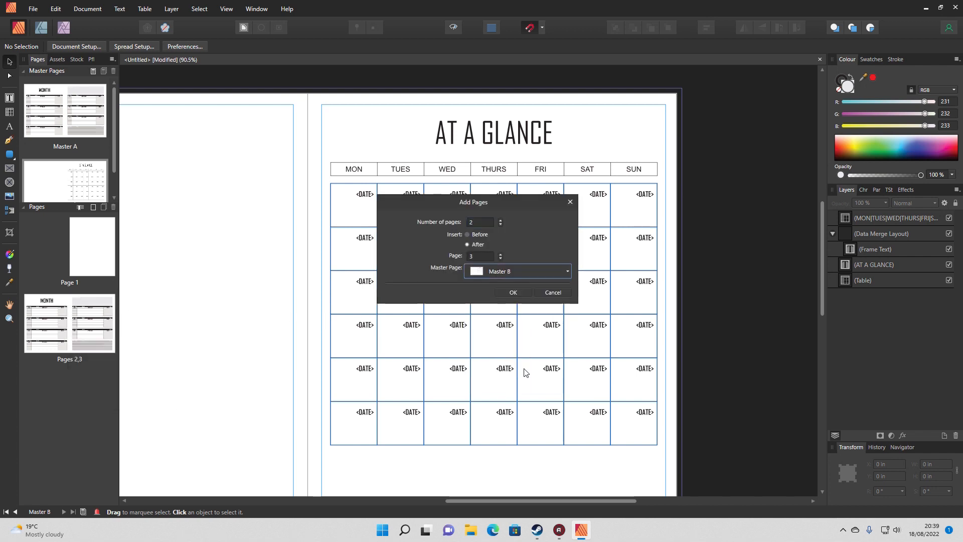
pyautogui.click(512, 293)
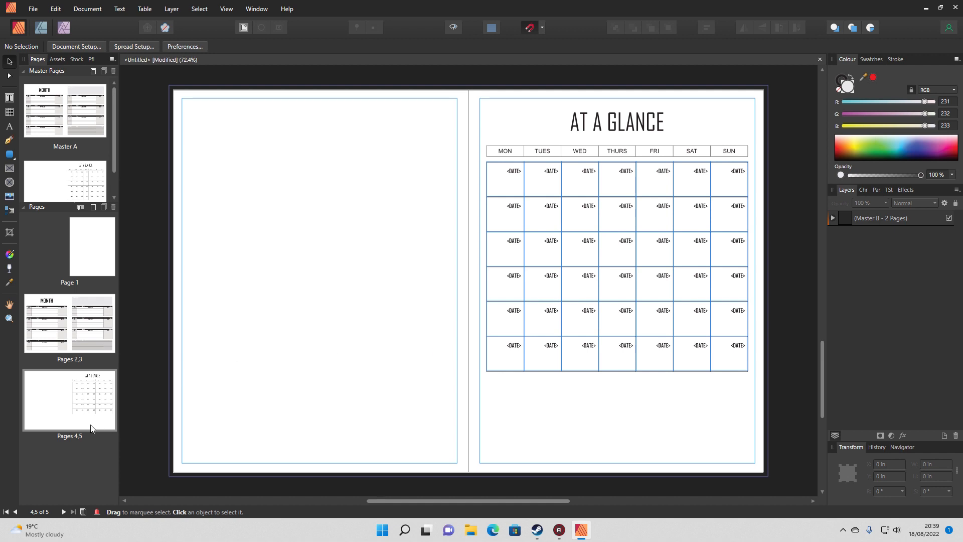
# Limit the at-a-glance source in the Data Merge Manager to the page range 4 to 5
pyautogui.click(86, 13)
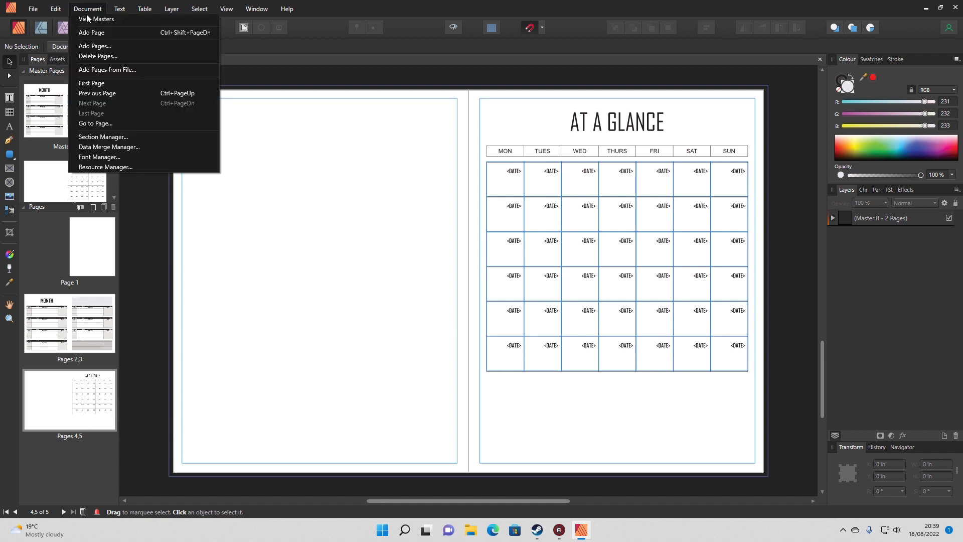
pyautogui.click(107, 147)
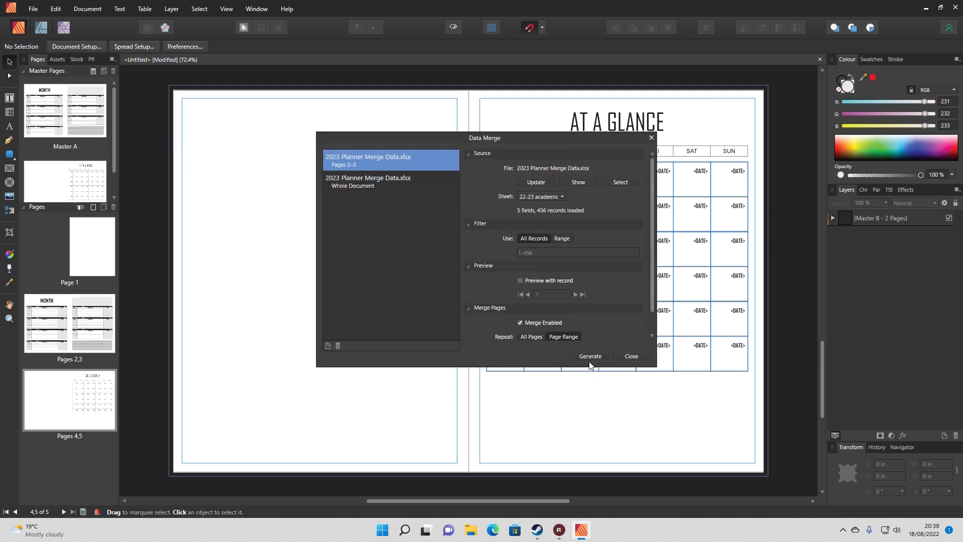
pyautogui.click(353, 183)
pyautogui.scroll(-1, 654, 247)
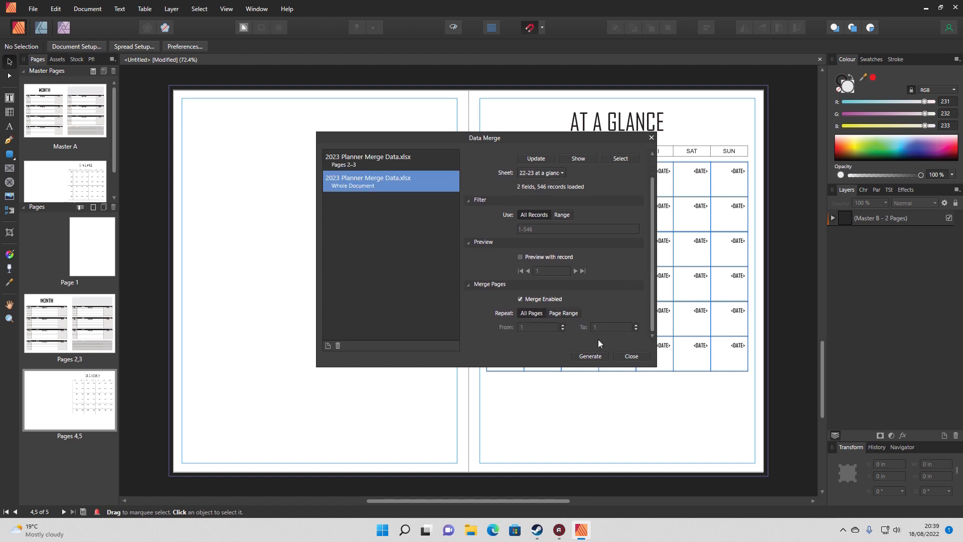
pyautogui.click(554, 313)
pyautogui.click(537, 327)
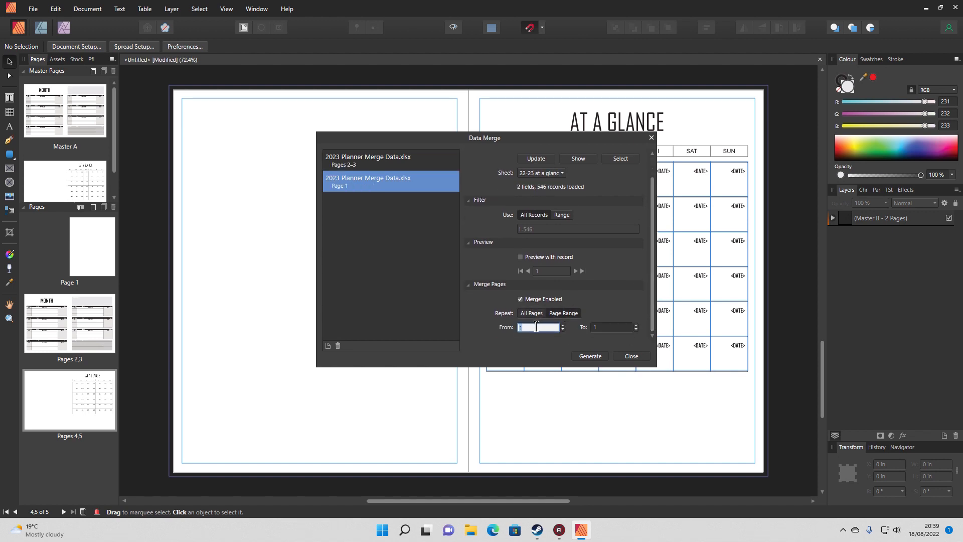
pyautogui.write('4')
pyautogui.click(611, 326)
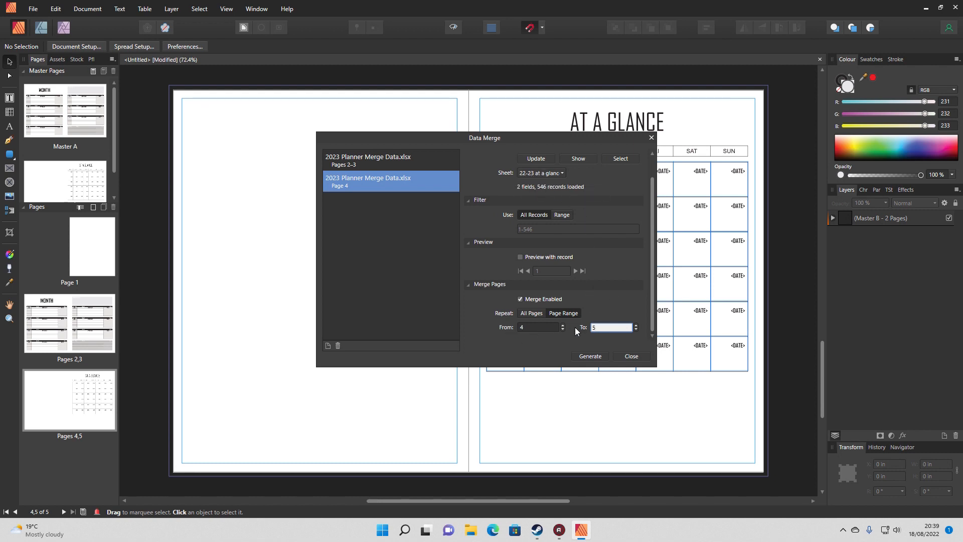
# Generate the merged planner document from both sources and close the Data Merge Manager
pyautogui.click(597, 357)
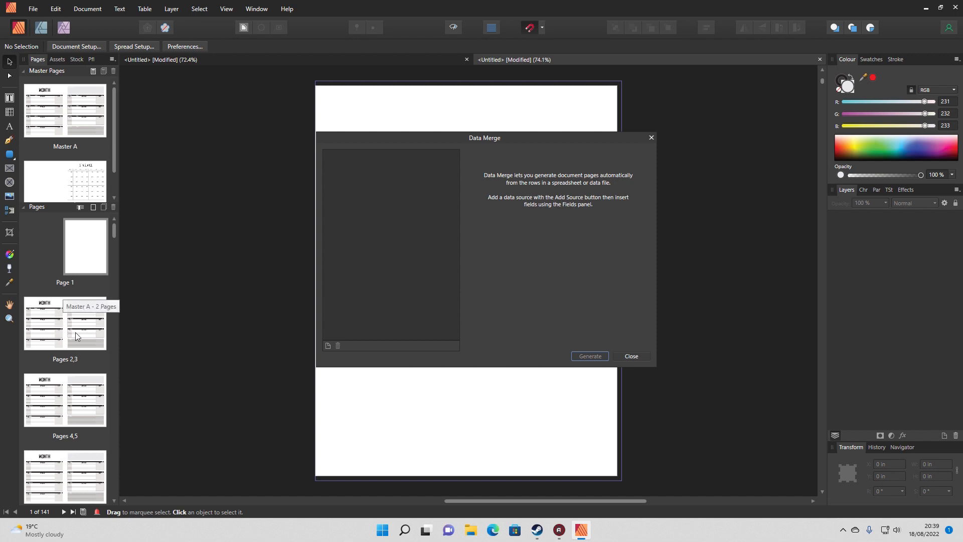
pyautogui.click(624, 358)
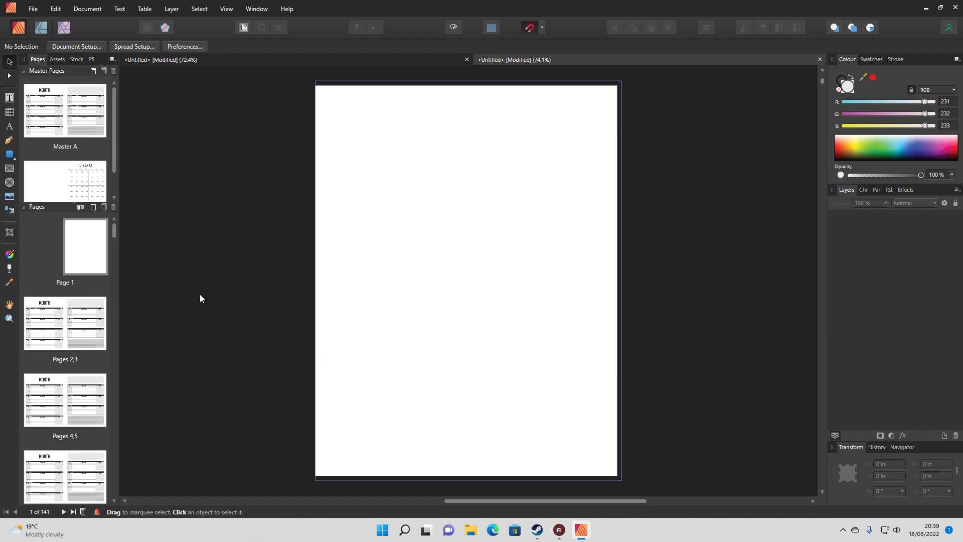
# Examine the generated planner spreads, including pages 2–3 and the At a Glance calendars on pages 116–117 and 118–119
pyautogui.doubleClick(60, 335)
pyautogui.moveTo(113, 229); pyautogui.dragTo(113, 443)
pyautogui.click(69, 393)
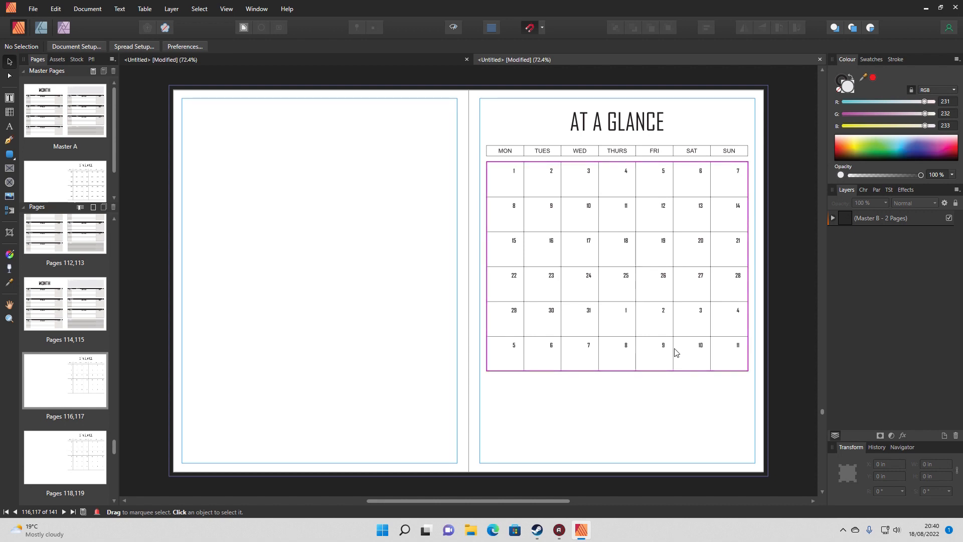
pyautogui.click(80, 454)
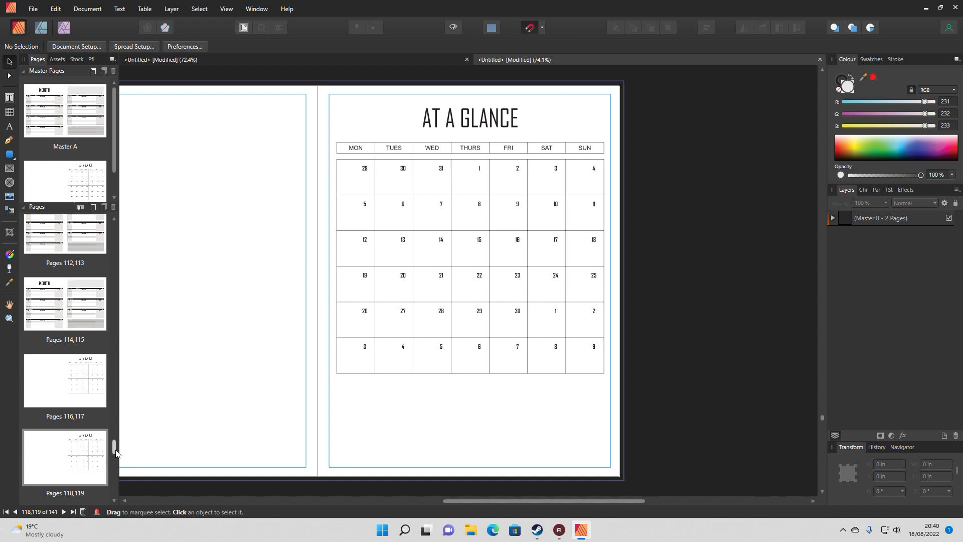
# Examine the generated At a Glance calendars on the spreads from pages 126–127 to 132–133
pyautogui.scroll(-5, 88, 404)
pyautogui.click(85, 434)
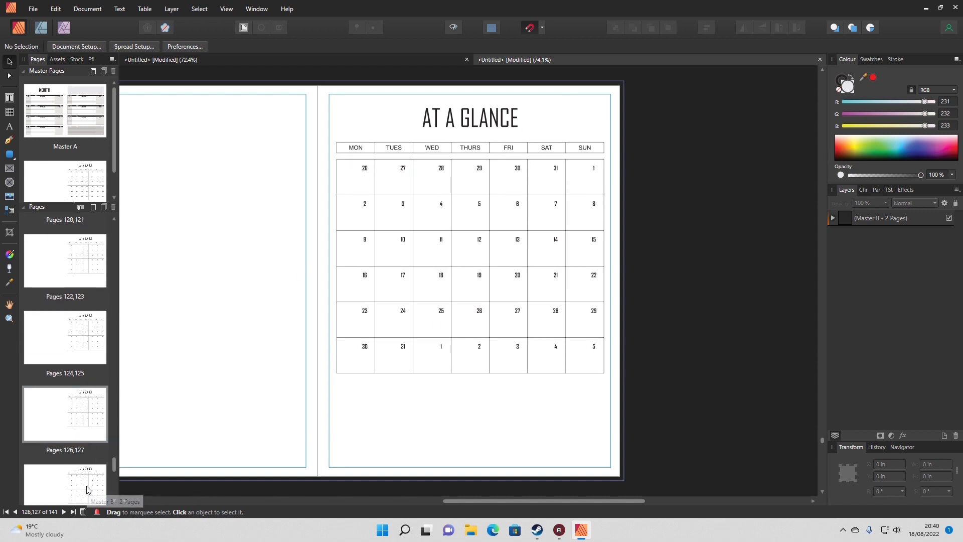
pyautogui.click(101, 486)
pyautogui.scroll(-2, 106, 475)
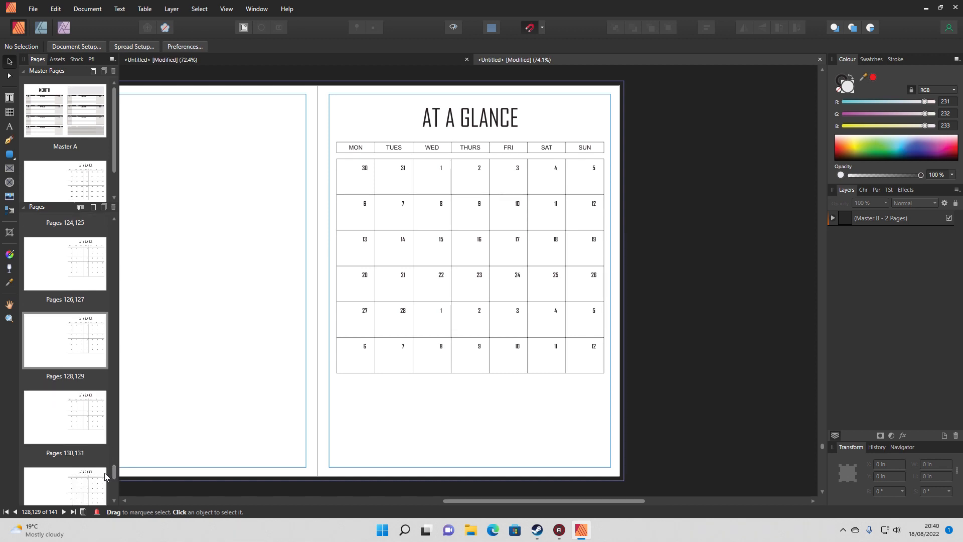
pyautogui.click(76, 492)
pyautogui.scroll(4, 114, 474)
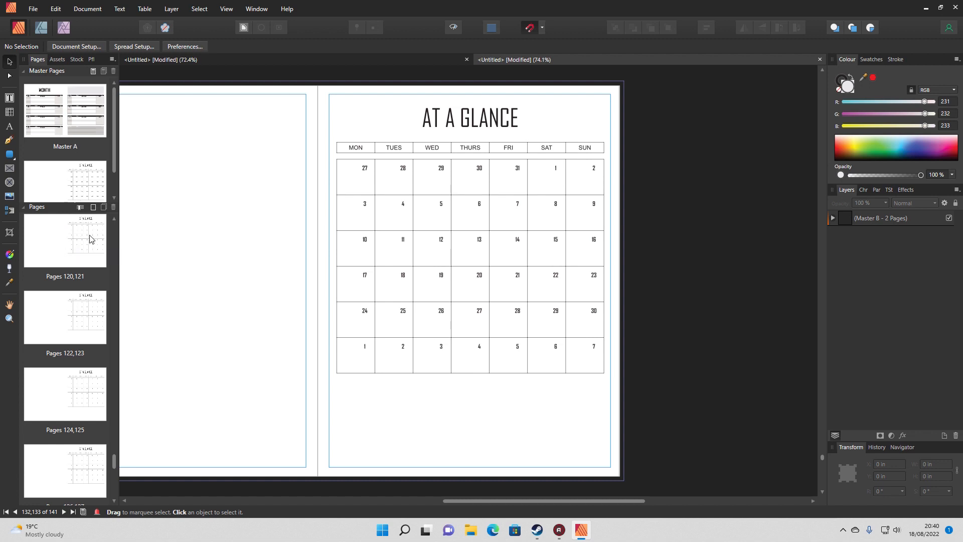
# Insert AUGUST before AT A GLANCE in the calendar title on pages 116–117 of the merged planner
pyautogui.moveTo(115, 169); pyautogui.dragTo(115, 181)
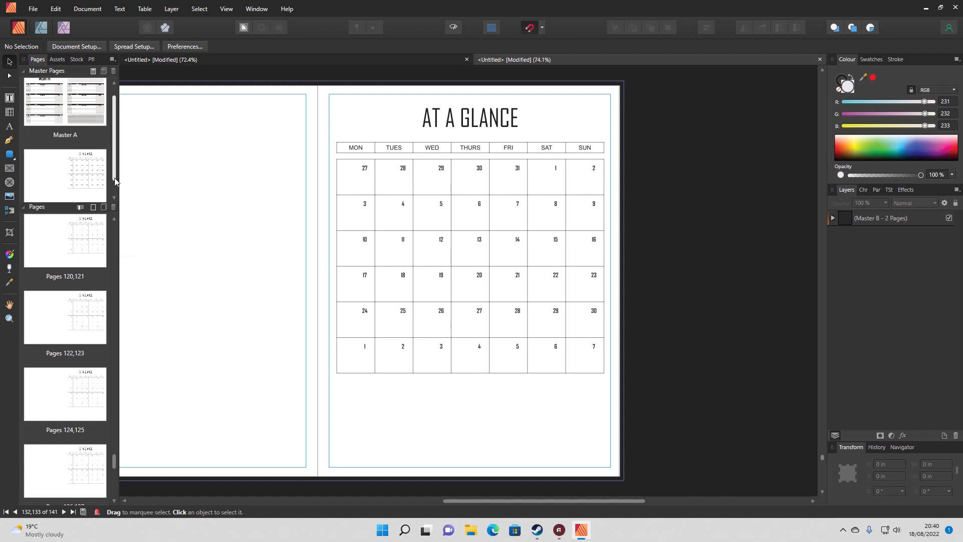
pyautogui.scroll(5, 115, 247)
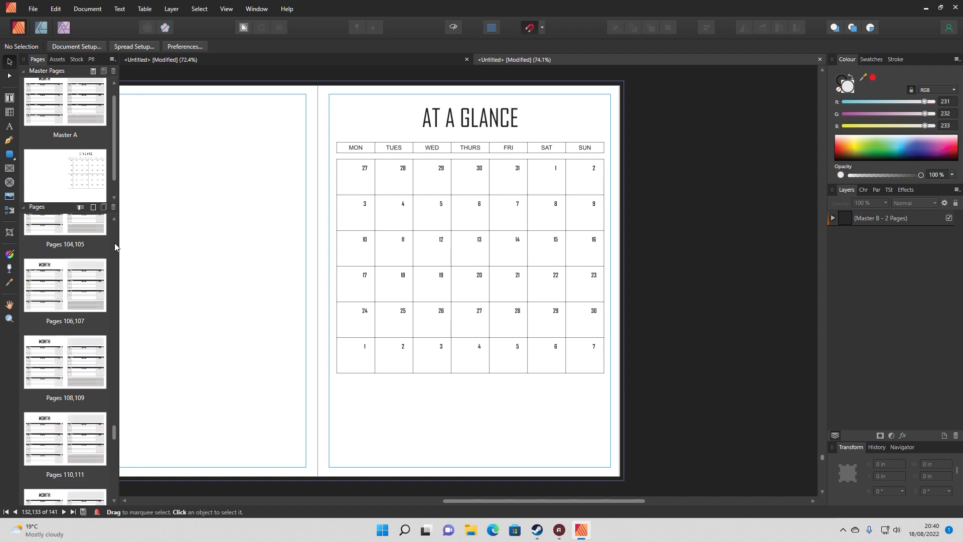
pyautogui.moveTo(114, 436); pyautogui.dragTo(115, 452)
pyautogui.click(59, 344)
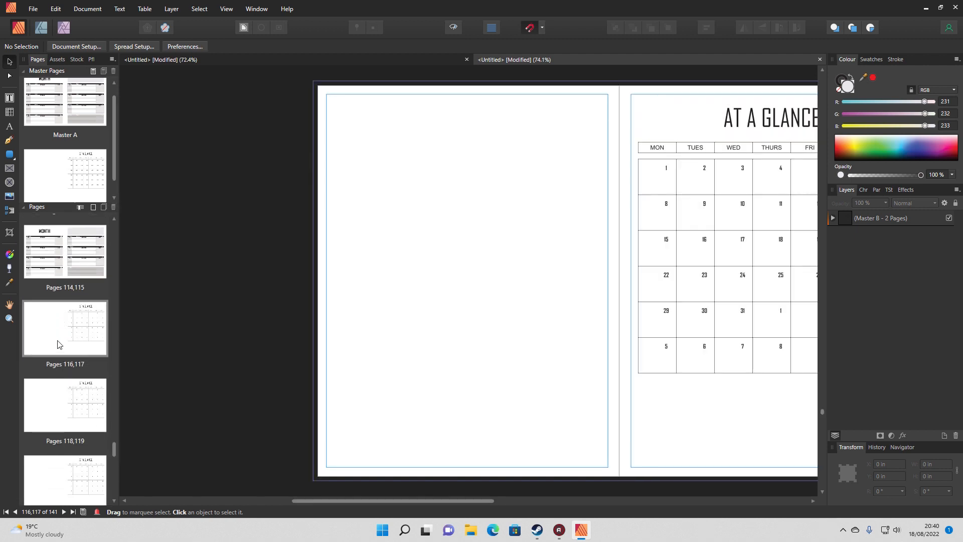
pyautogui.doubleClick(719, 133)
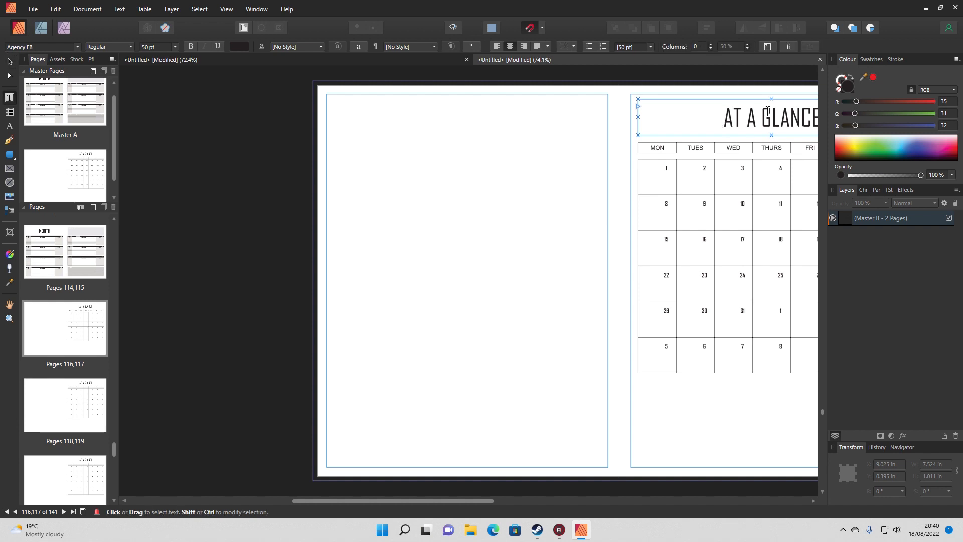
pyautogui.write('AUGUST')
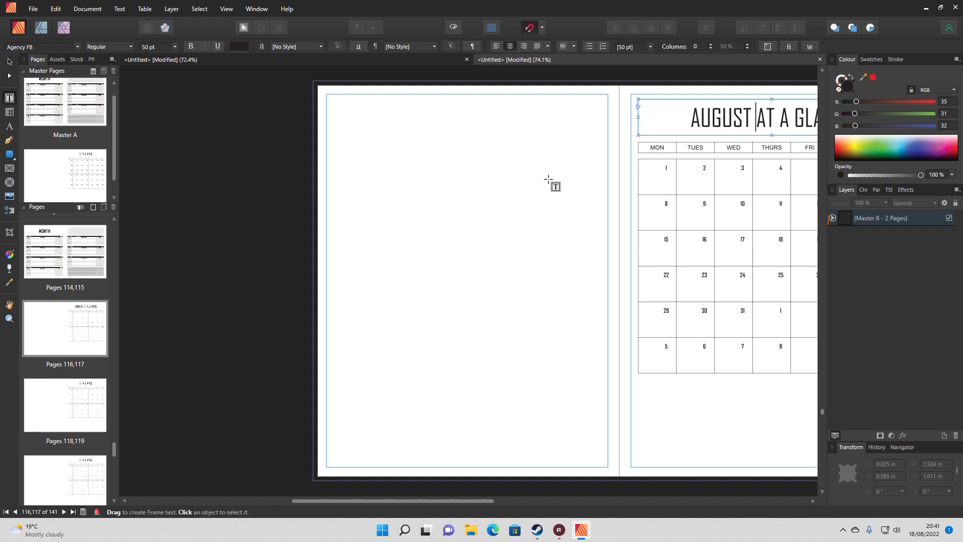
pyautogui.moveTo(436, 503); pyautogui.dragTo(513, 502)
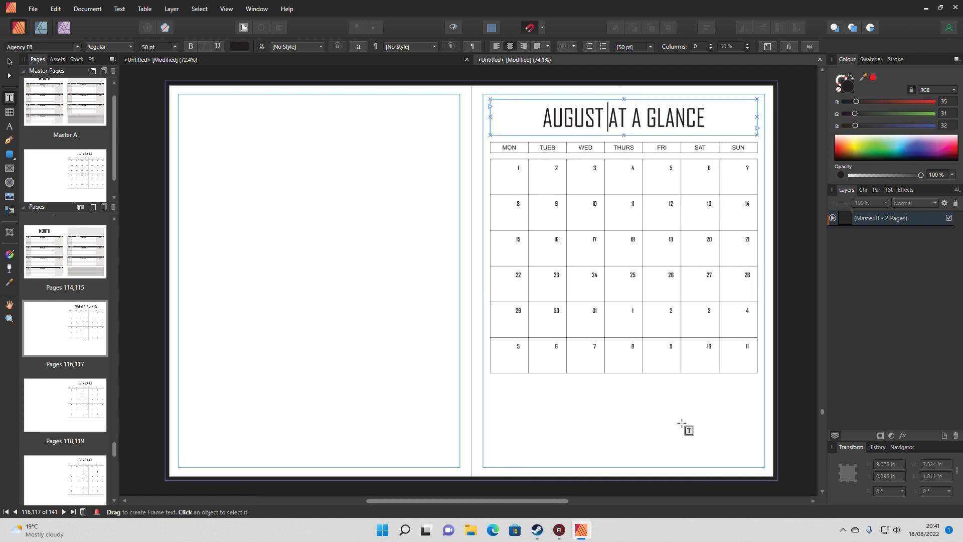
pyautogui.click(7, 62)
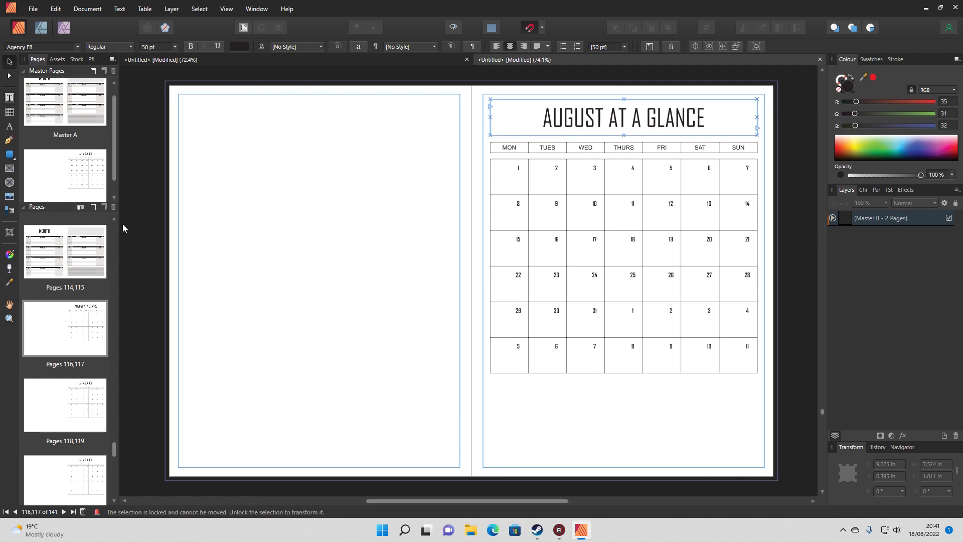
pyautogui.click(147, 265)
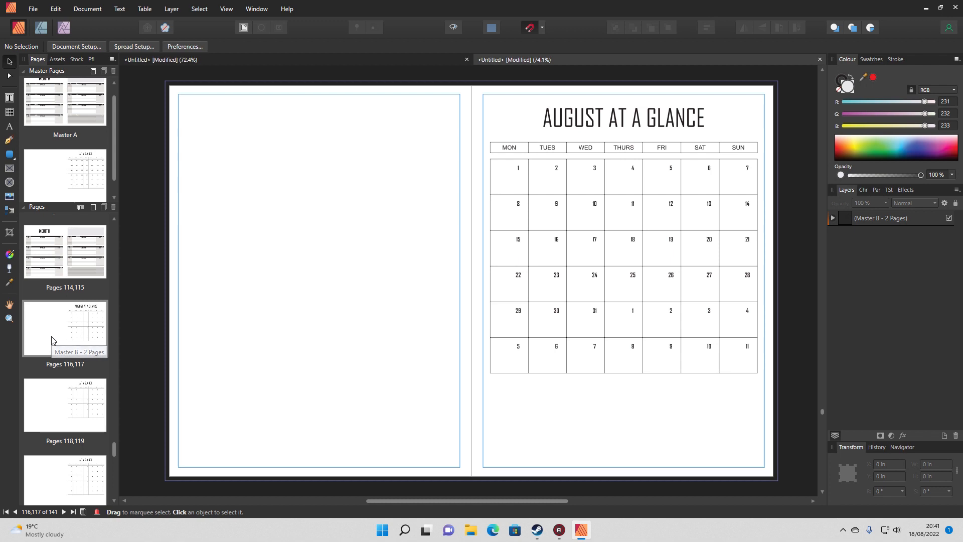
# Move the August At a Glance spread to directly after page 1 and compare it with the first weekly spread
pyautogui.scroll(8, 79, 241)
pyautogui.moveTo(78, 192); pyautogui.dragTo(65, 324)
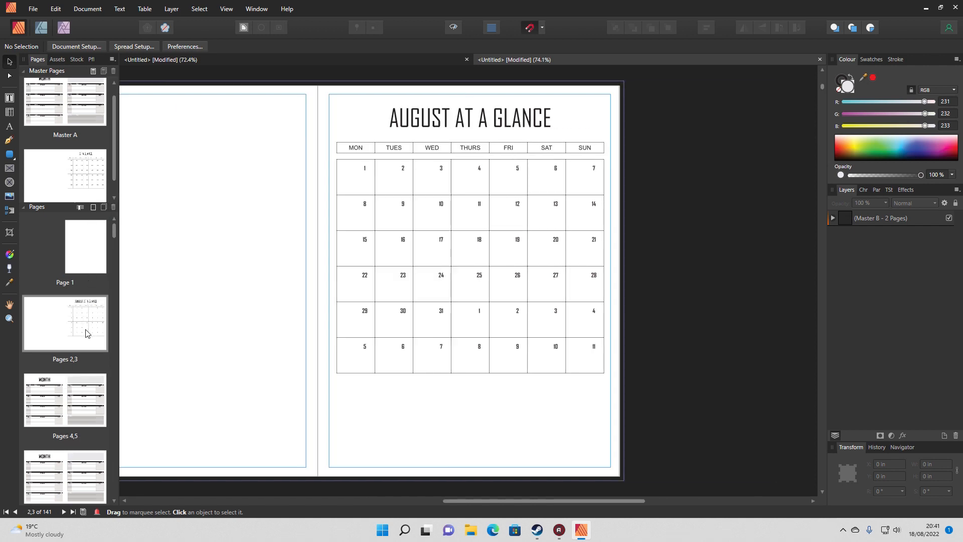
pyautogui.click(70, 409)
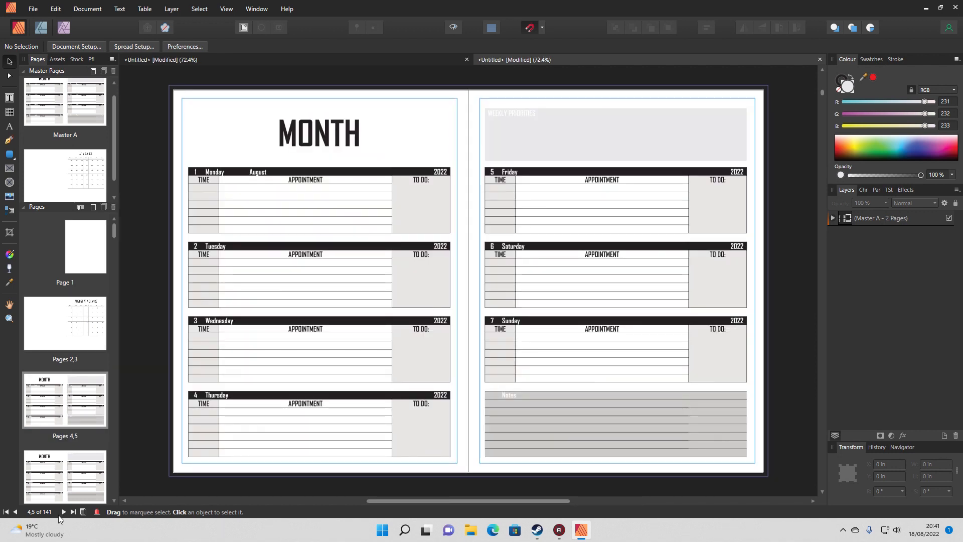
pyautogui.click(75, 322)
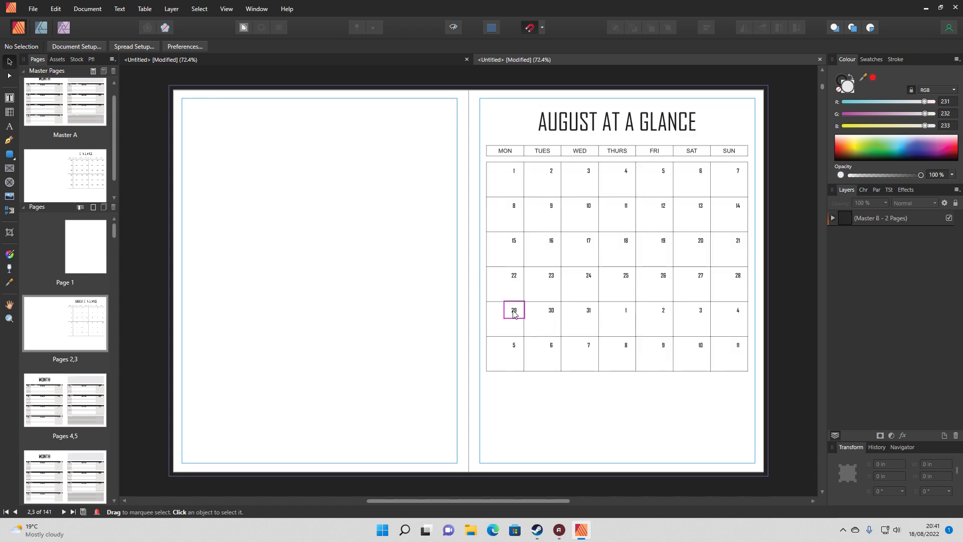
# Close the merged planner document and open Master B of the template for editing
pyautogui.click(820, 59)
pyautogui.click(478, 271)
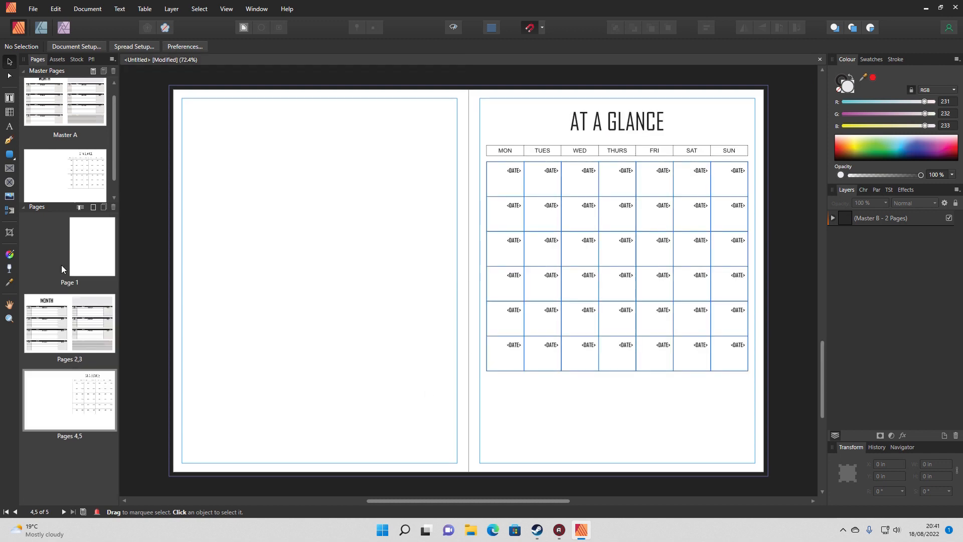
pyautogui.doubleClick(73, 166)
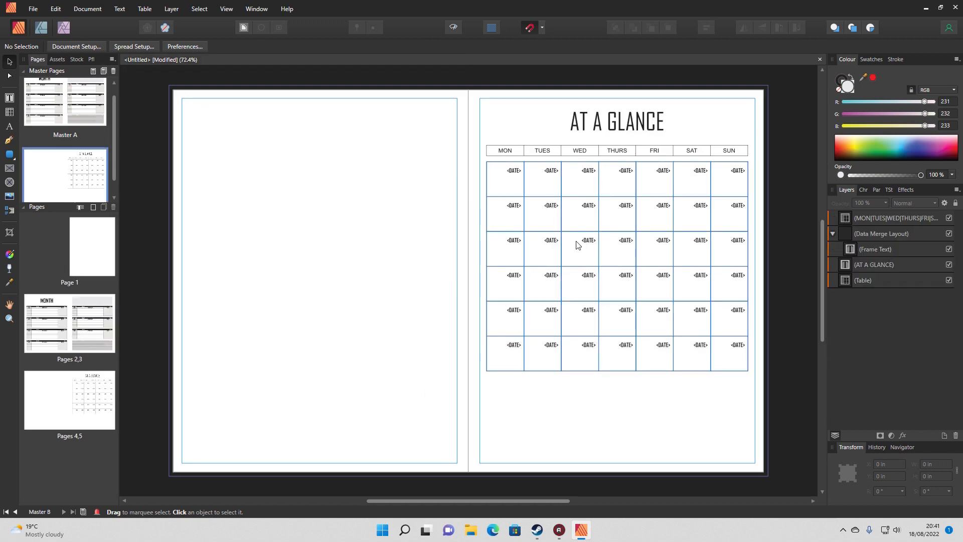
# Set the weekday header row of the Master B calendar to Agency FB at 16 pt
pyautogui.doubleClick(541, 147)
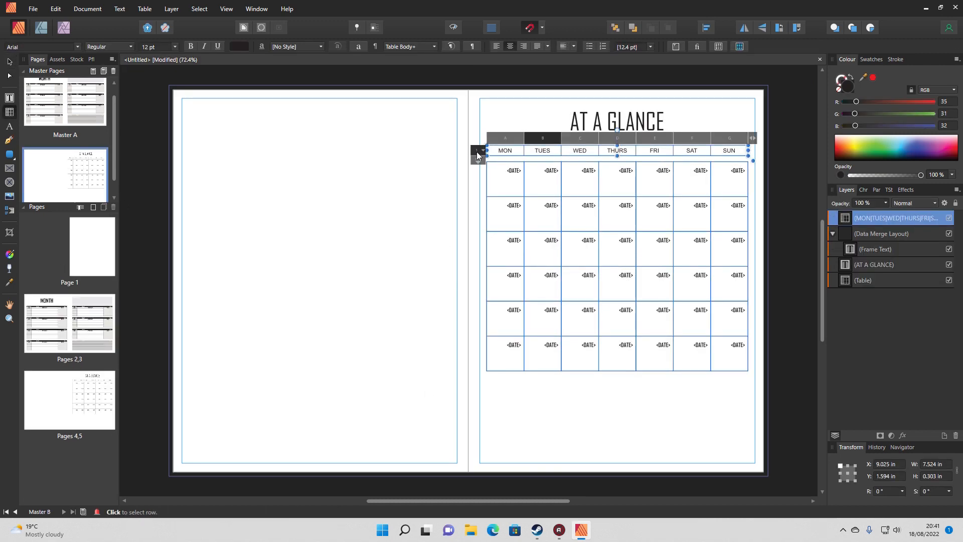
pyautogui.click(474, 150)
pyautogui.click(77, 47)
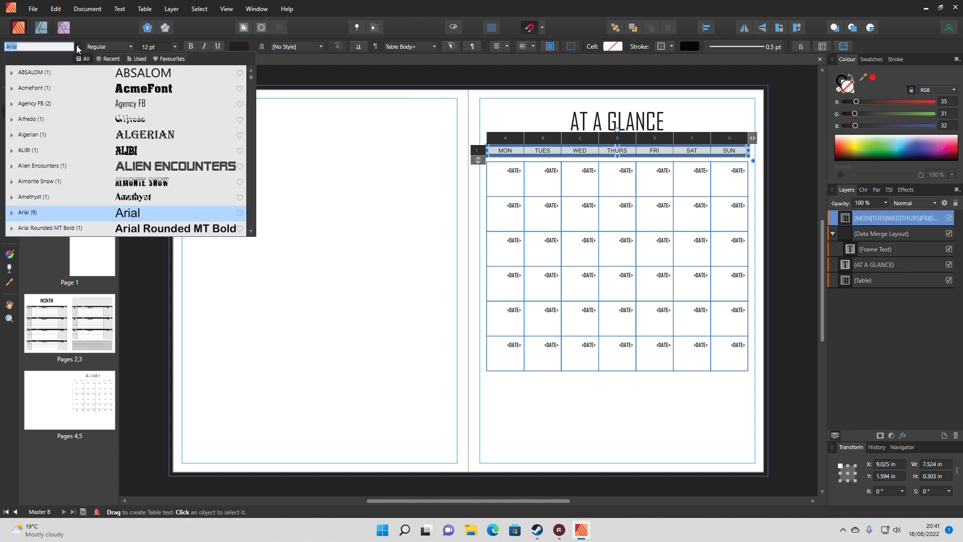
pyautogui.click(42, 106)
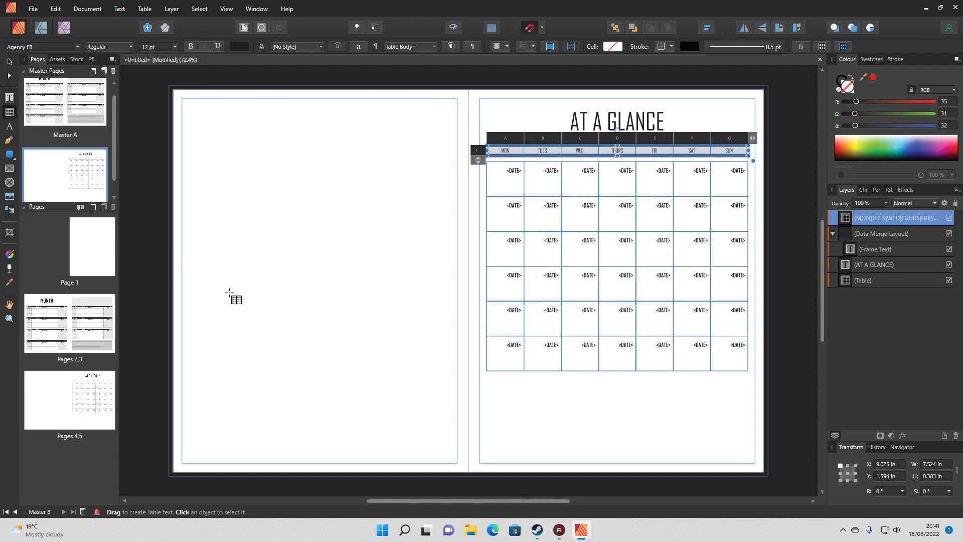
pyautogui.click(174, 46)
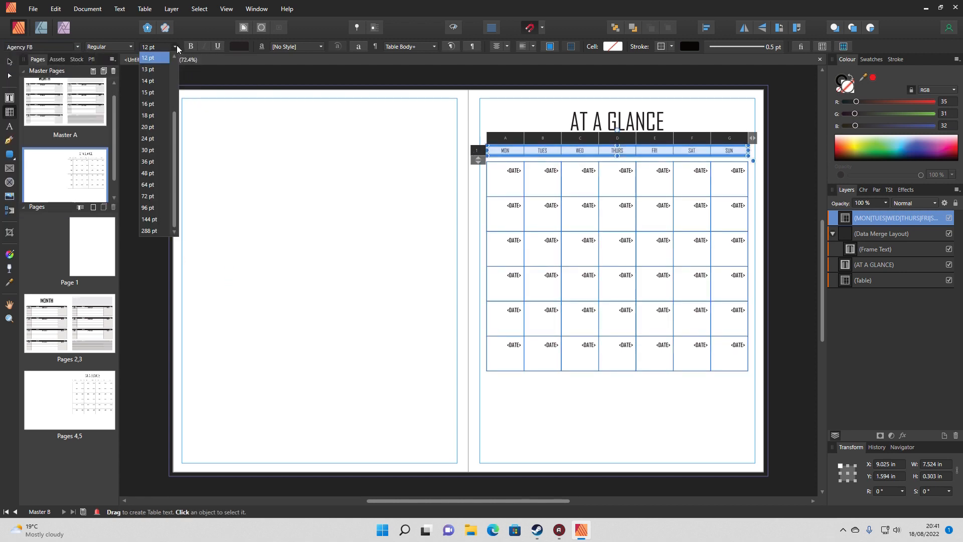
pyautogui.click(150, 104)
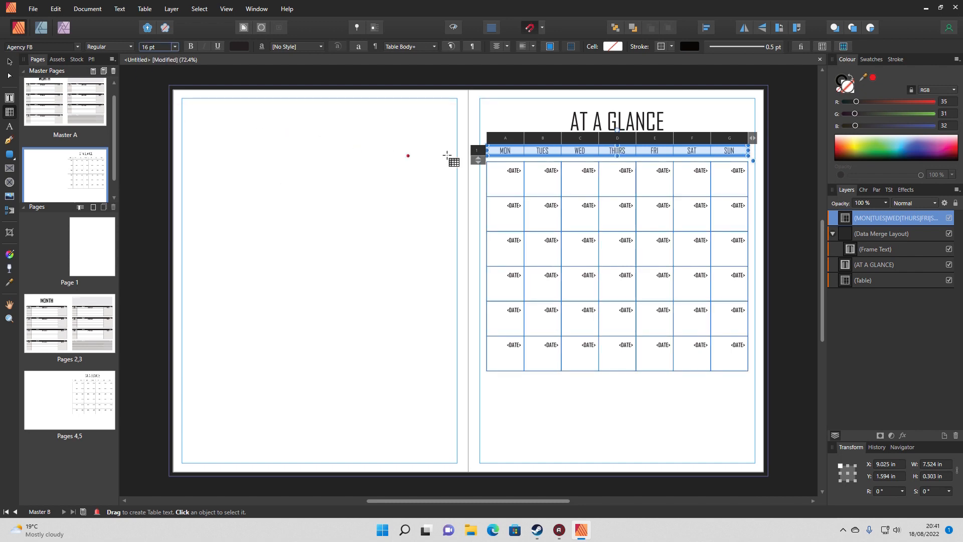
# Remove the stroke from all borders of the weekday header row and close the table settings
pyautogui.click(842, 47)
pyautogui.click(825, 47)
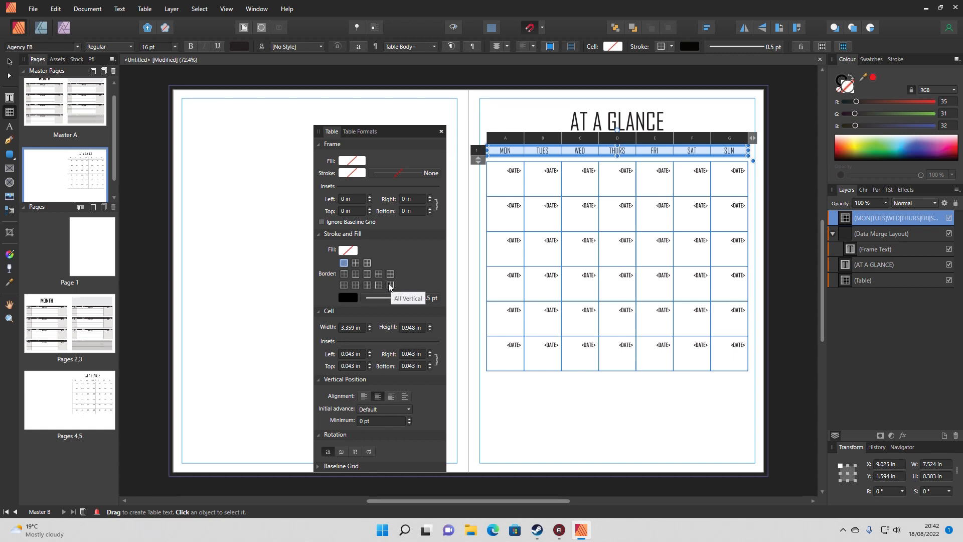
pyautogui.click(367, 263)
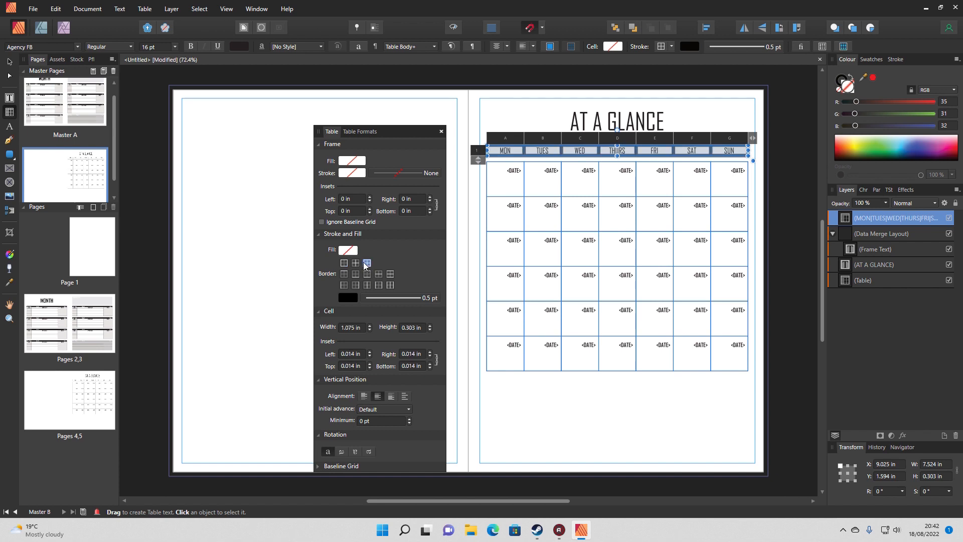
pyautogui.click(354, 296)
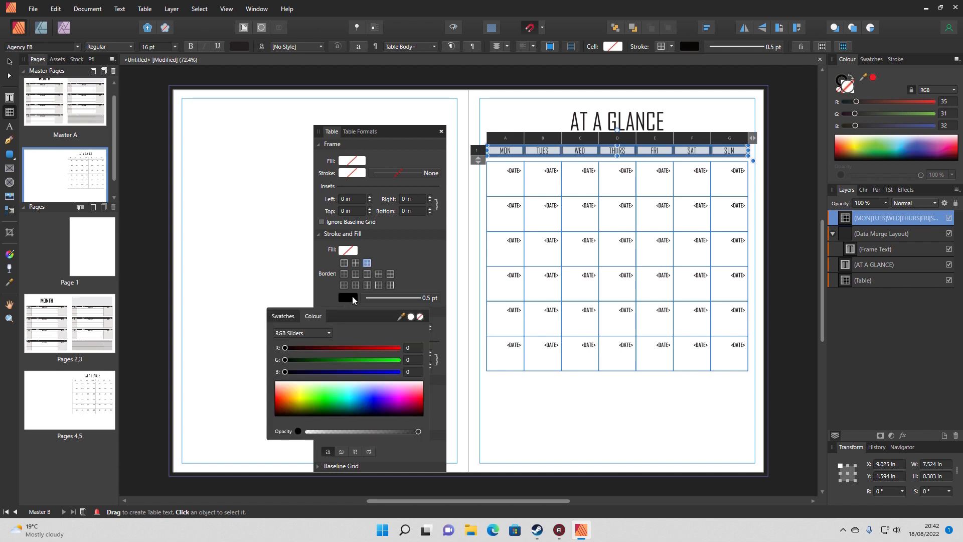
pyautogui.click(420, 317)
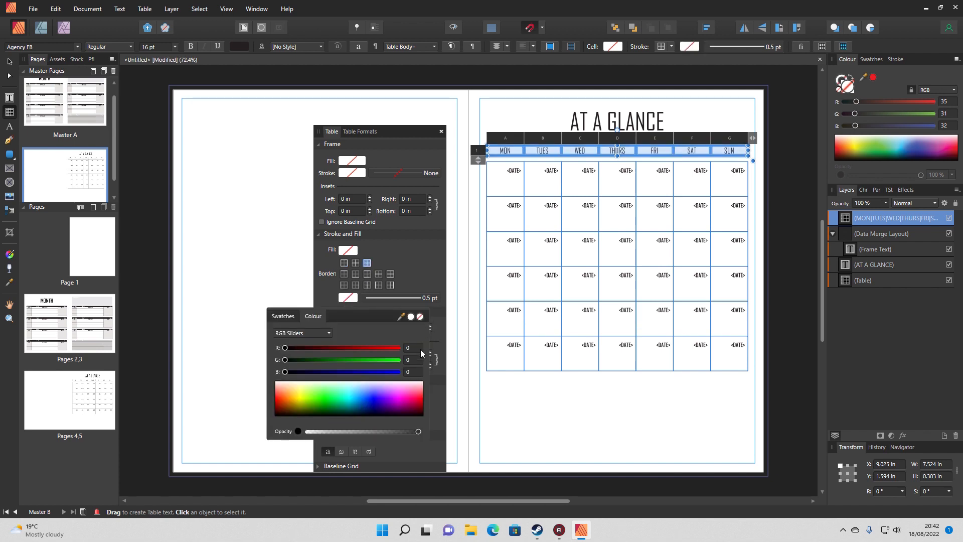
pyautogui.click(455, 107)
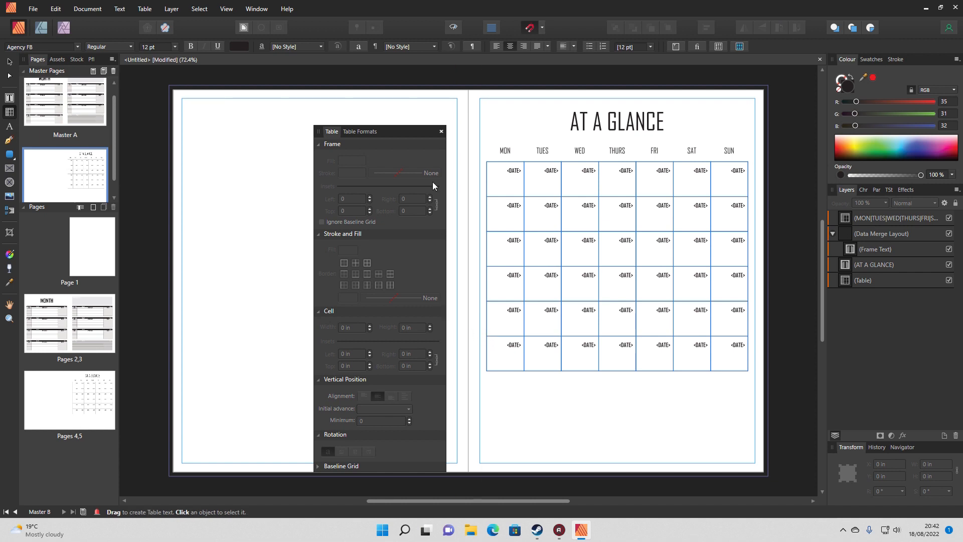
pyautogui.click(442, 132)
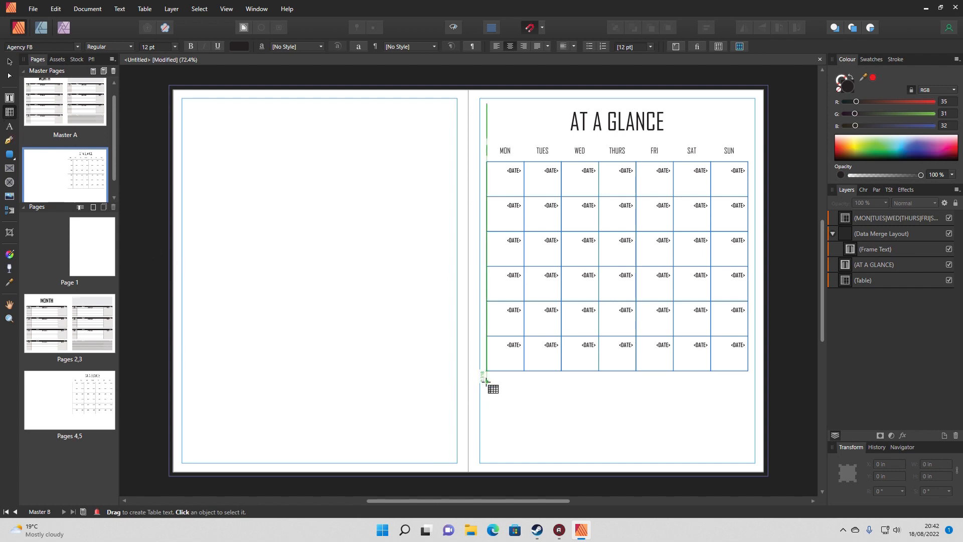
# Draw a one-column, seven-row table about 7.5 in wide beneath the calendar grid and set its cell height to 7 mm
pyautogui.moveTo(486, 381); pyautogui.dragTo(760, 417)
pyautogui.click(576, 374)
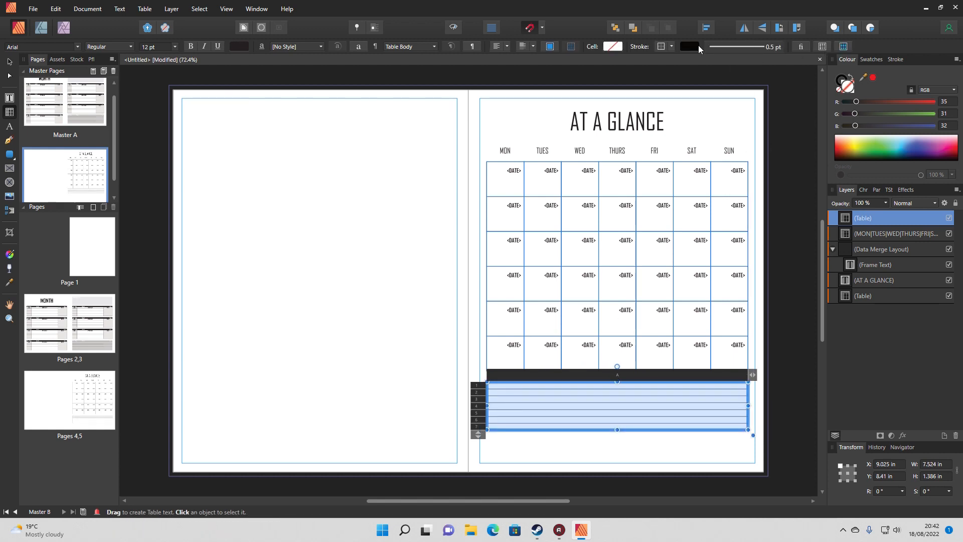
pyautogui.click(824, 48)
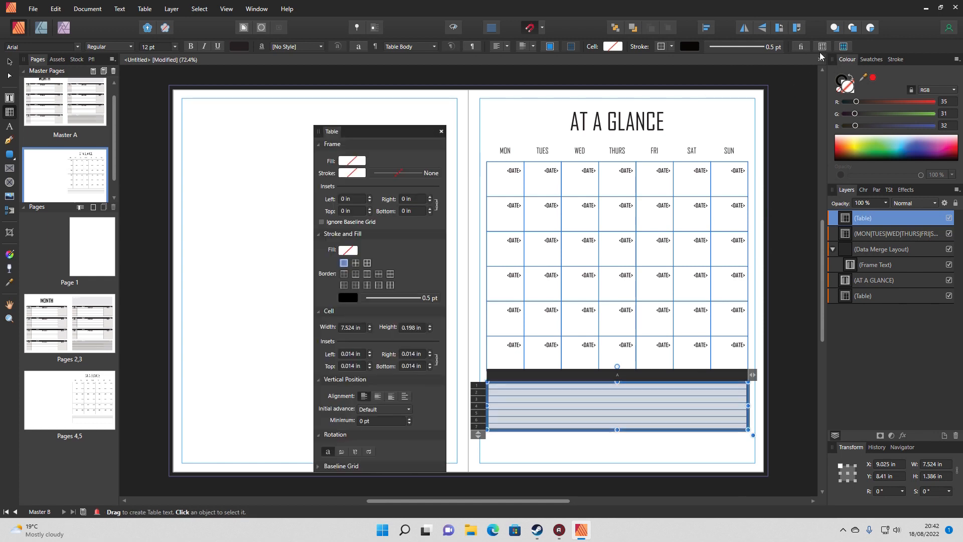
pyautogui.click(414, 328)
pyautogui.write('7mm')
pyautogui.press('Return')
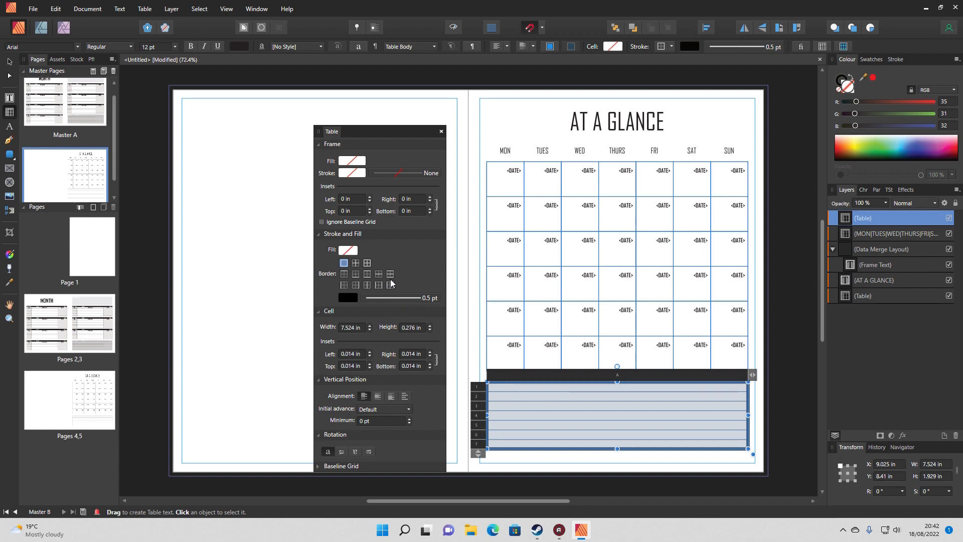
# Remove the outer border stroke of the seven-row table, keeping only the inner horizontal lines
pyautogui.click(344, 264)
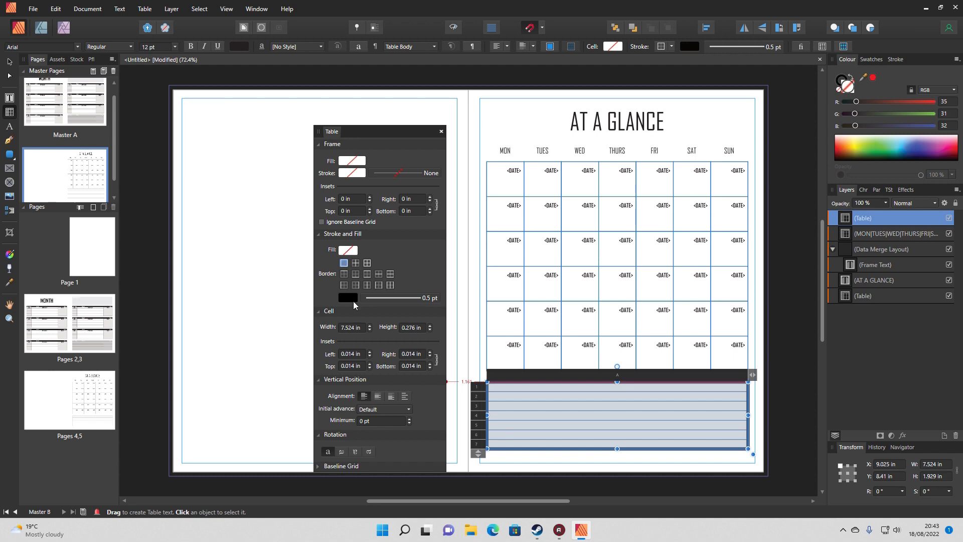
pyautogui.click(351, 297)
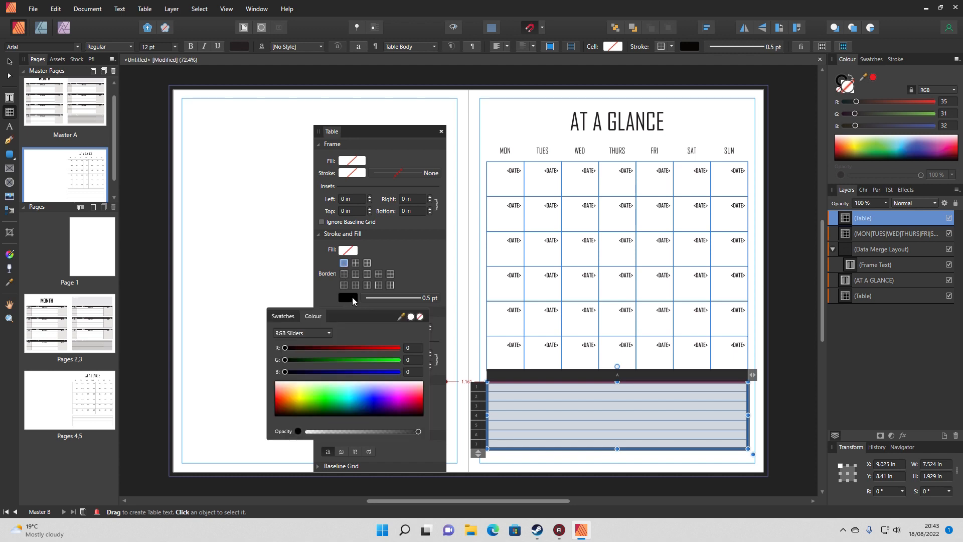
pyautogui.click(420, 317)
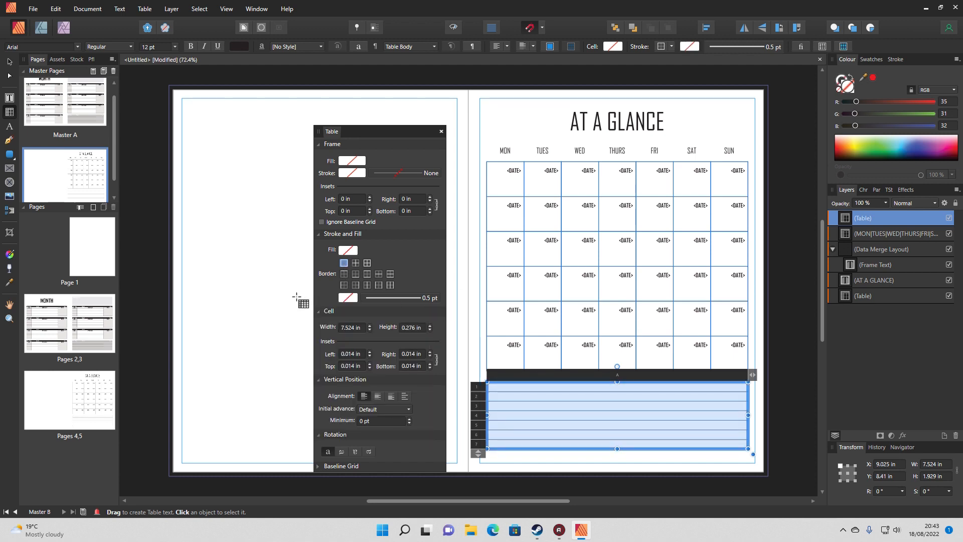
pyautogui.click(256, 304)
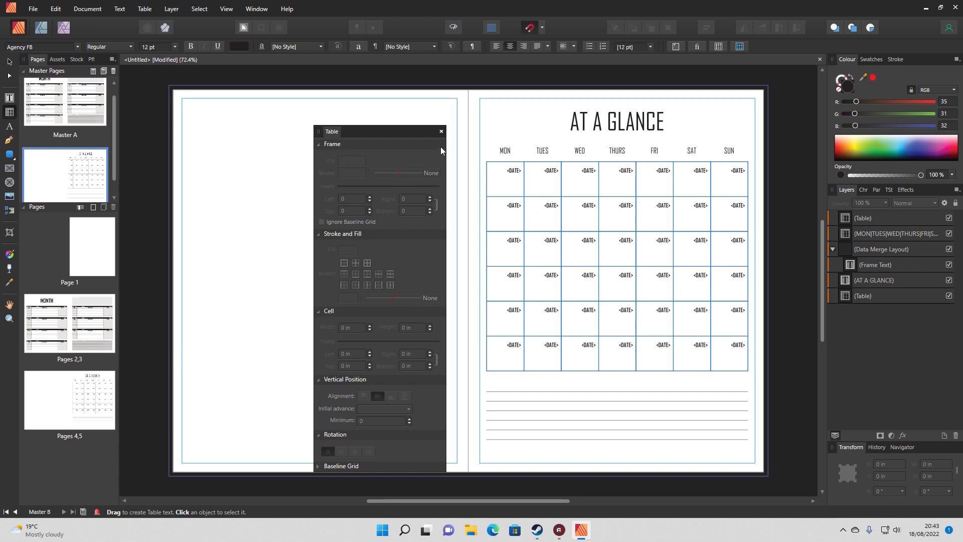
# Add a centred NOTES heading in Agency FB to the first row of the seven-row table beneath the calendar
pyautogui.click(497, 386)
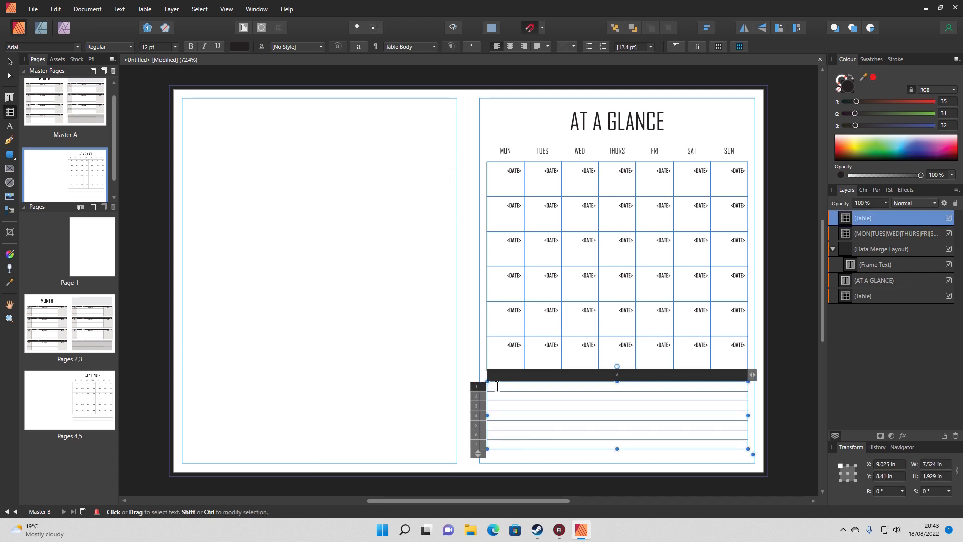
pyautogui.click(510, 47)
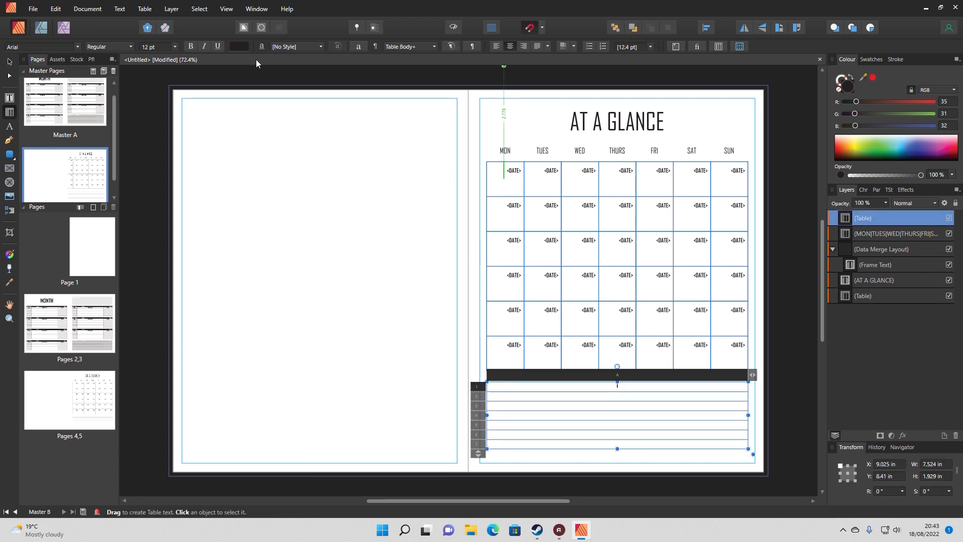
pyautogui.click(71, 46)
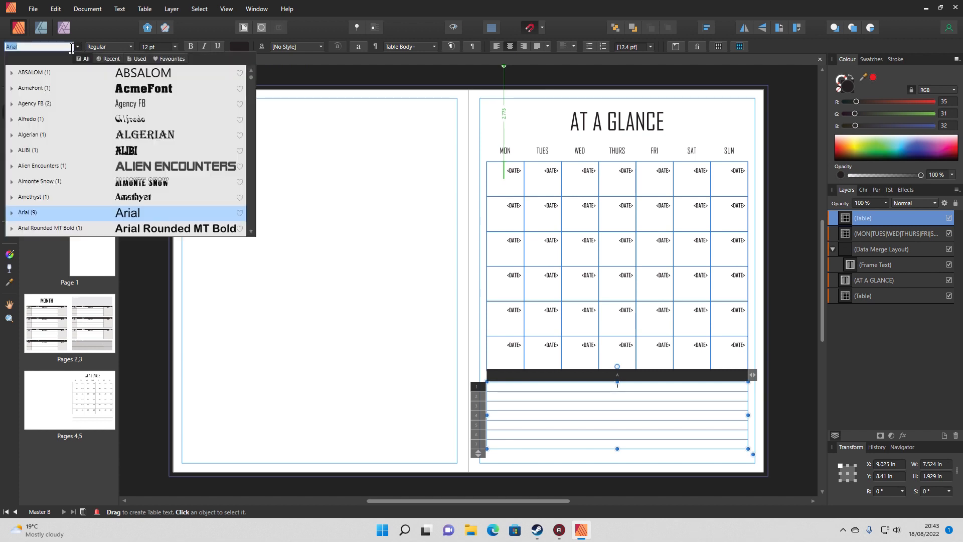
pyautogui.click(19, 107)
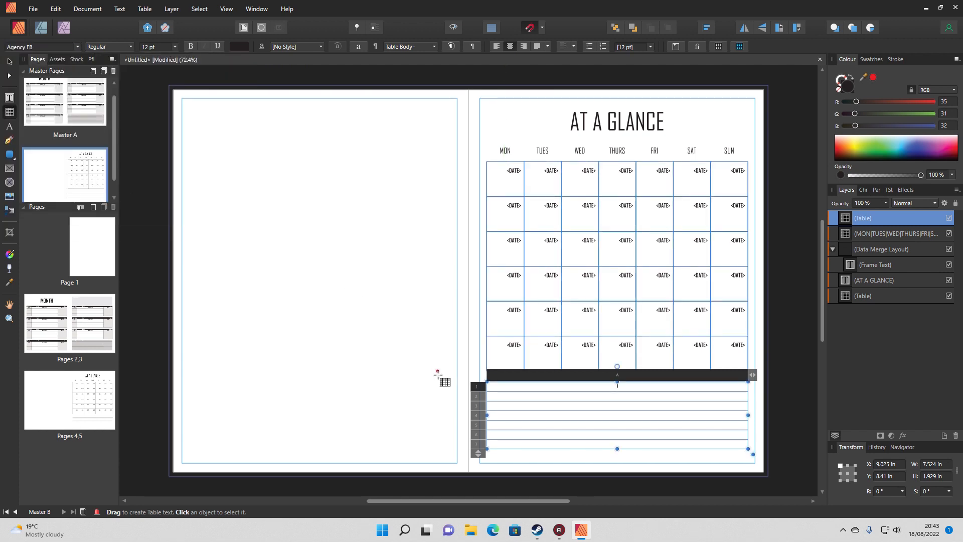
pyautogui.click(502, 385)
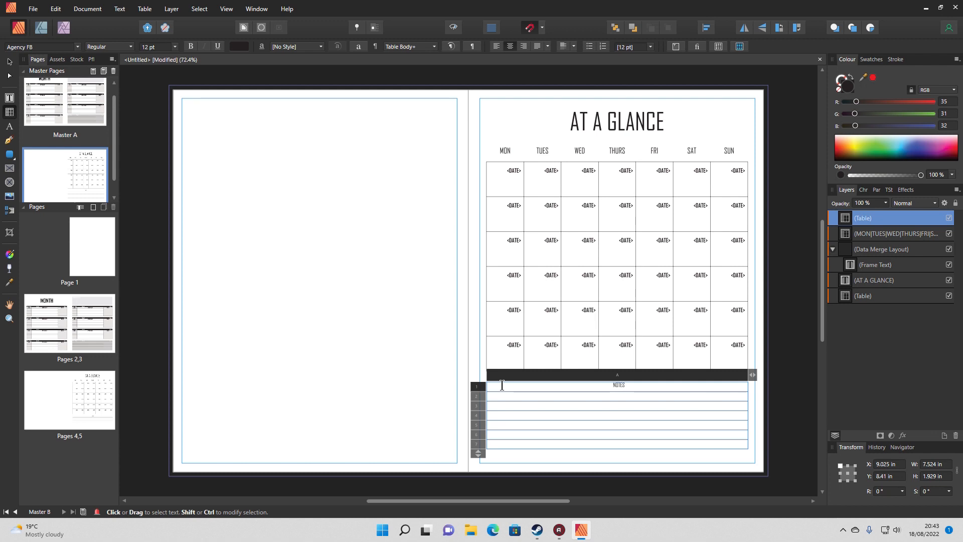
pyautogui.press('Escape')
pyautogui.click(9, 62)
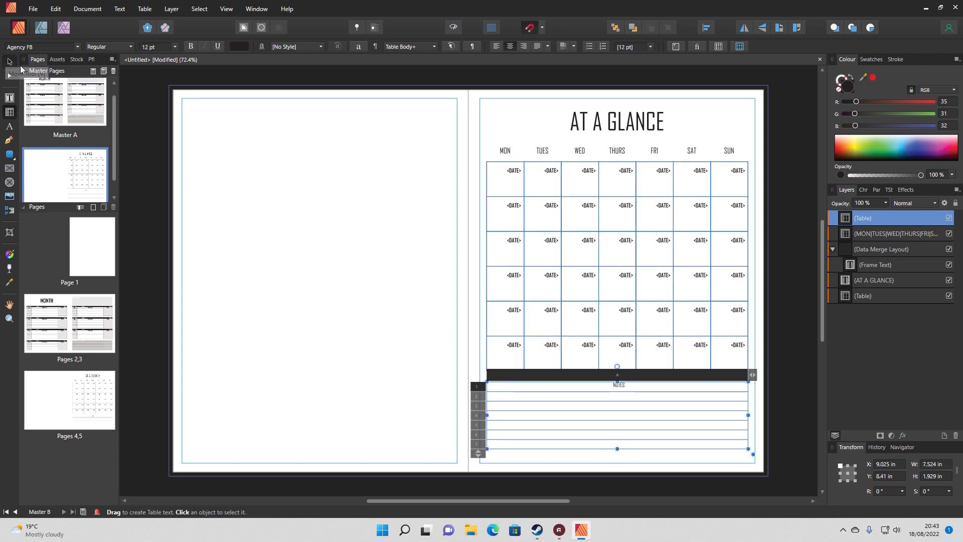
pyautogui.click(277, 287)
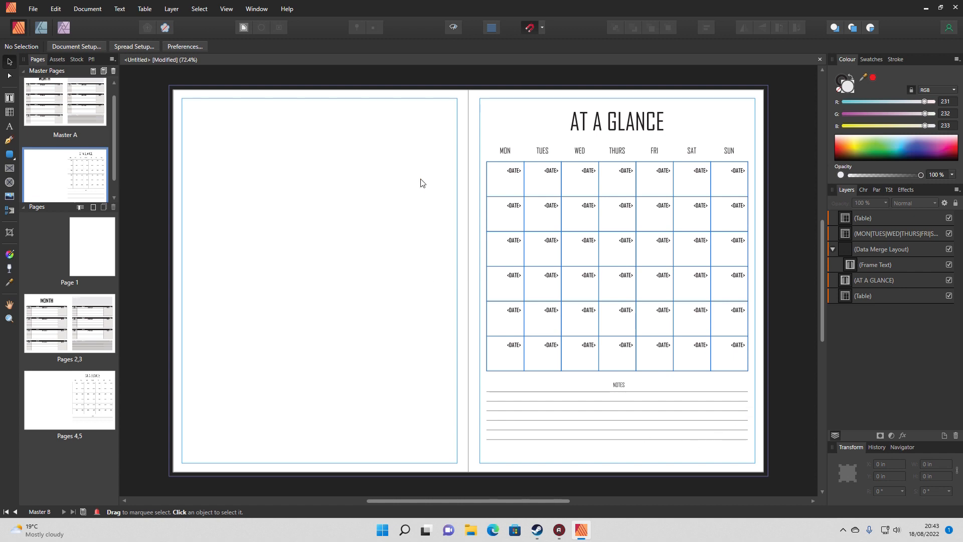
# Draw a one-column, 28-row table about 7.5 in wide from the top margin of the spread's blank left page
pyautogui.click(9, 112)
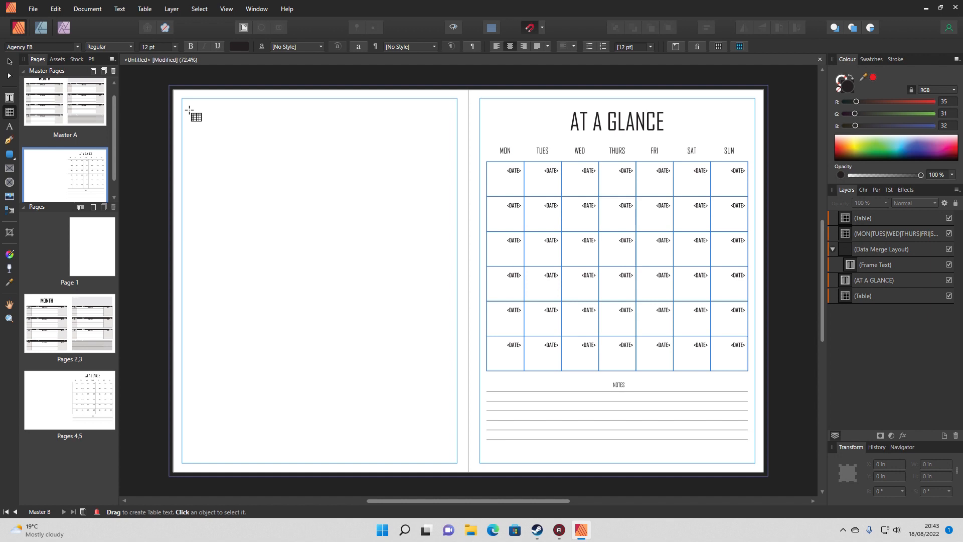
pyautogui.moveTo(183, 103); pyautogui.dragTo(201, 289)
pyautogui.moveTo(201, 195); pyautogui.dragTo(444, 193)
# Set the left-page table's cell height to 7 mm and extend it to 37 rows down to the bottom margin
pyautogui.click(324, 96)
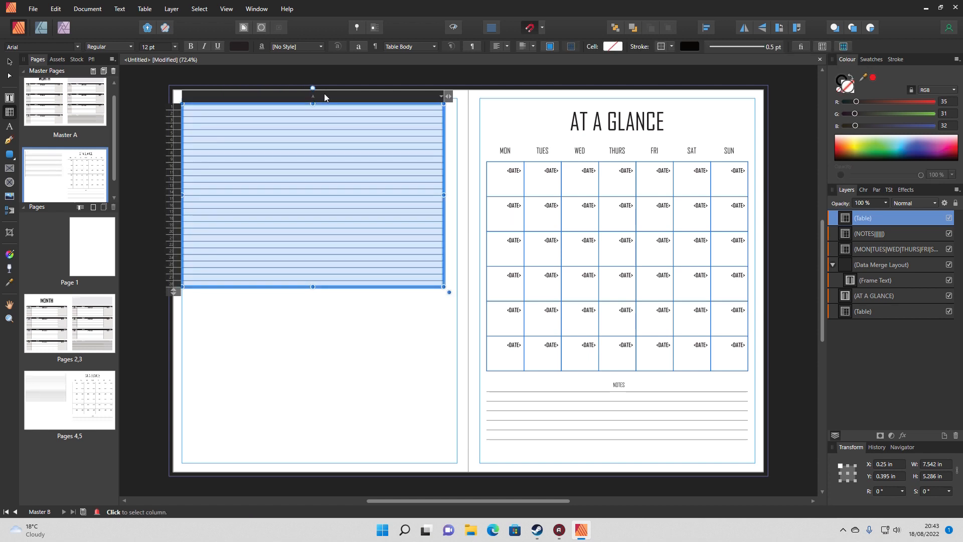
pyautogui.click(825, 46)
pyautogui.click(416, 331)
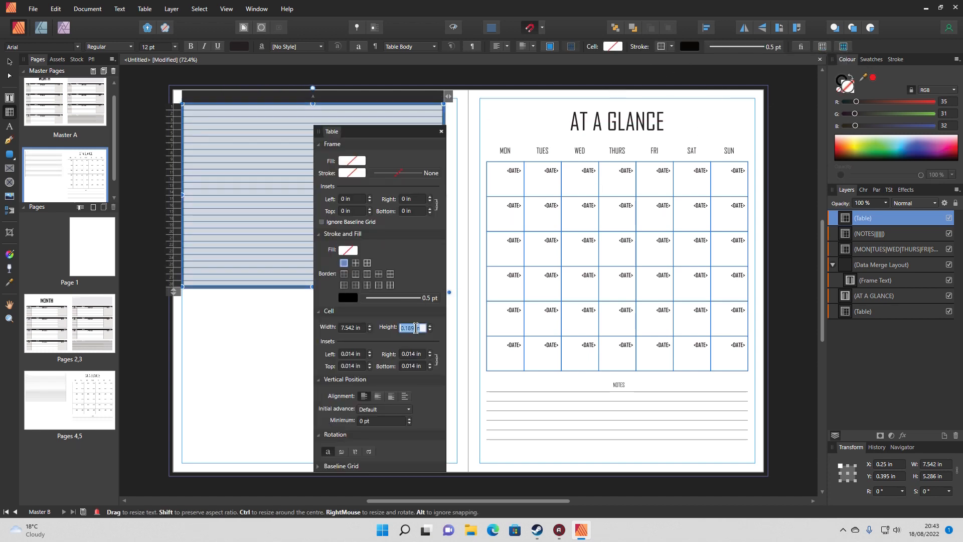
pyautogui.write('7')
pyautogui.write('mm')
pyautogui.press('Return')
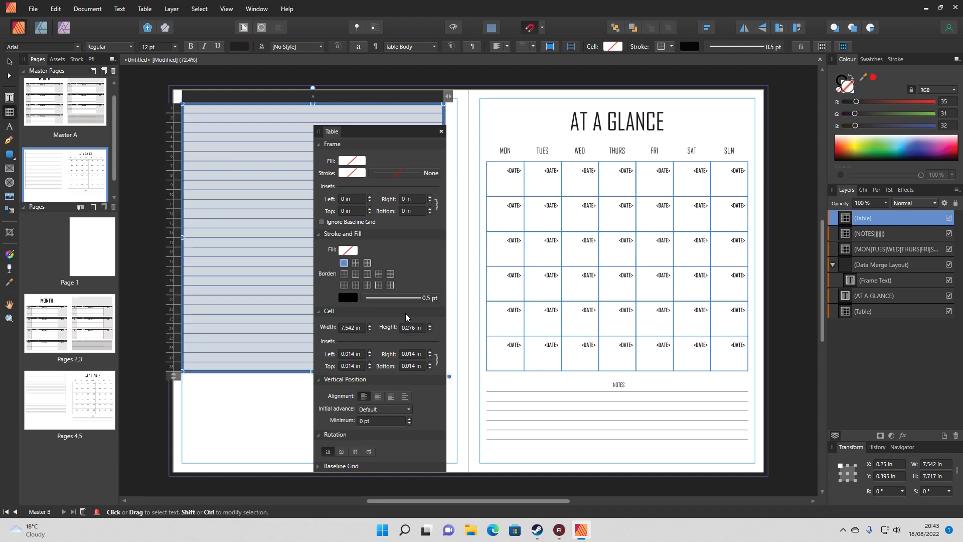
pyautogui.click(442, 132)
pyautogui.moveTo(173, 377); pyautogui.dragTo(173, 461)
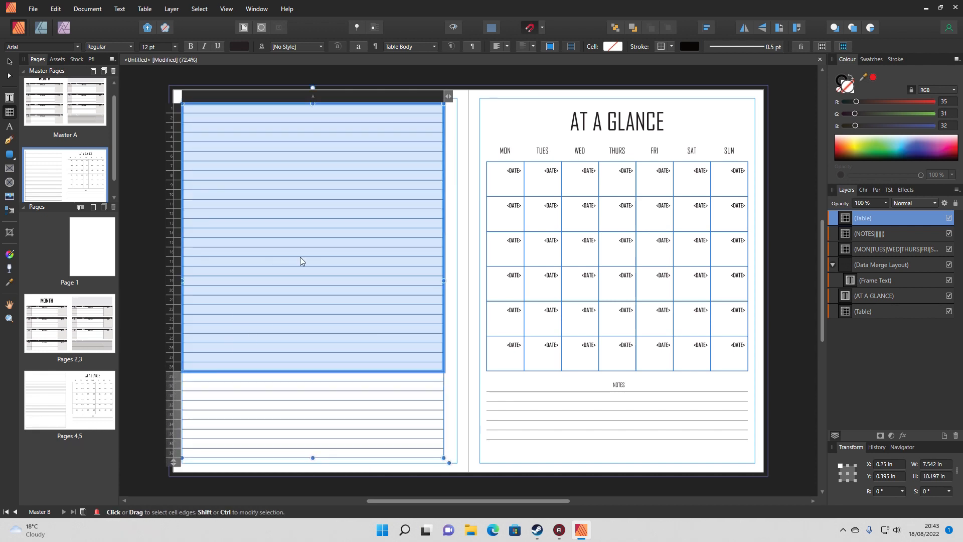
# Remove the outer border stroke of the whole left-page table, keeping the inner lines, and close the table settings
pyautogui.click(355, 95)
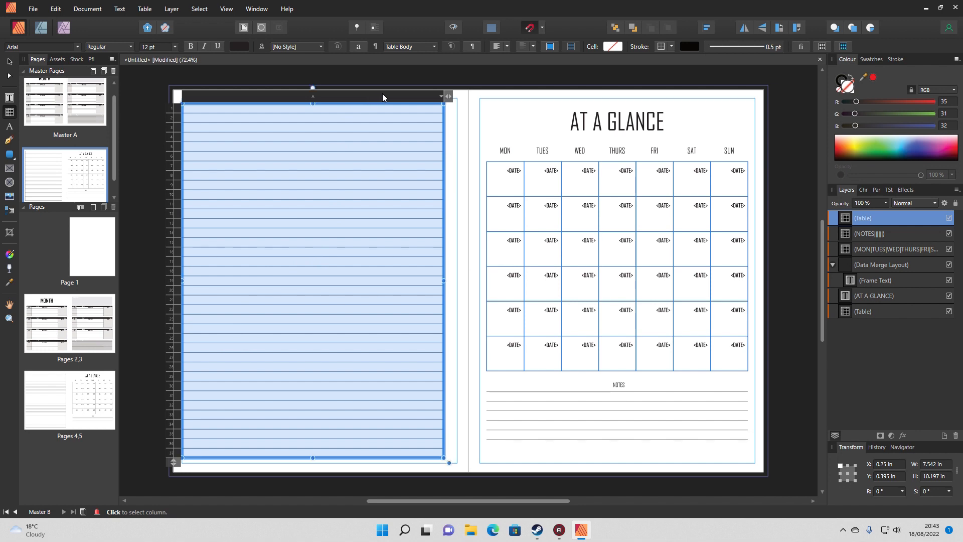
pyautogui.click(848, 45)
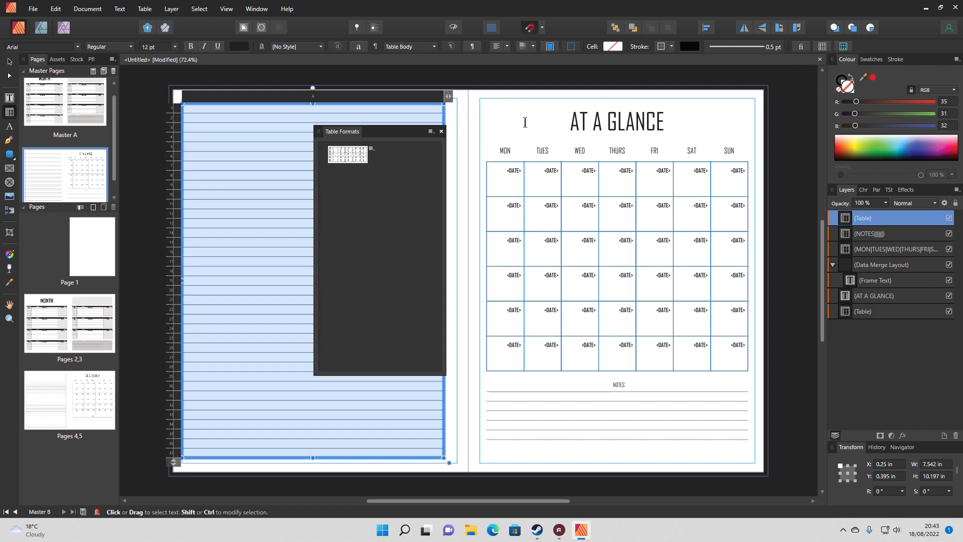
pyautogui.click(441, 131)
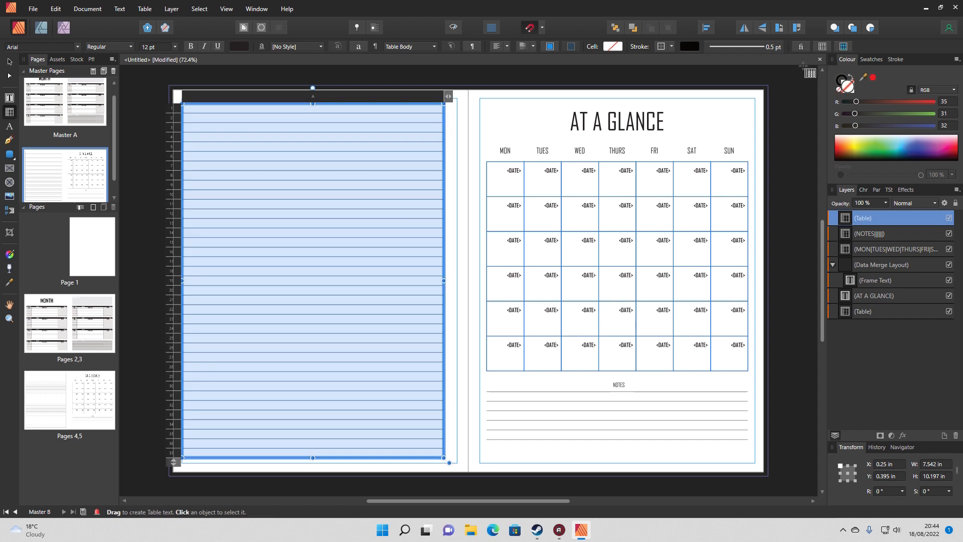
pyautogui.click(822, 46)
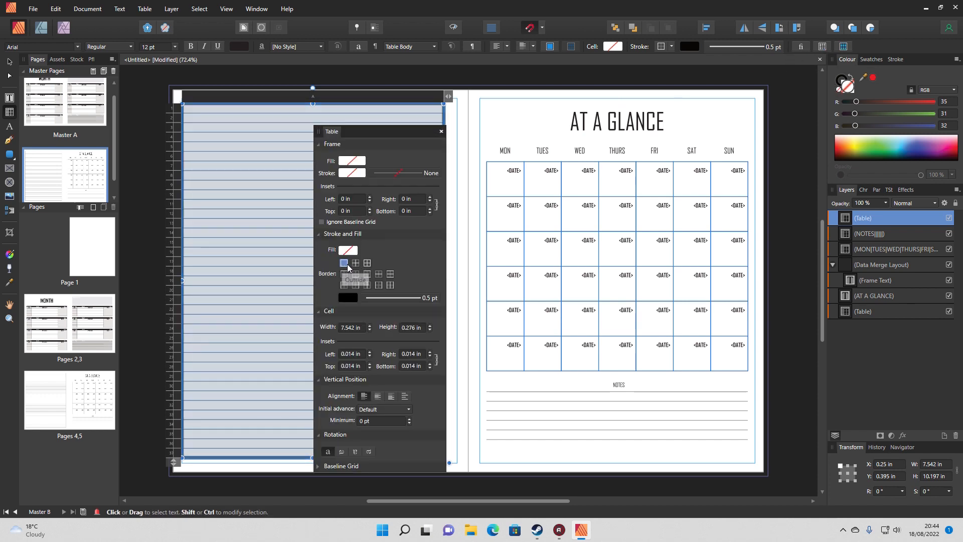
pyautogui.click(355, 297)
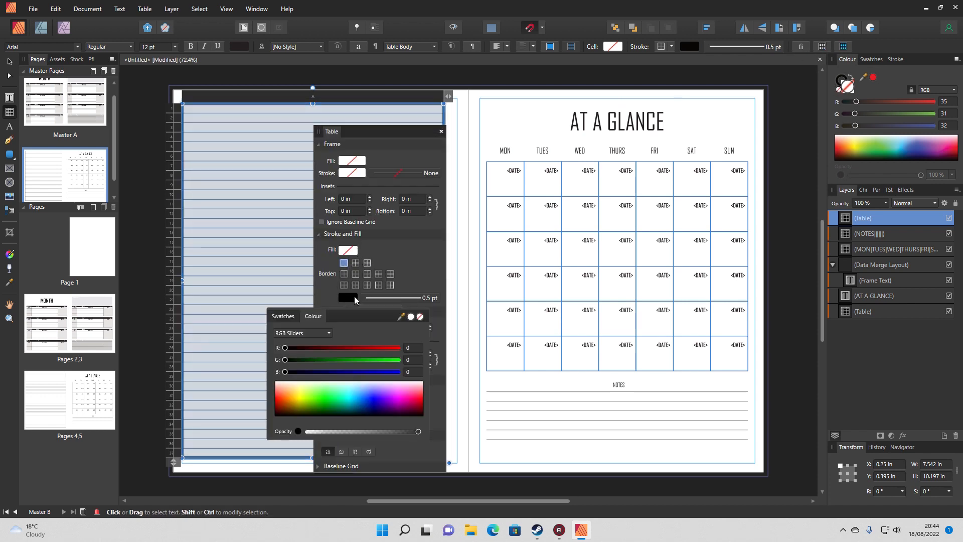
pyautogui.click(420, 318)
pyautogui.click(458, 316)
pyautogui.click(461, 317)
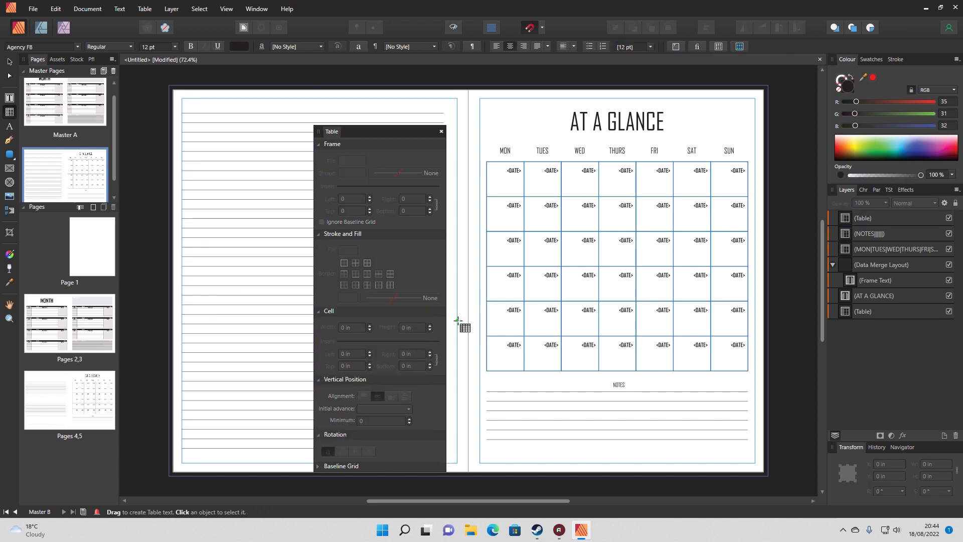
pyautogui.click(440, 132)
pyautogui.press('v')
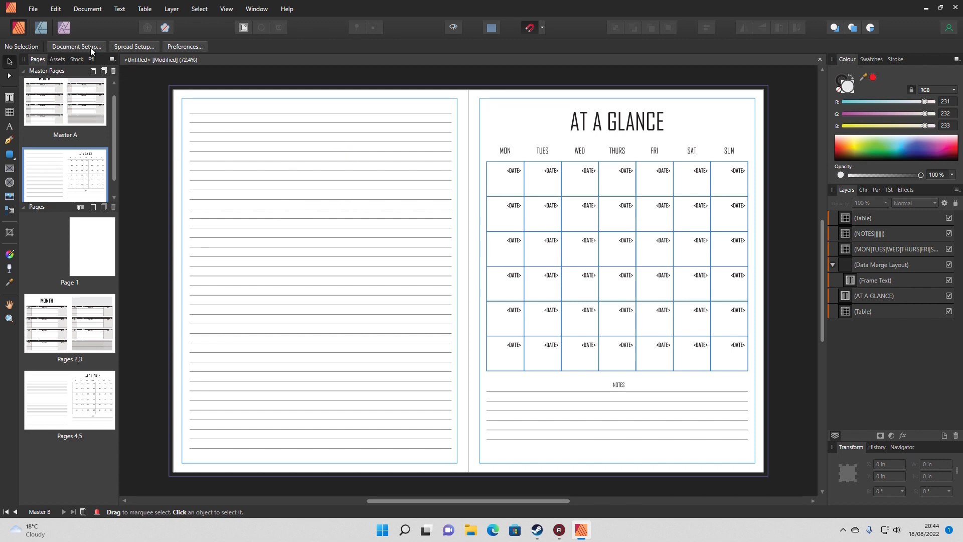
# Generate the merged planner document from the 2023 Planner Merge Data.xlsx sources with the Data Merge Manager
pyautogui.click(85, 9)
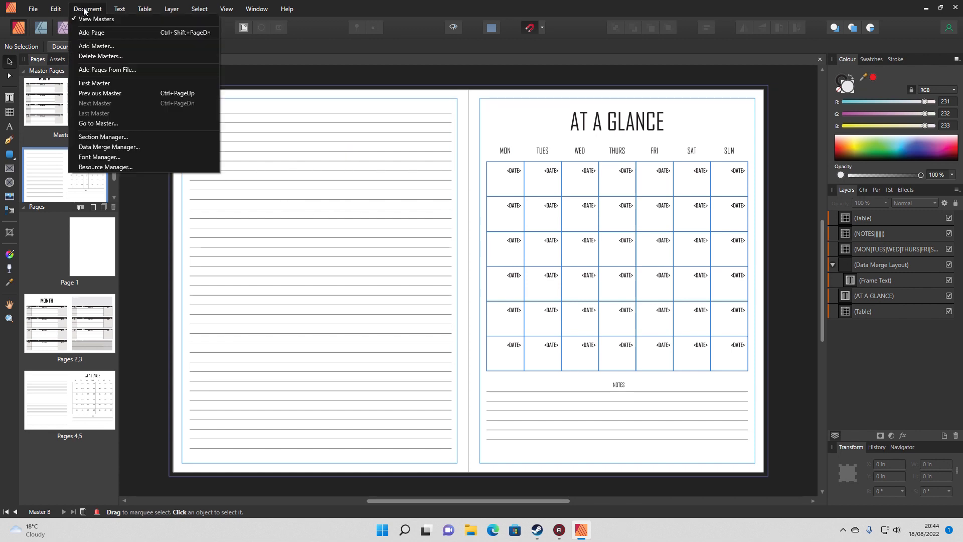
pyautogui.click(108, 146)
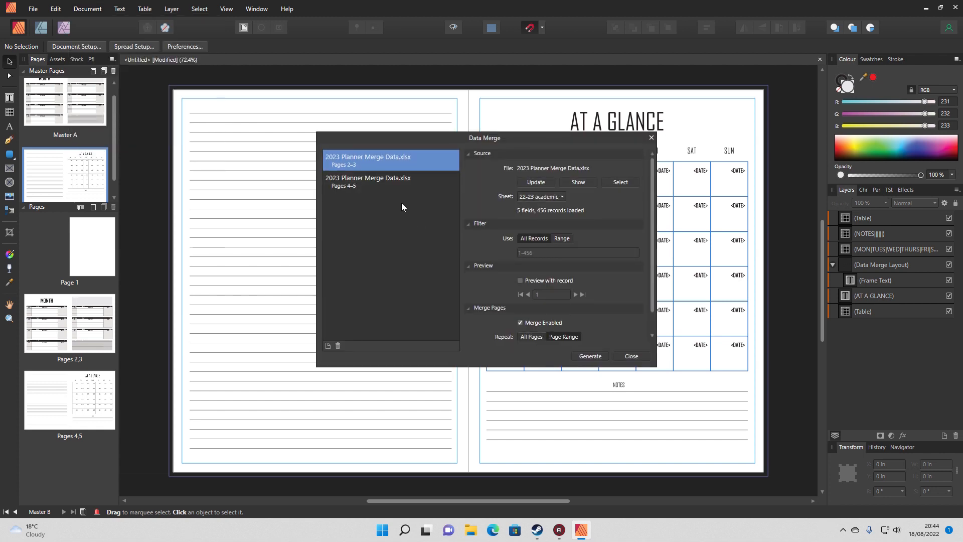
pyautogui.click(590, 356)
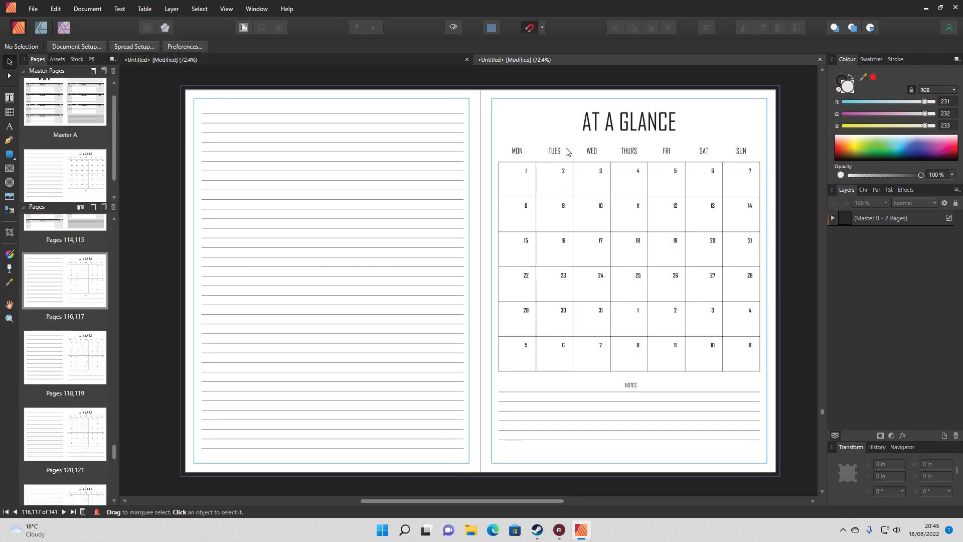
# Change the title on pages 116,117 to AUGUST AT A GLANCE and replace the MONTH heading on pages 2,3 with AUGUST
pyautogui.doubleClick(585, 122)
pyautogui.write('AUGUST')
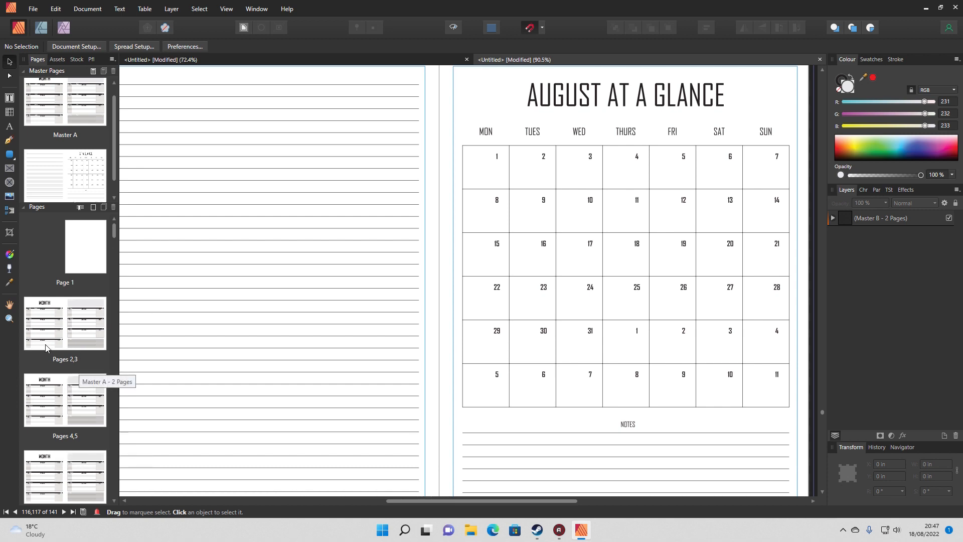
pyautogui.click(51, 315)
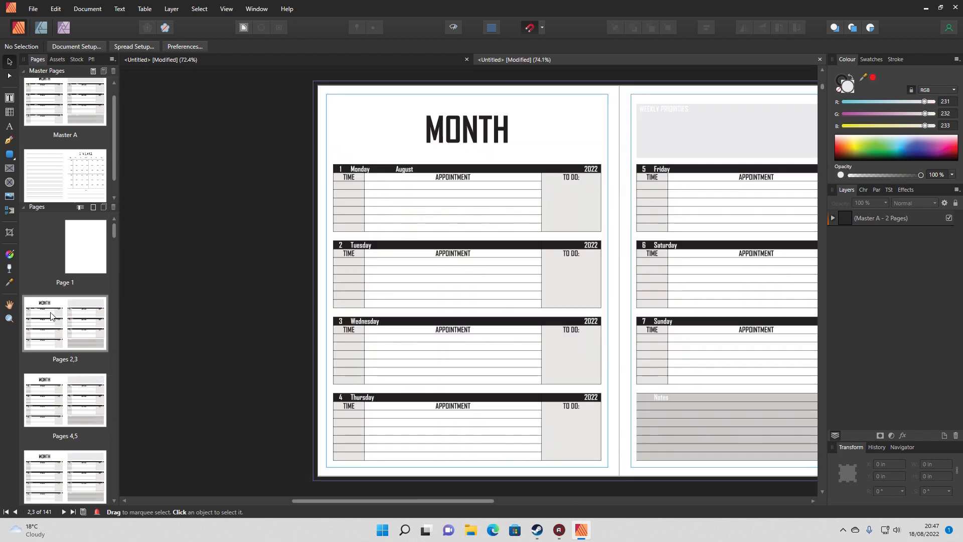
pyautogui.doubleClick(458, 136)
pyautogui.moveTo(518, 132); pyautogui.dragTo(428, 135)
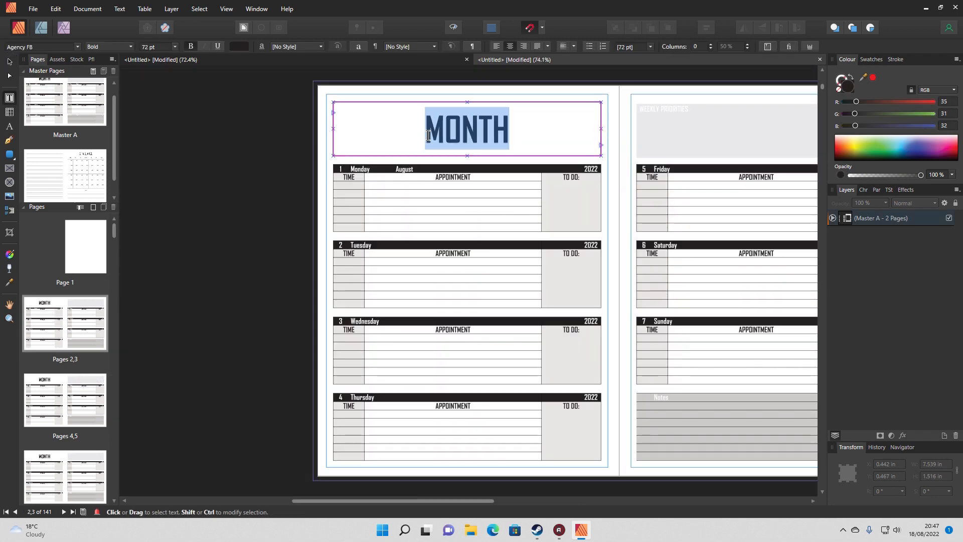
pyautogui.write('AUGUST')
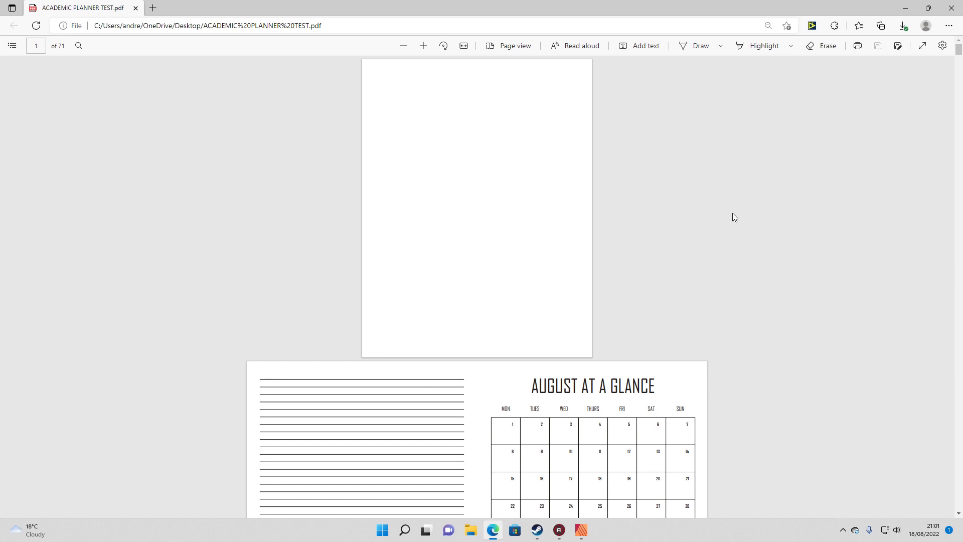
# Review the exported ACADEMIC PLANNER TEST.pdf in the browser, checking monthly and weekly spreads from the first page through to the last
pyautogui.scroll(-3, 732, 213)
pyautogui.scroll(2, 680, 205)
pyautogui.scroll(1, 680, 205)
pyautogui.scroll(-4, 678, 218)
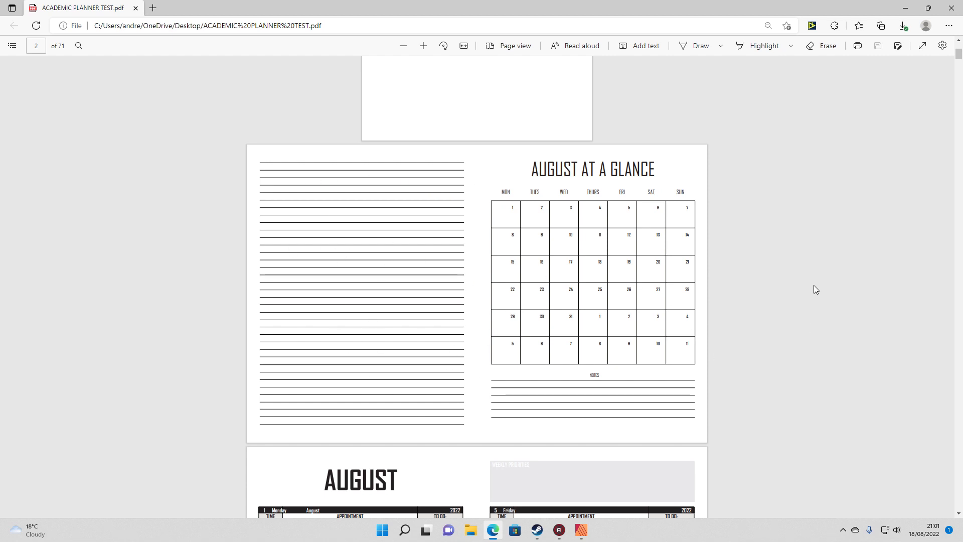
pyautogui.scroll(-7, 813, 286)
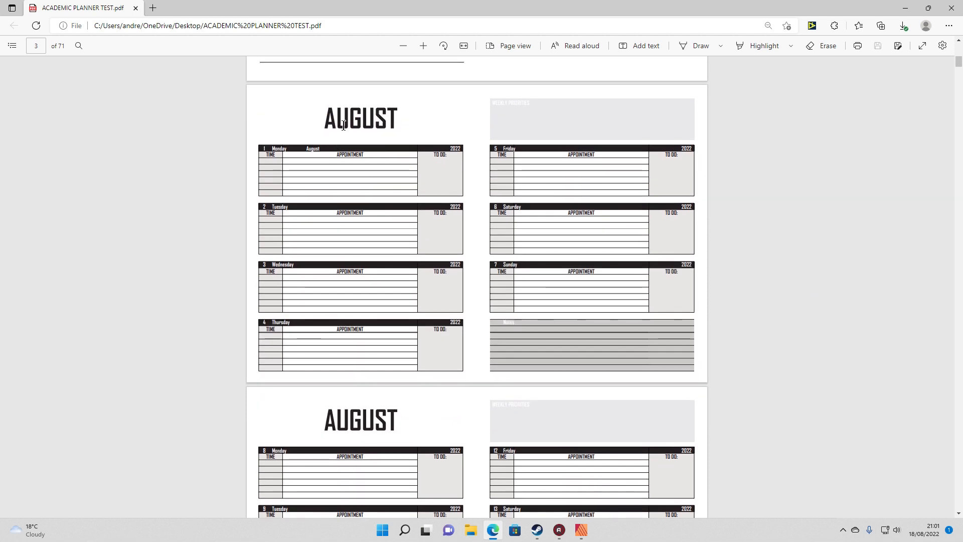
pyautogui.scroll(-10, 572, 194)
pyautogui.scroll(-8, 615, 231)
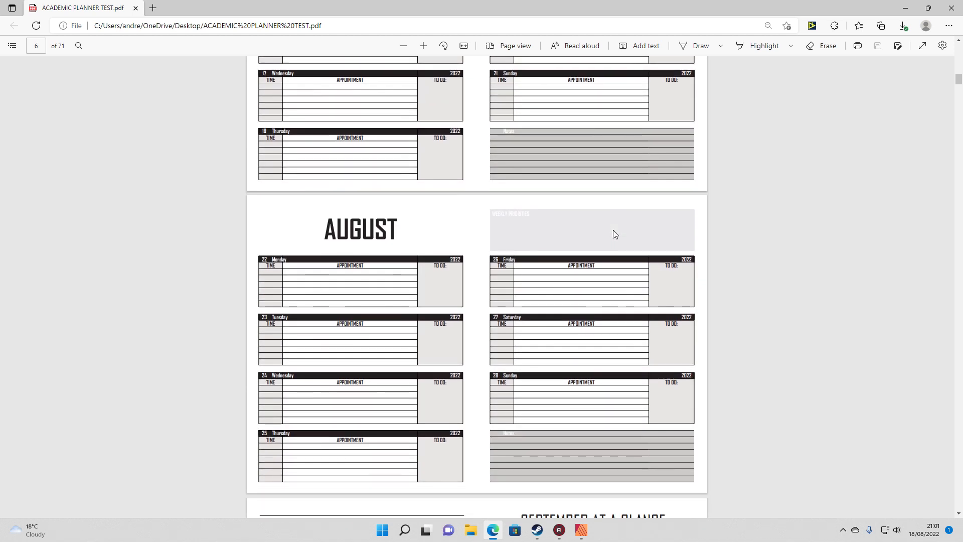
pyautogui.scroll(-5, 631, 236)
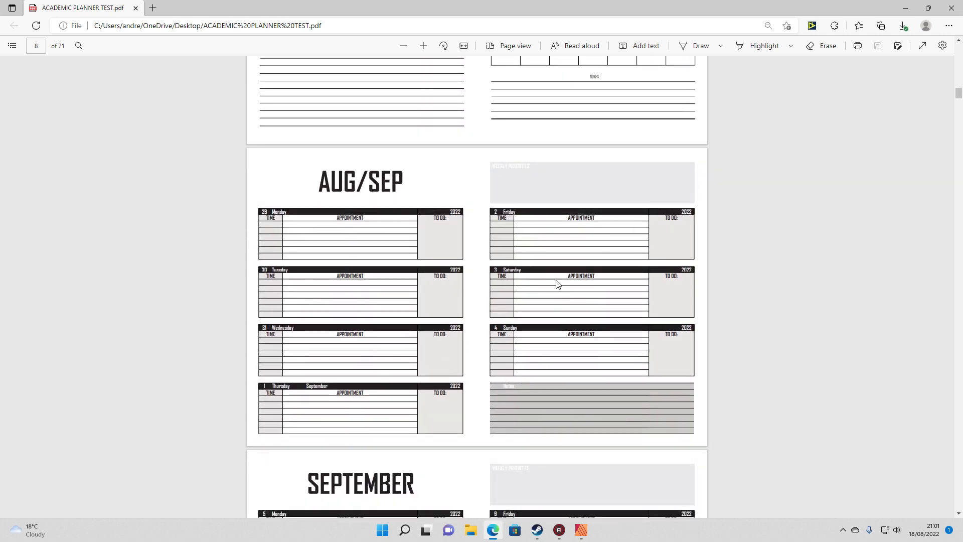
pyautogui.scroll(-3, 761, 256)
pyautogui.scroll(-20, 761, 257)
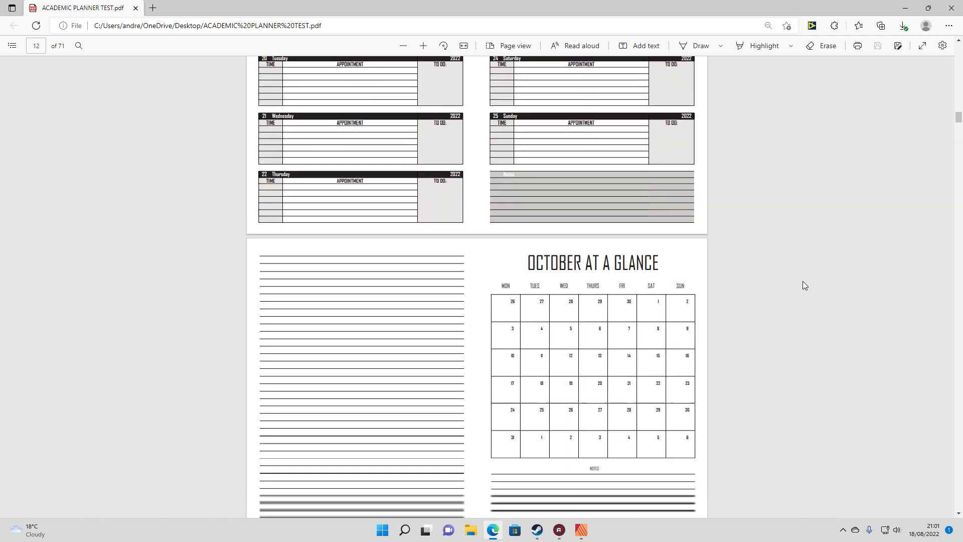
pyautogui.scroll(-6, 803, 282)
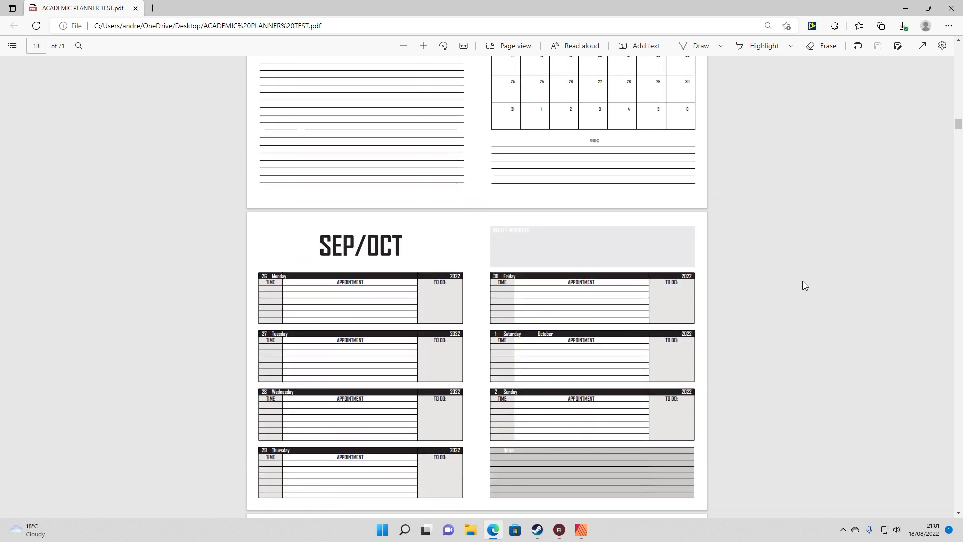
pyautogui.scroll(-5, 803, 285)
pyautogui.scroll(5, 803, 285)
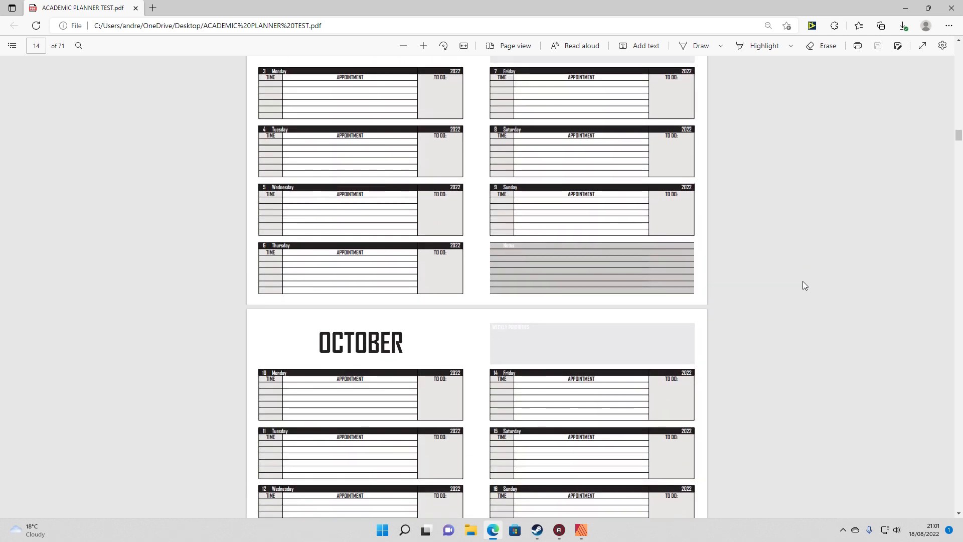
pyautogui.scroll(20, 802, 285)
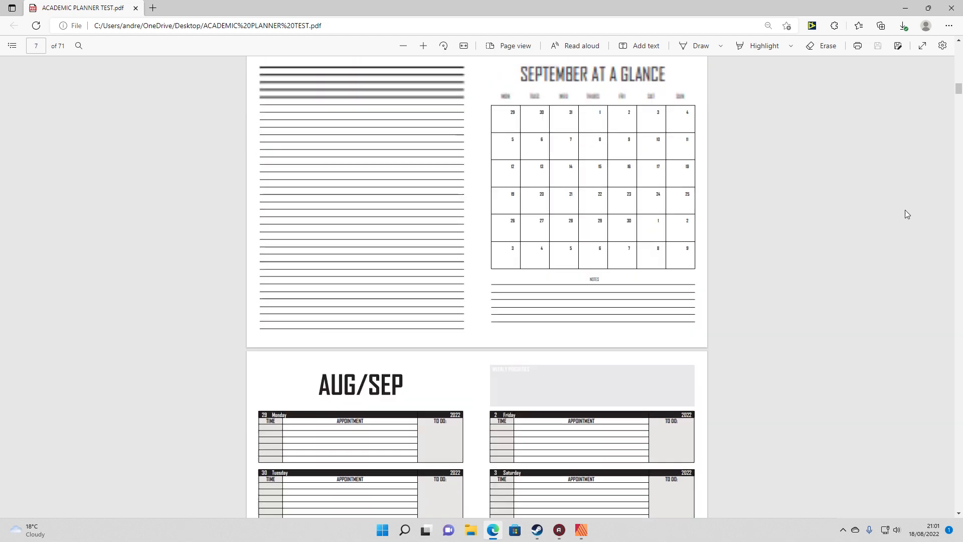
pyautogui.moveTo(956, 98); pyautogui.dragTo(958, 504)
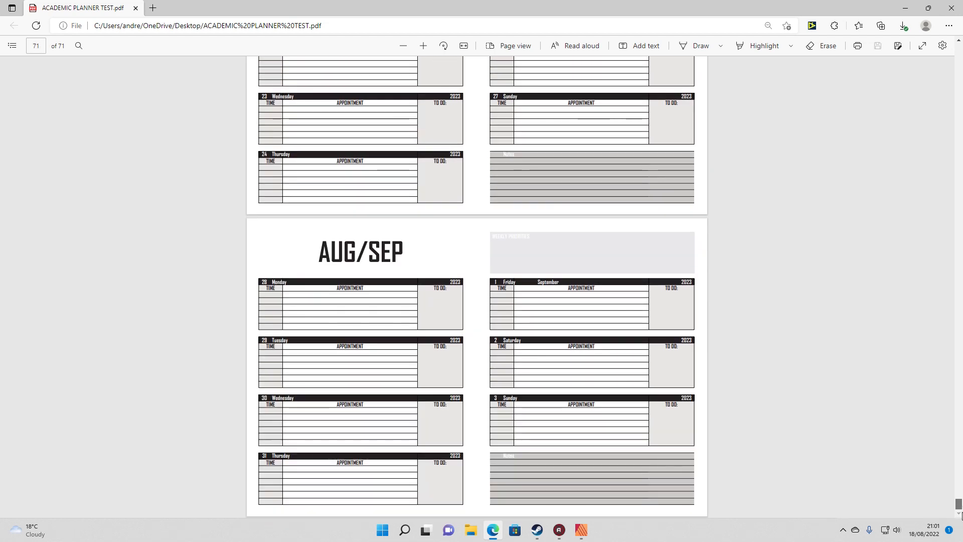
# Close the exported PDF, switch back to Affinity Publisher and view the AUGUST AT A GLANCE calendar on pages 130,131
pyautogui.scroll(6, 729, 386)
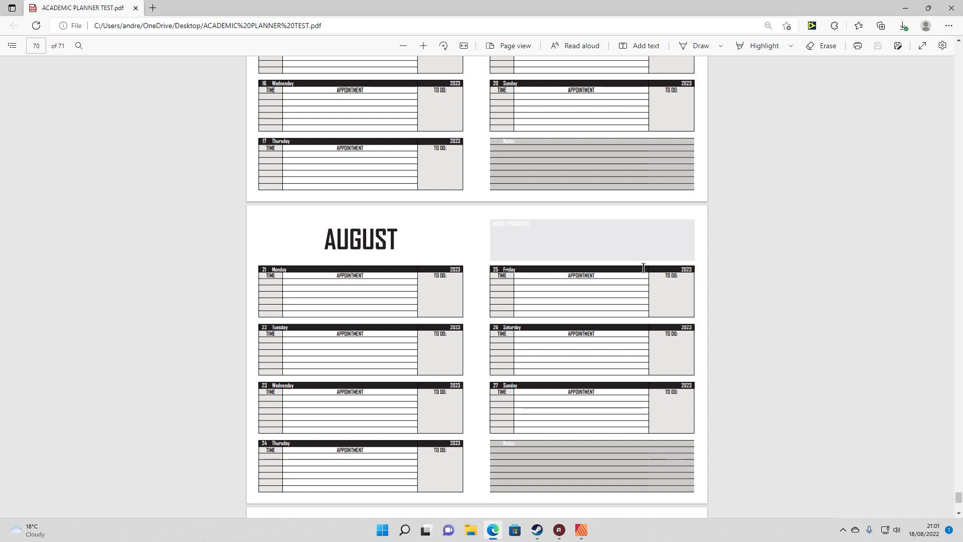
pyautogui.click(136, 8)
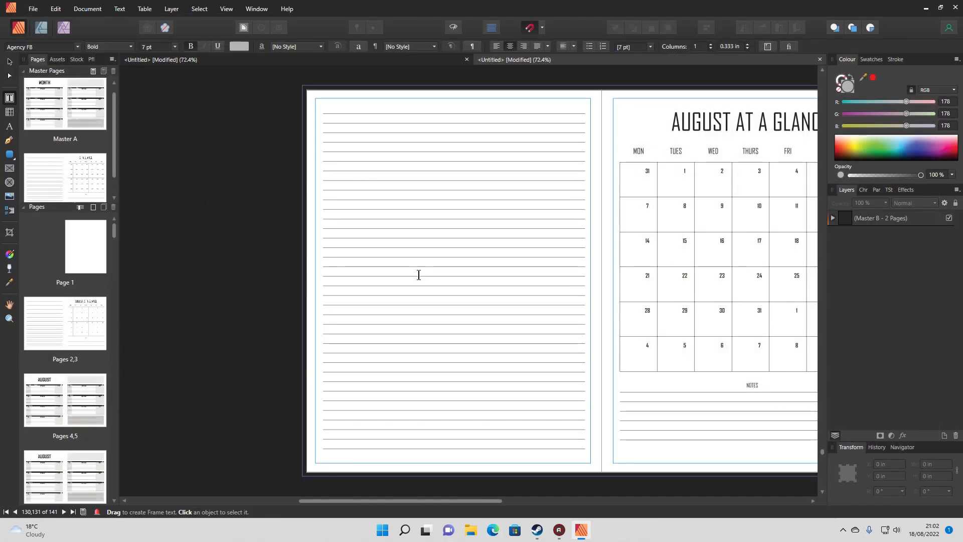
pyautogui.moveTo(465, 500); pyautogui.dragTo(529, 508)
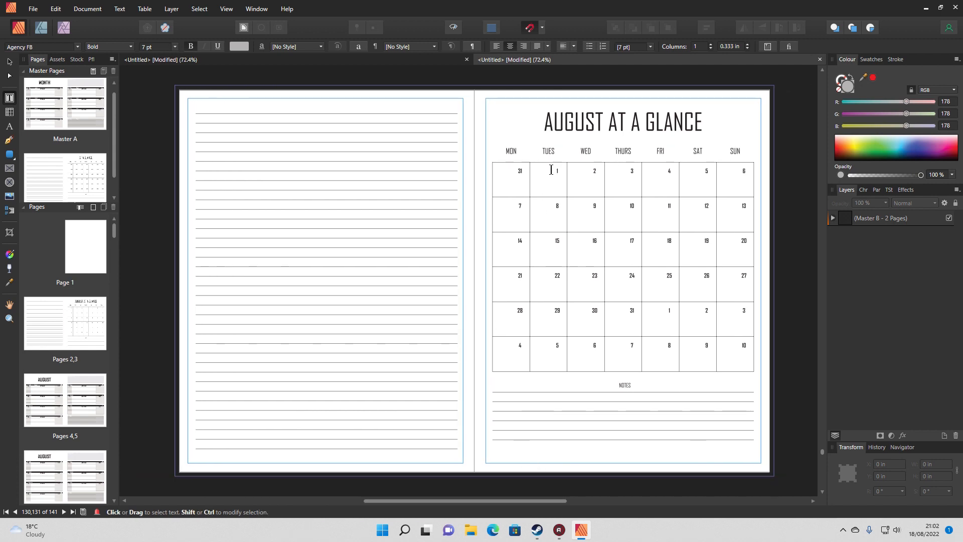
pyautogui.scroll(3, 557, 178)
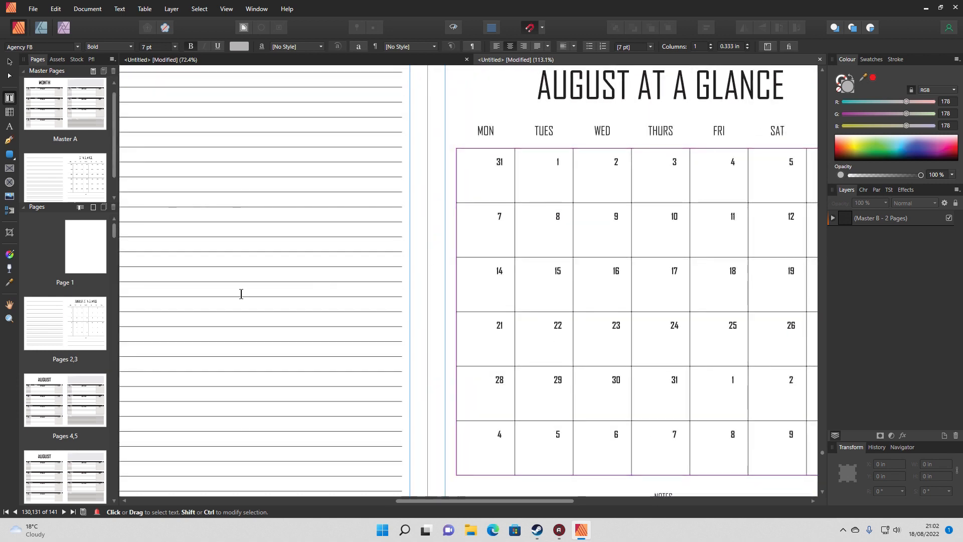
# Recolour the next-month date 1 in the fifth week of the August calendar on pages 2,3 to mid-grey
pyautogui.doubleClick(64, 324)
pyautogui.scroll(1, 629, 243)
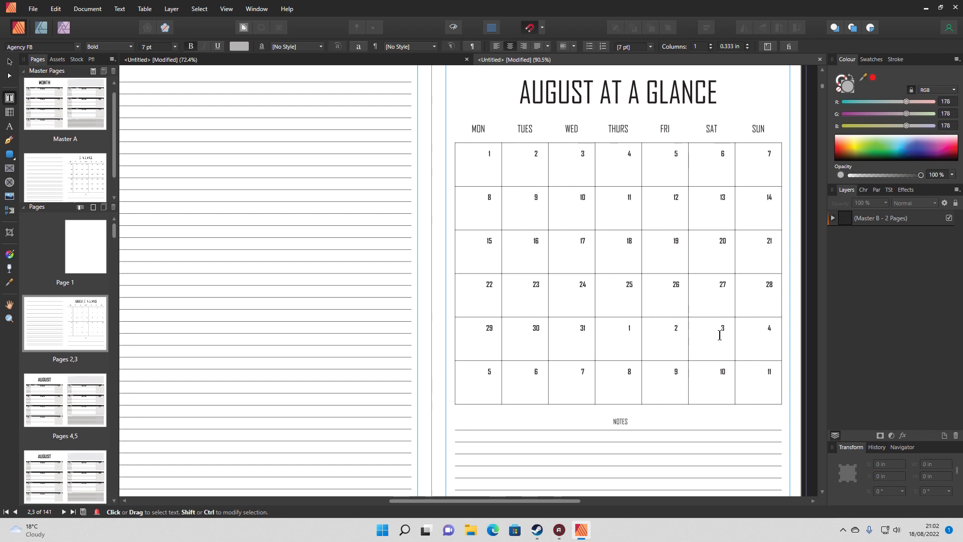
pyautogui.click(616, 330)
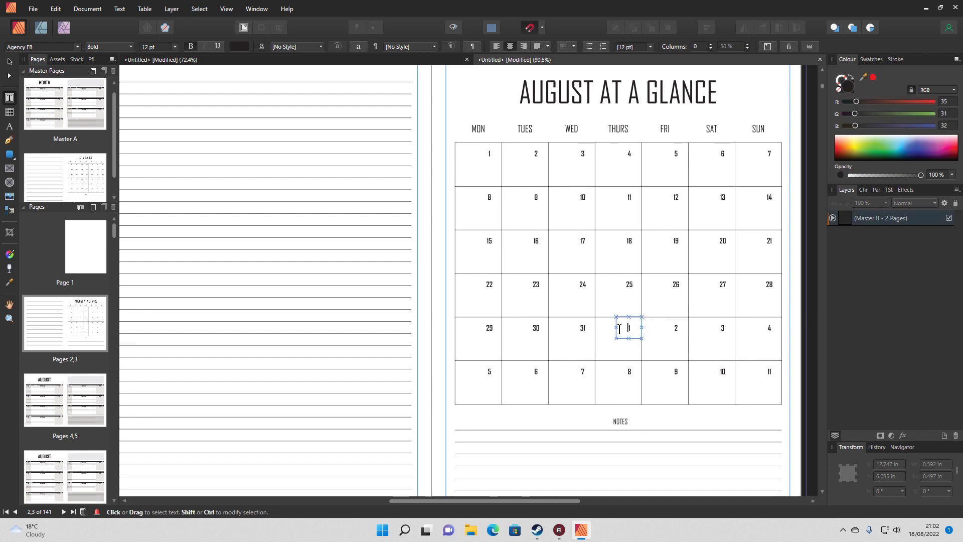
pyautogui.moveTo(622, 329); pyautogui.dragTo(633, 328)
pyautogui.click(242, 47)
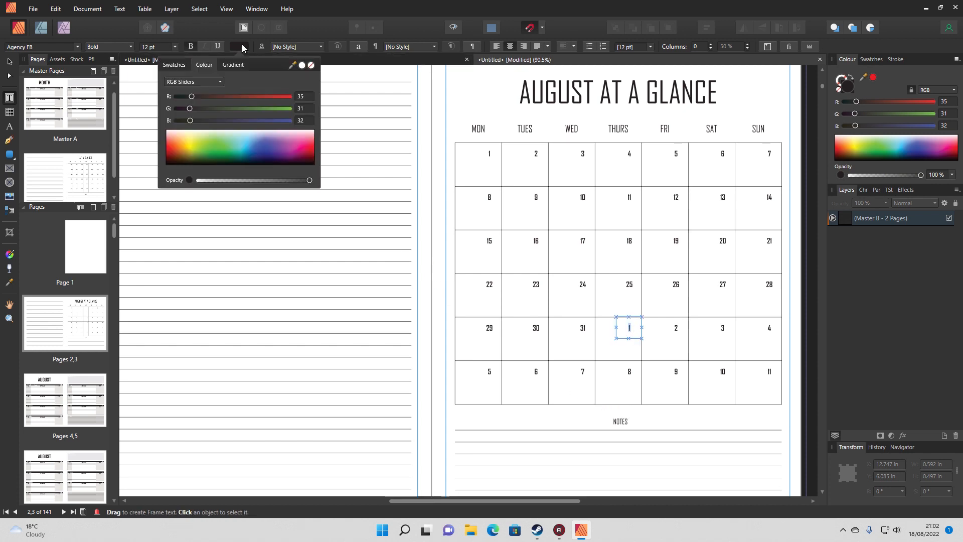
pyautogui.click(175, 65)
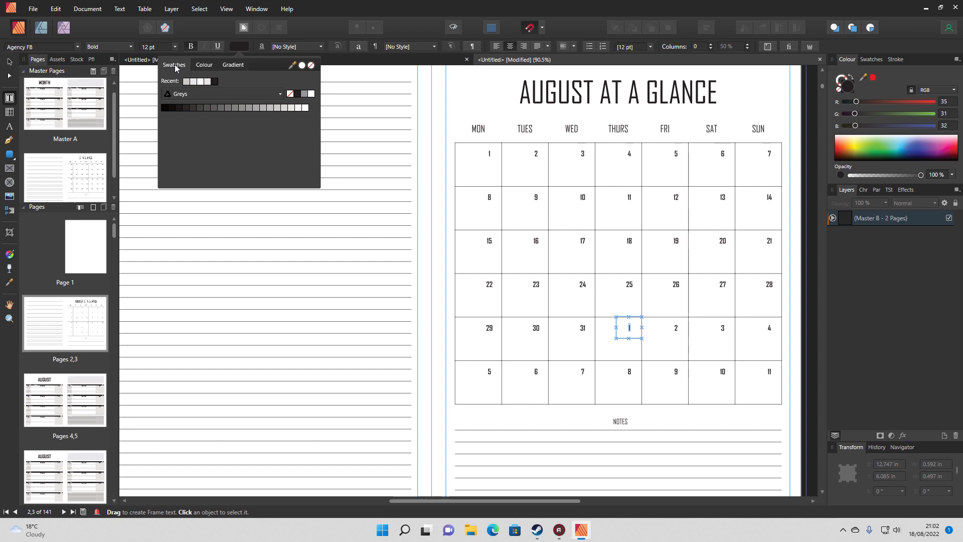
pyautogui.click(304, 99)
# Recolour the next-month date 2 under FRI in the fifth week to the same mid-grey
pyautogui.click(677, 335)
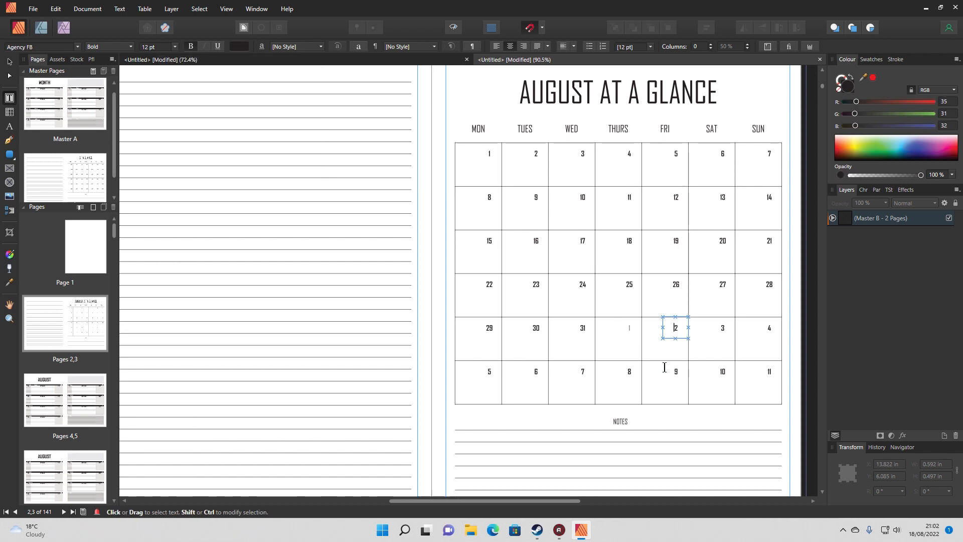
pyautogui.doubleClick(672, 328)
pyautogui.click(236, 48)
pyautogui.click(174, 65)
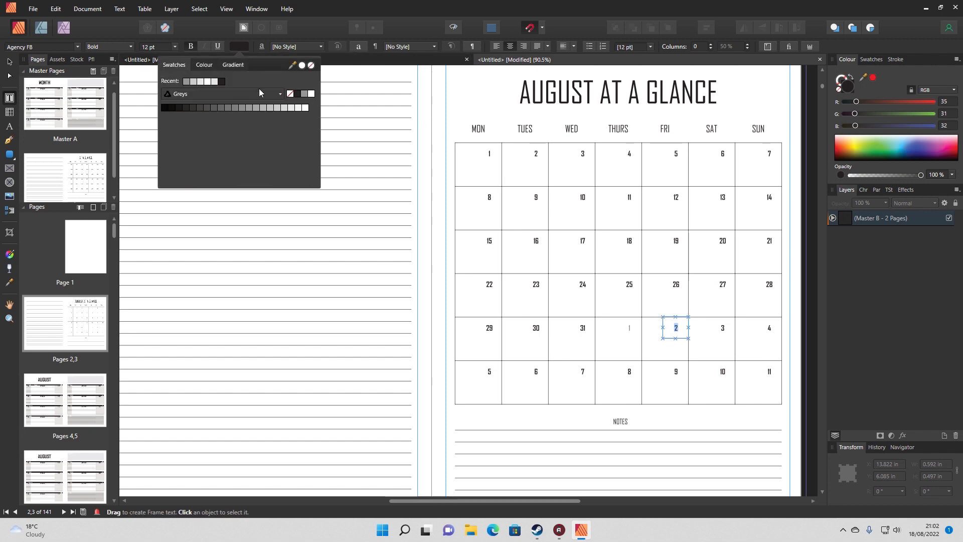
pyautogui.click(307, 94)
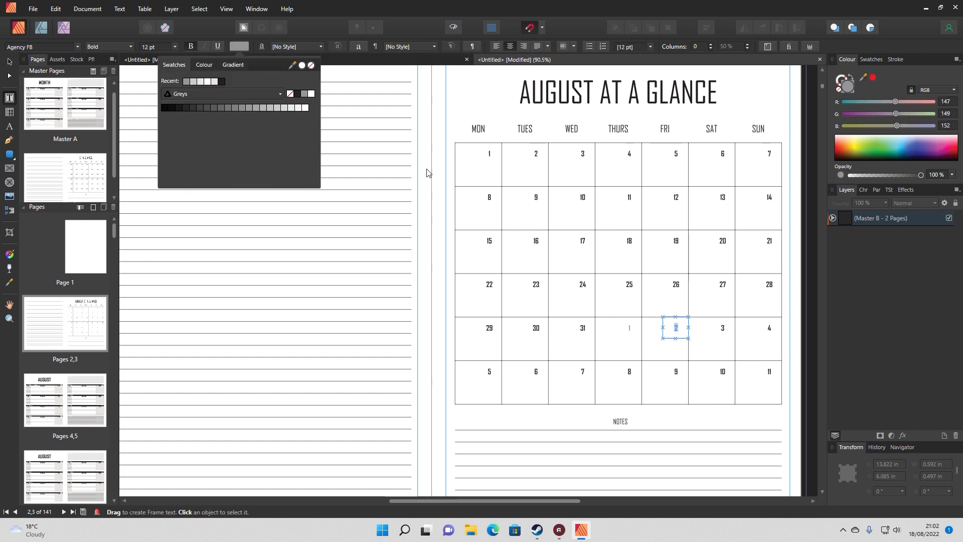
# Recolour the next-month date 3 under SAT in the fifth week to mid-grey and deselect it
pyautogui.click(718, 328)
pyautogui.doubleClick(718, 328)
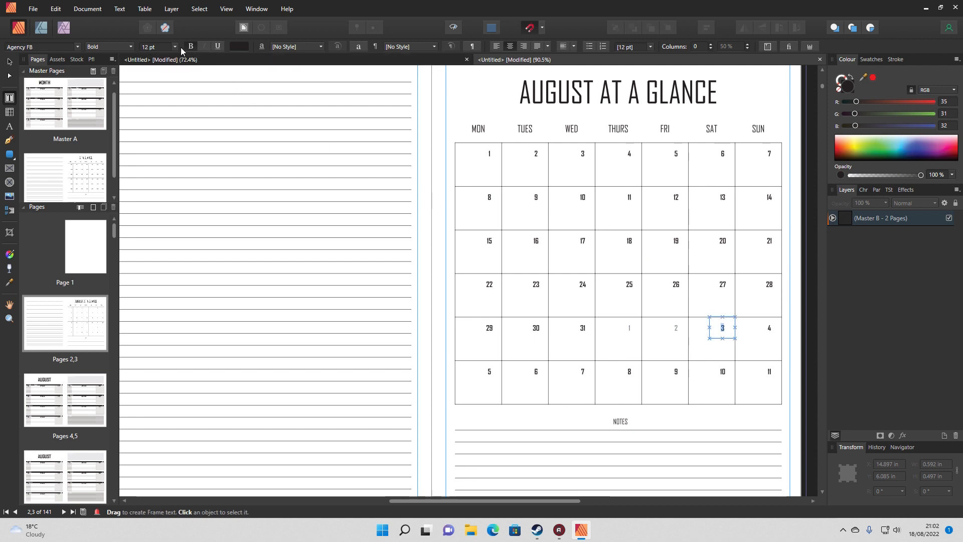
pyautogui.click(240, 46)
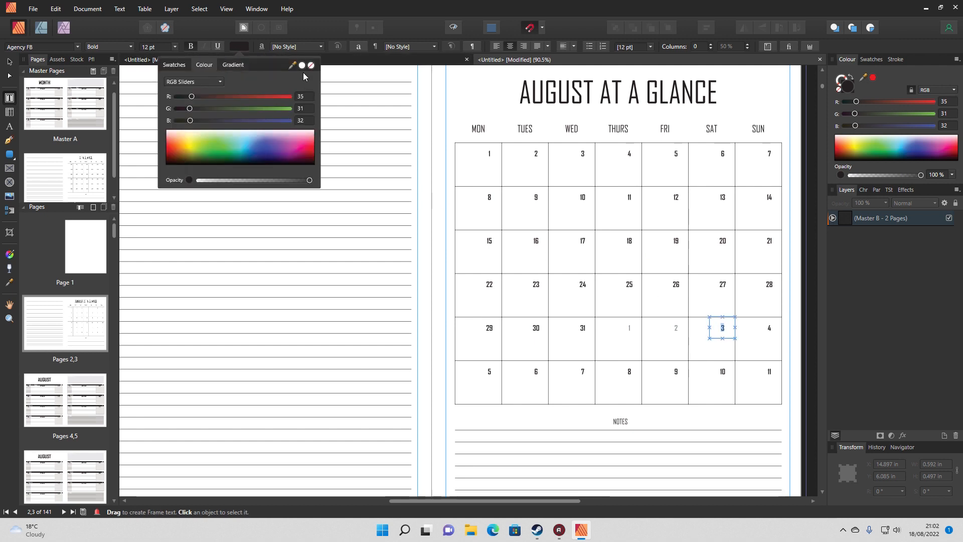
pyautogui.click(174, 65)
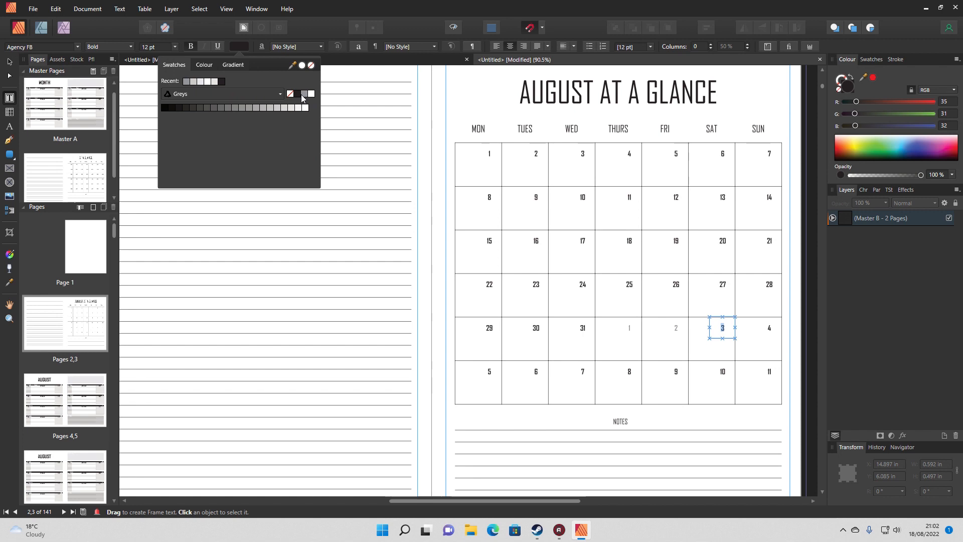
pyautogui.click(306, 95)
pyautogui.click(693, 338)
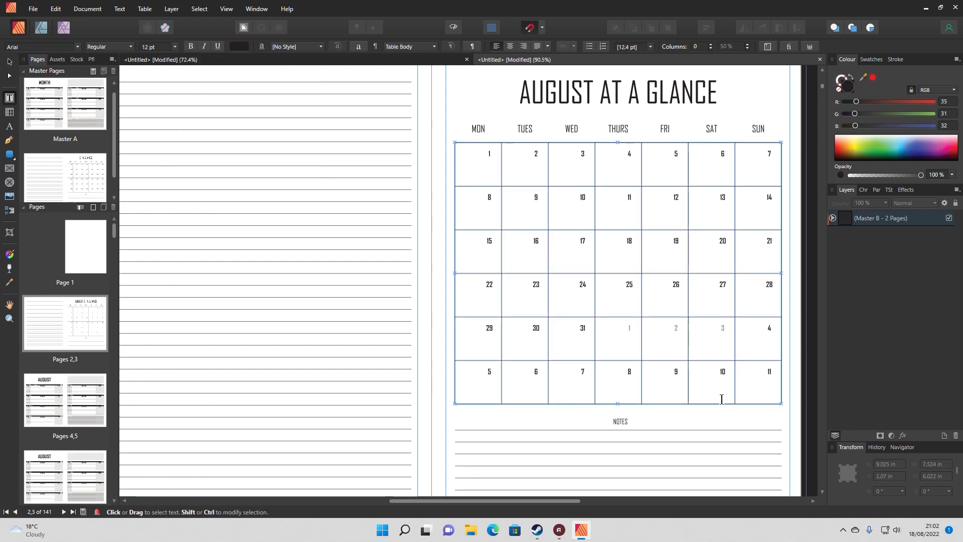
# Reduce the grey date 1 under THURS in the fifth week to a font size of 8 pt
pyautogui.moveTo(617, 329); pyautogui.dragTo(633, 329)
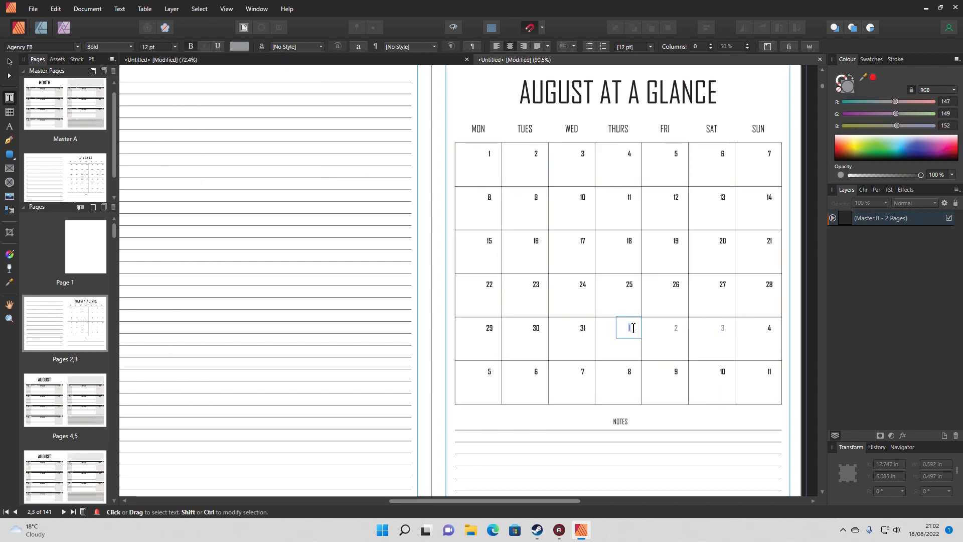
pyautogui.click(175, 47)
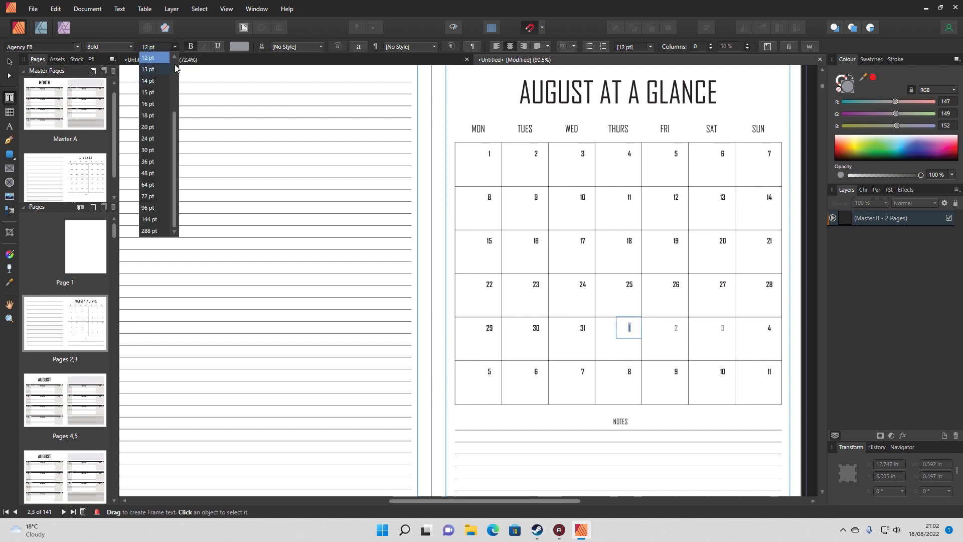
pyautogui.click(175, 56)
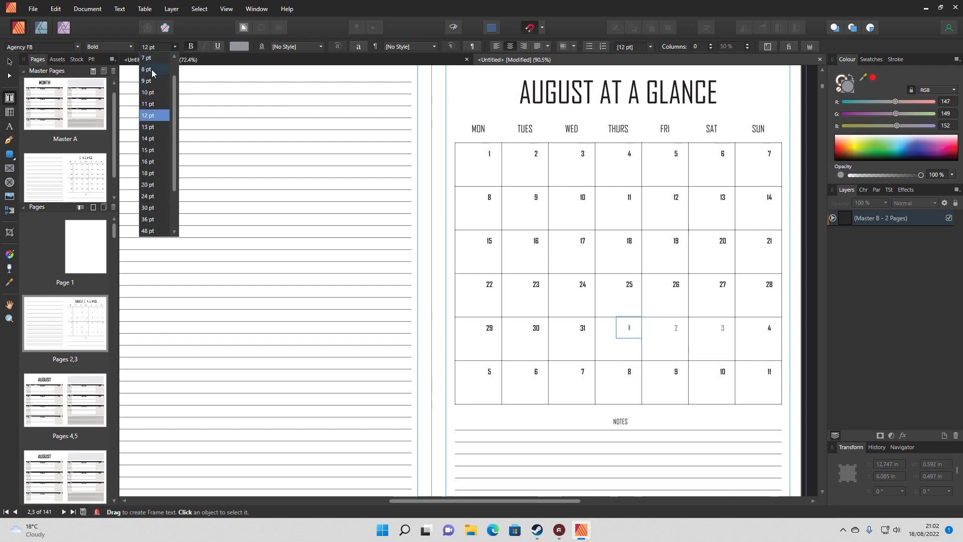
pyautogui.click(153, 74)
pyautogui.click(667, 344)
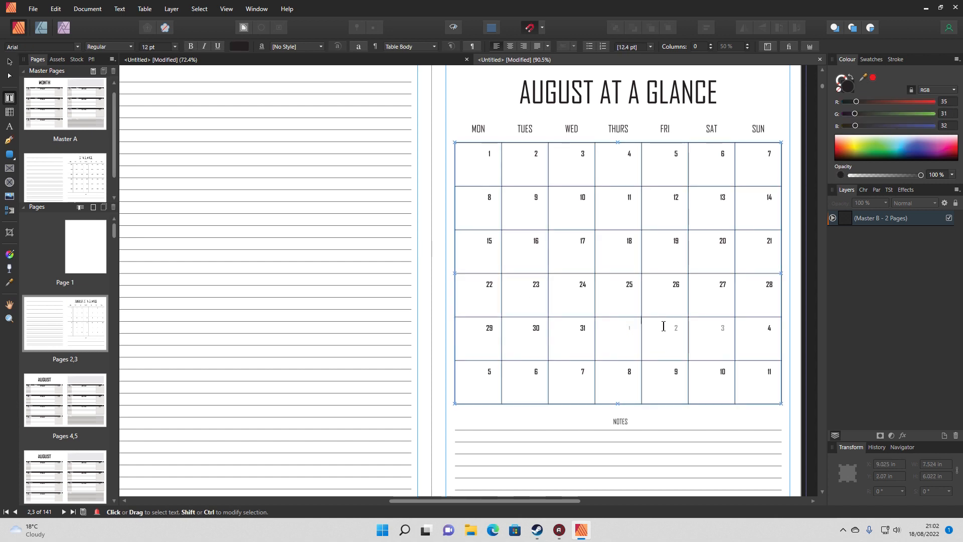
# Set the font size of the grey date 2 under FRI in the fifth week to 8 pt
pyautogui.doubleClick(673, 328)
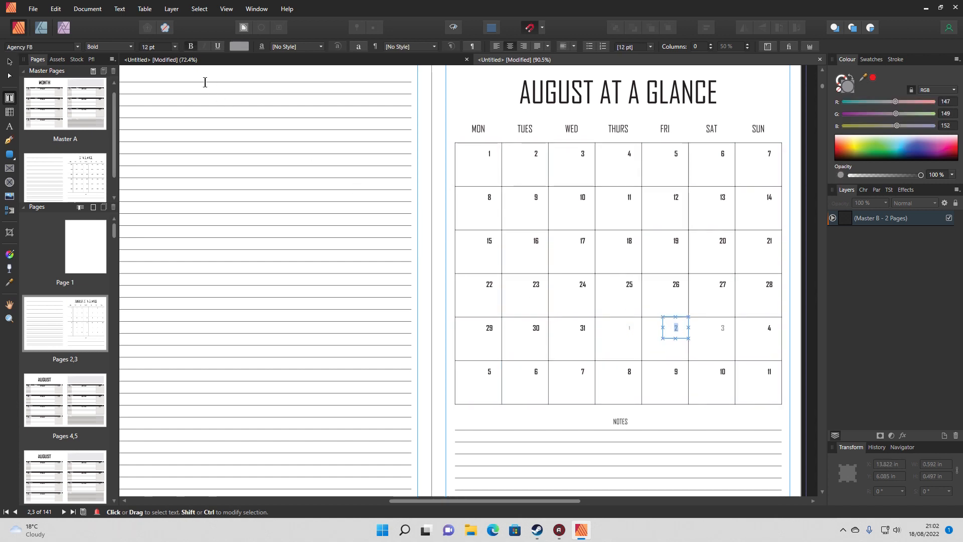
pyautogui.click(176, 48)
pyautogui.write('8')
pyautogui.press('Return')
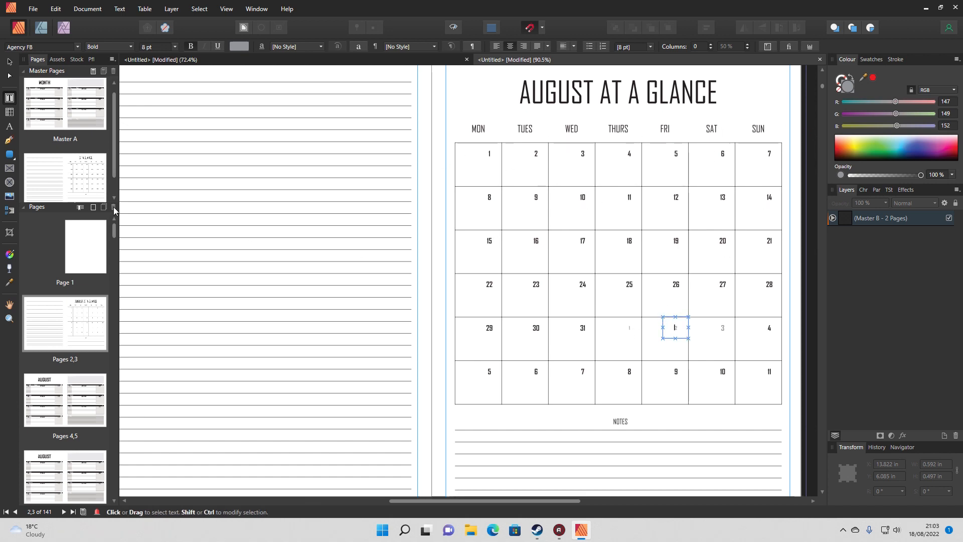
# Examine the At a Glance master, page 1, the August calendar on pages 2,3 and the weekly spreads on pages 4,5 and 6,7
pyautogui.doubleClick(92, 173)
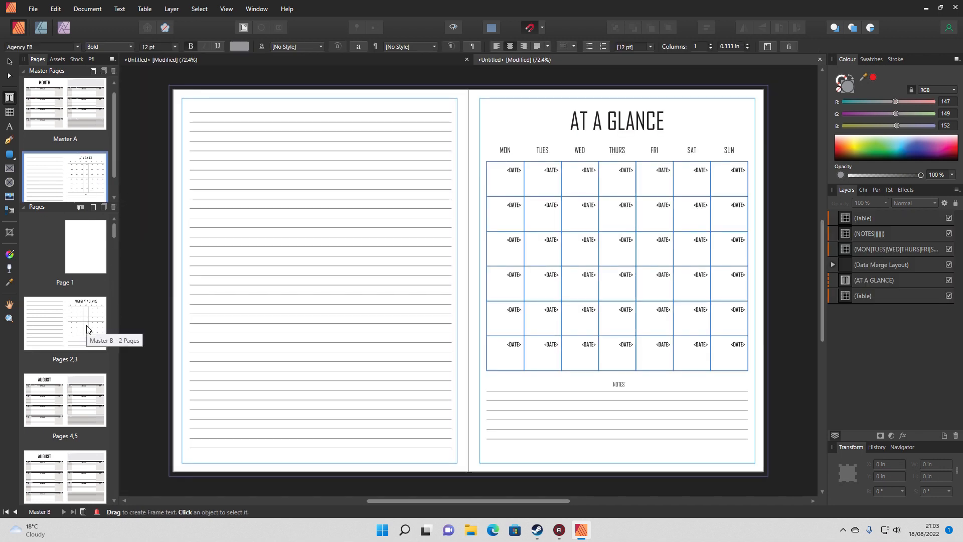
pyautogui.doubleClick(88, 326)
pyautogui.click(586, 312)
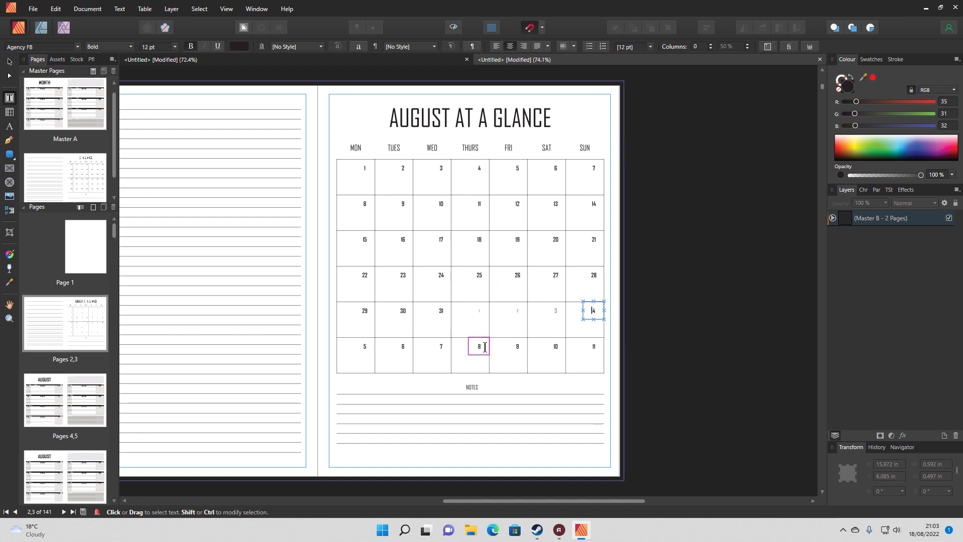
pyautogui.moveTo(570, 499); pyautogui.dragTo(542, 501)
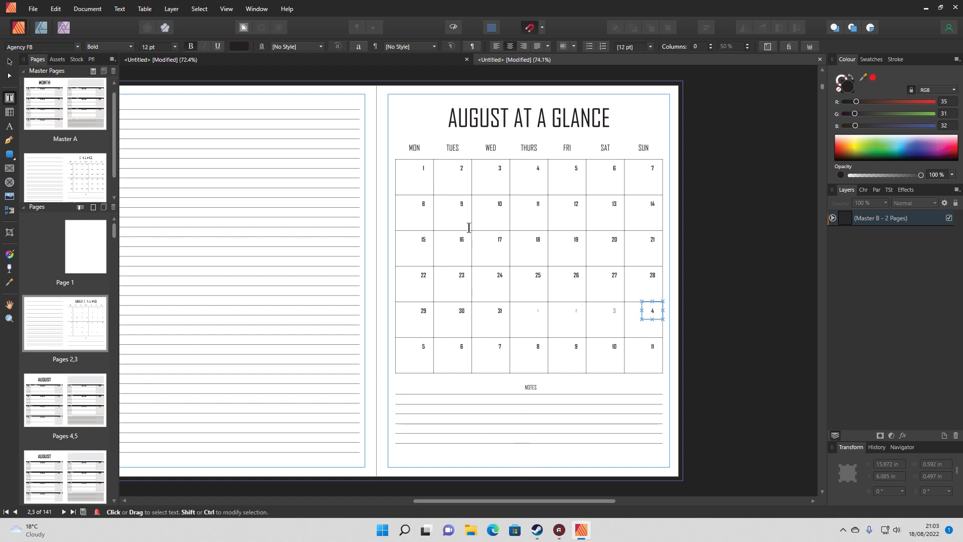
pyautogui.click(97, 265)
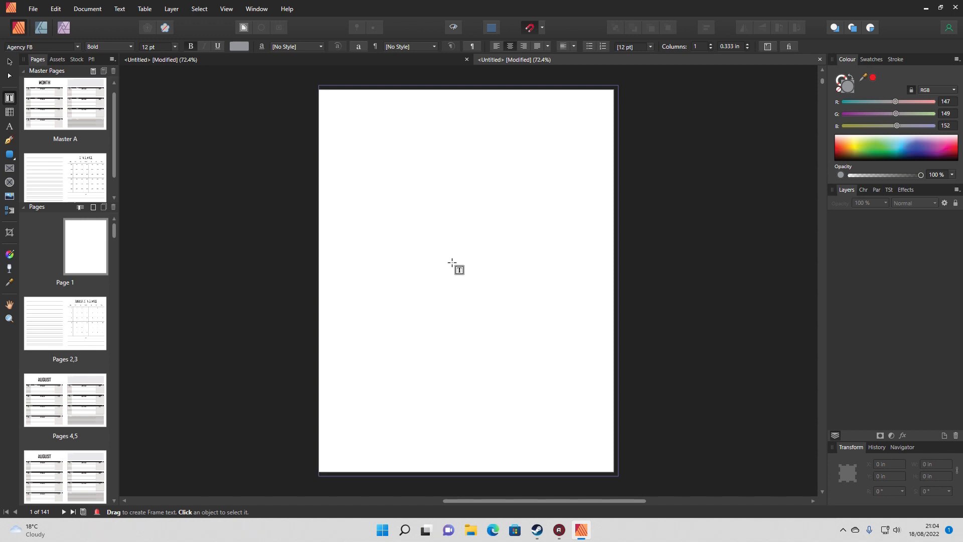
pyautogui.doubleClick(86, 396)
pyautogui.moveTo(533, 504); pyautogui.dragTo(488, 504)
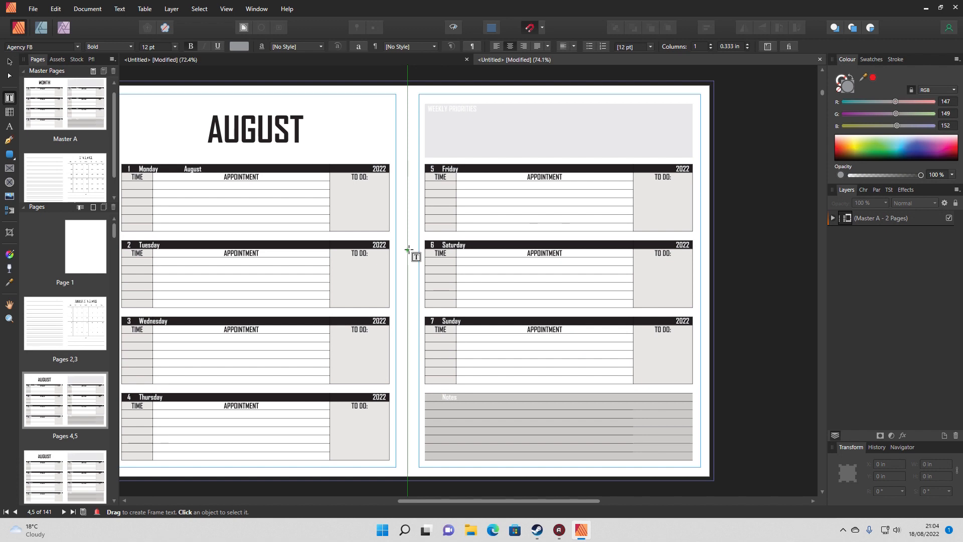
pyautogui.moveTo(506, 499); pyautogui.dragTo(469, 500)
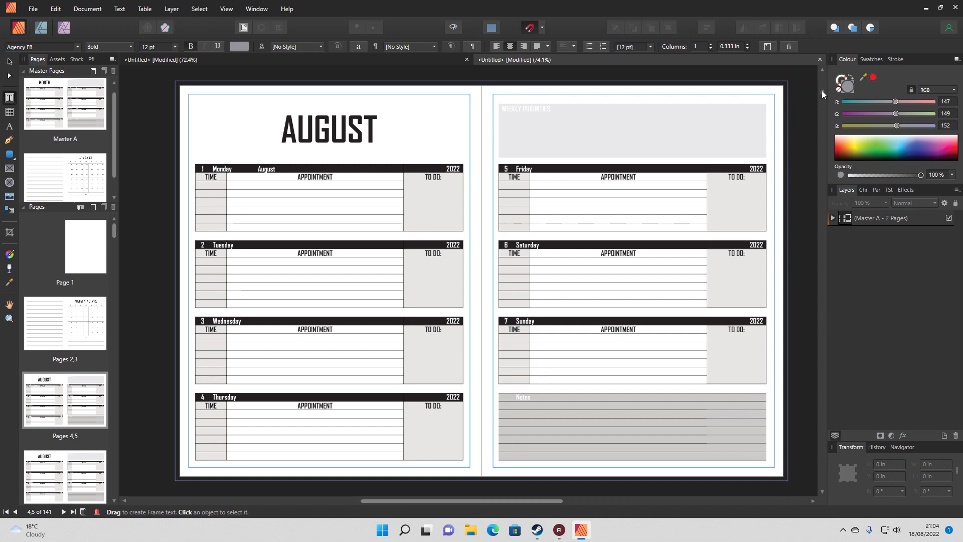
pyautogui.click(77, 347)
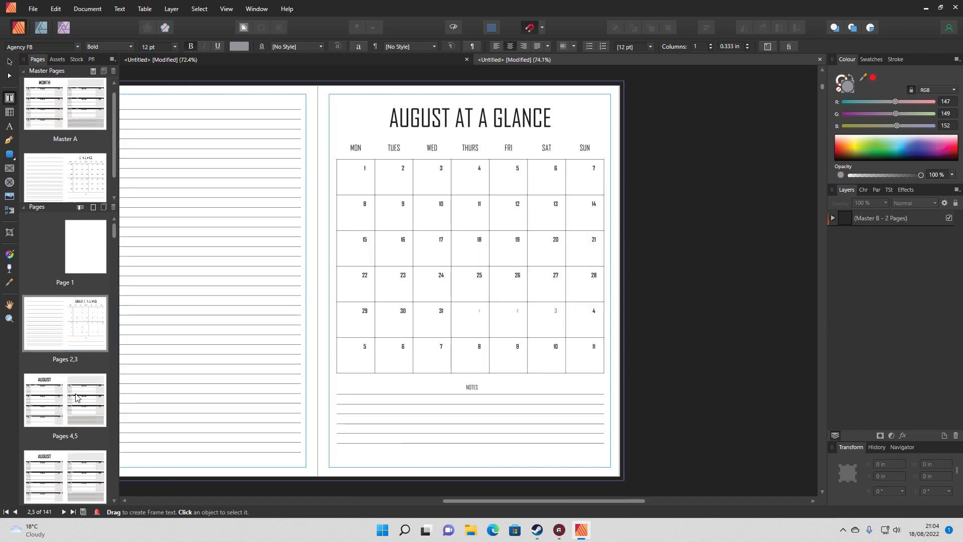
pyautogui.click(76, 407)
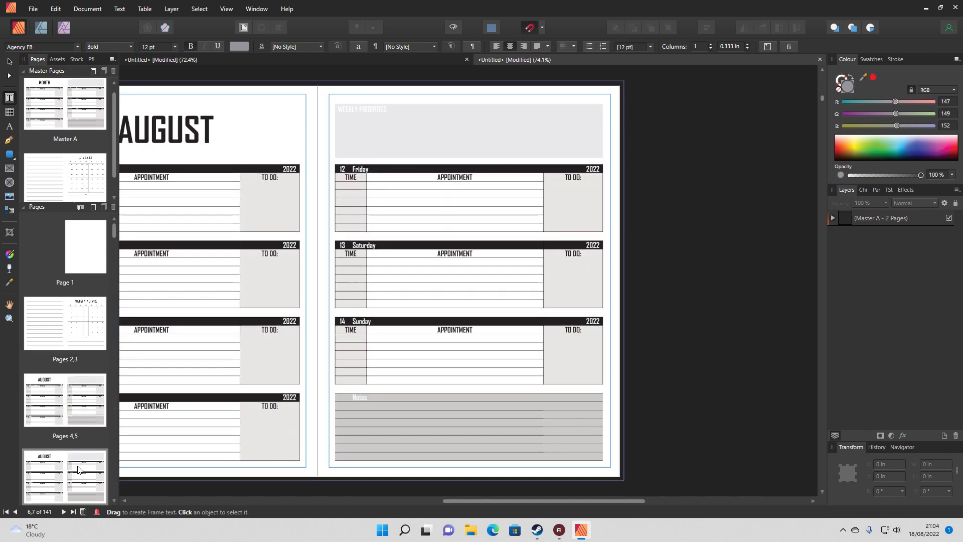
pyautogui.click(70, 345)
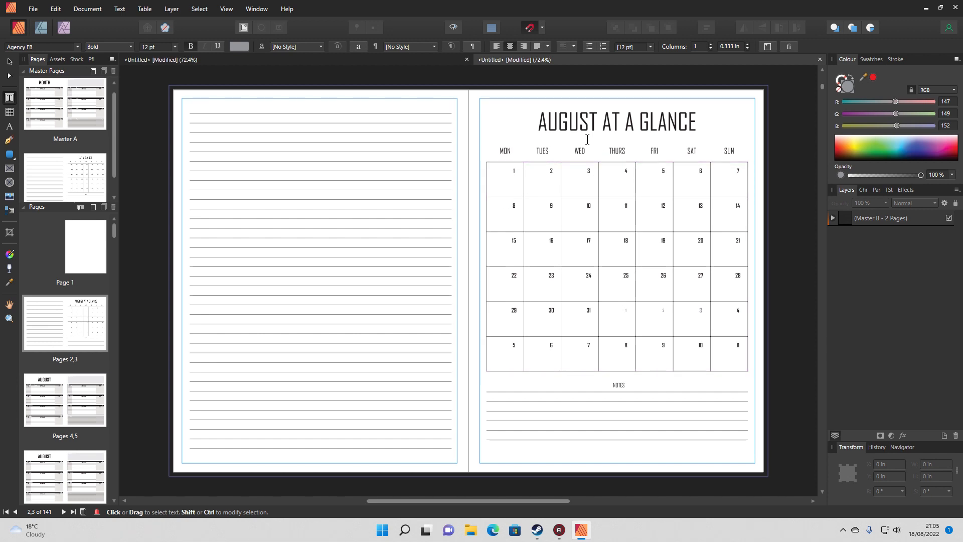
pyautogui.click(270, 172)
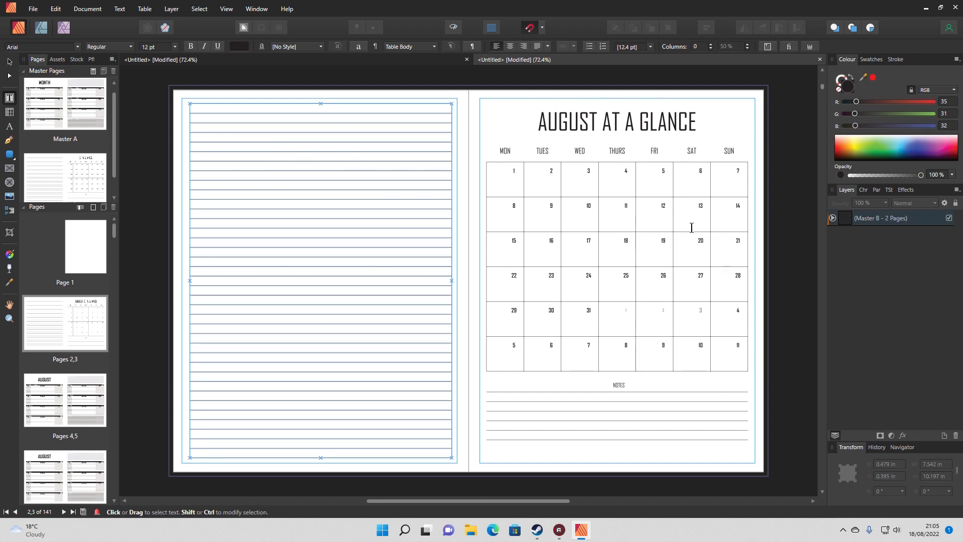